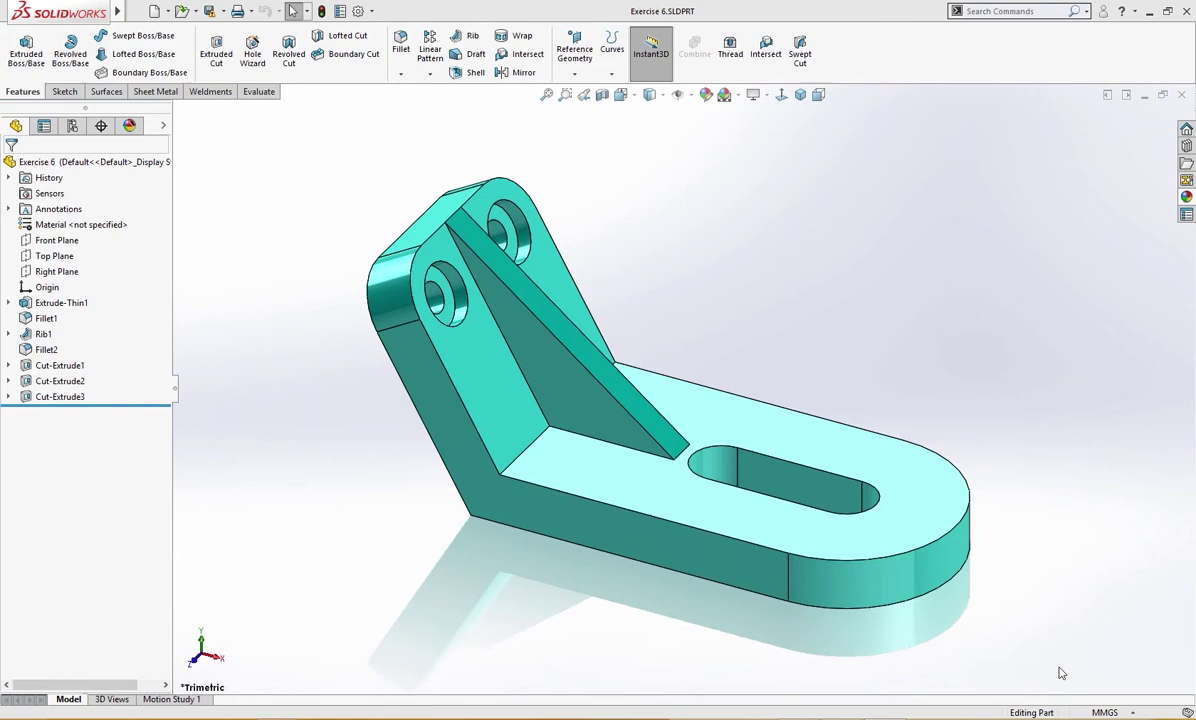
Step: Examine the finished bracket model and its dimensions in the reference image SolidWorks _ Esercizio #04.jpg
middle_click_drag(1061, 673, 1046, 645)
left_click(795, 705)
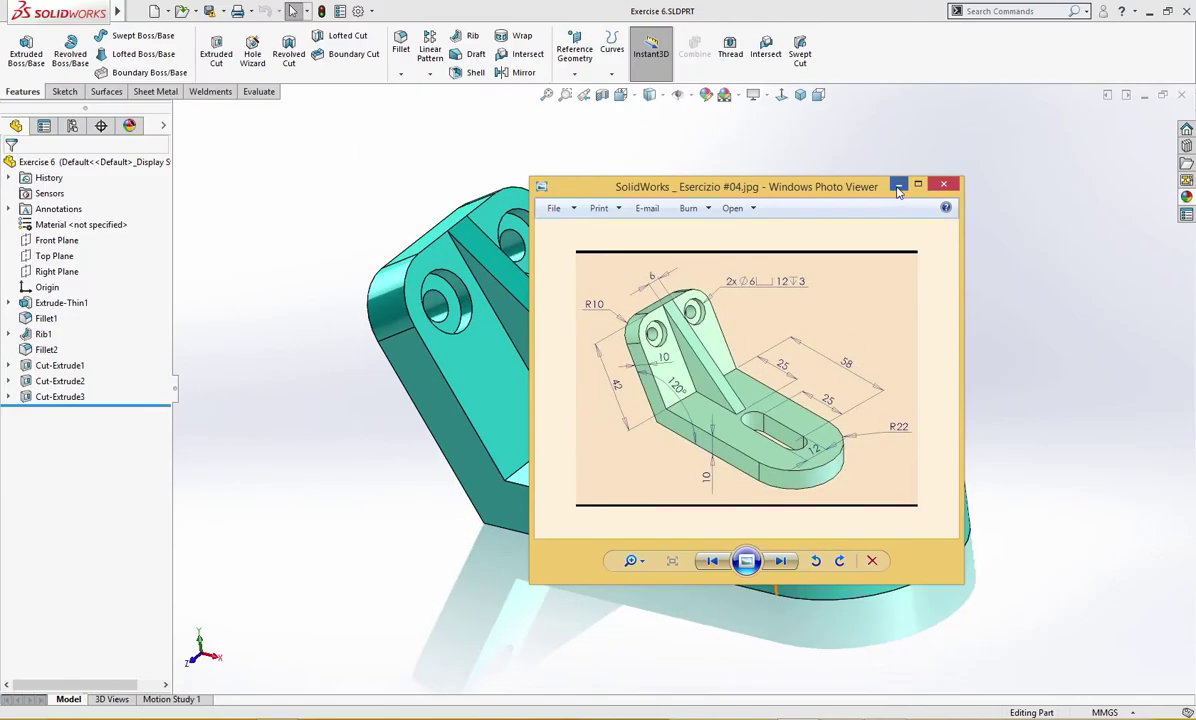
left_click(898, 188)
mouse_move(670, 360)
middle_mouse_down()
mouse_move(726, 336)
mouse_move(675, 352)
middle_mouse_up()
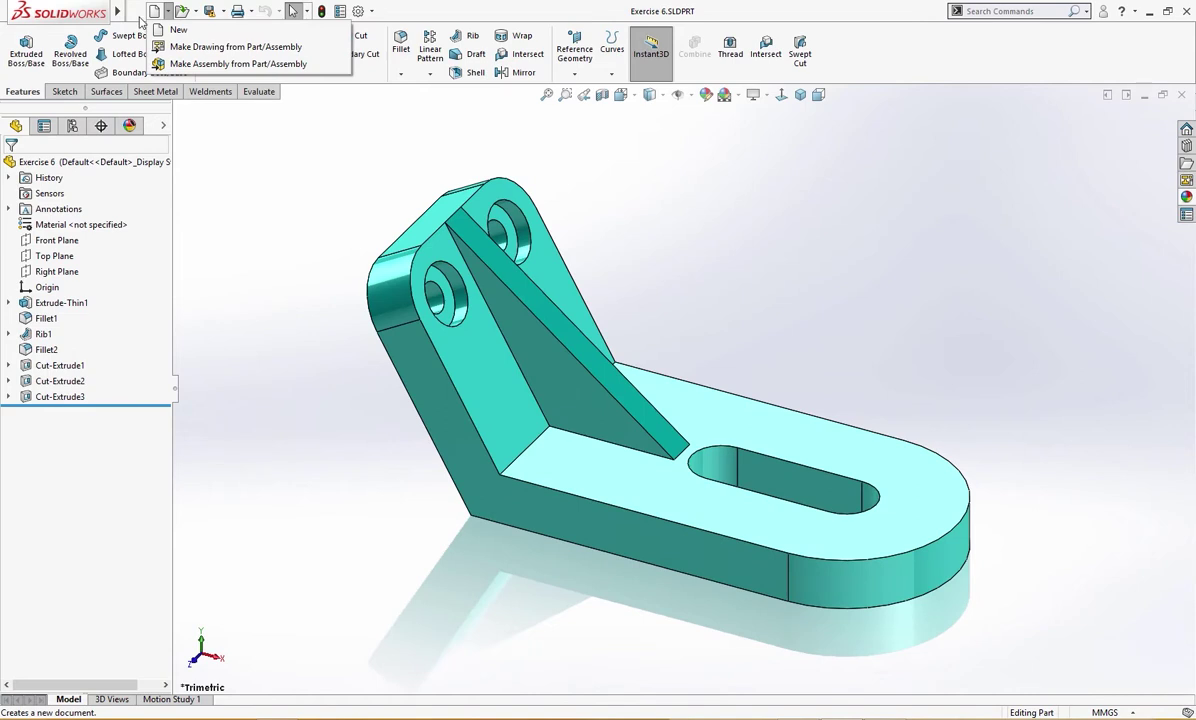
Step: Create a new part document and start a sketch on the Front Plane
left_click(157, 28)
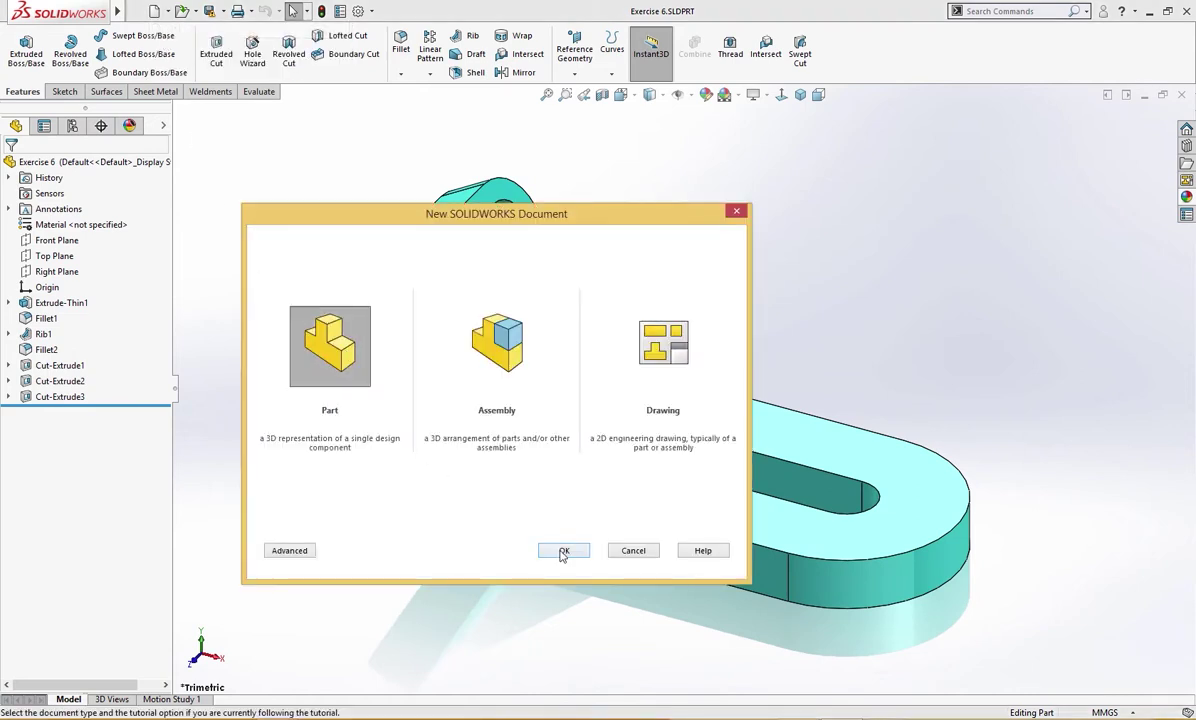
left_click(562, 551)
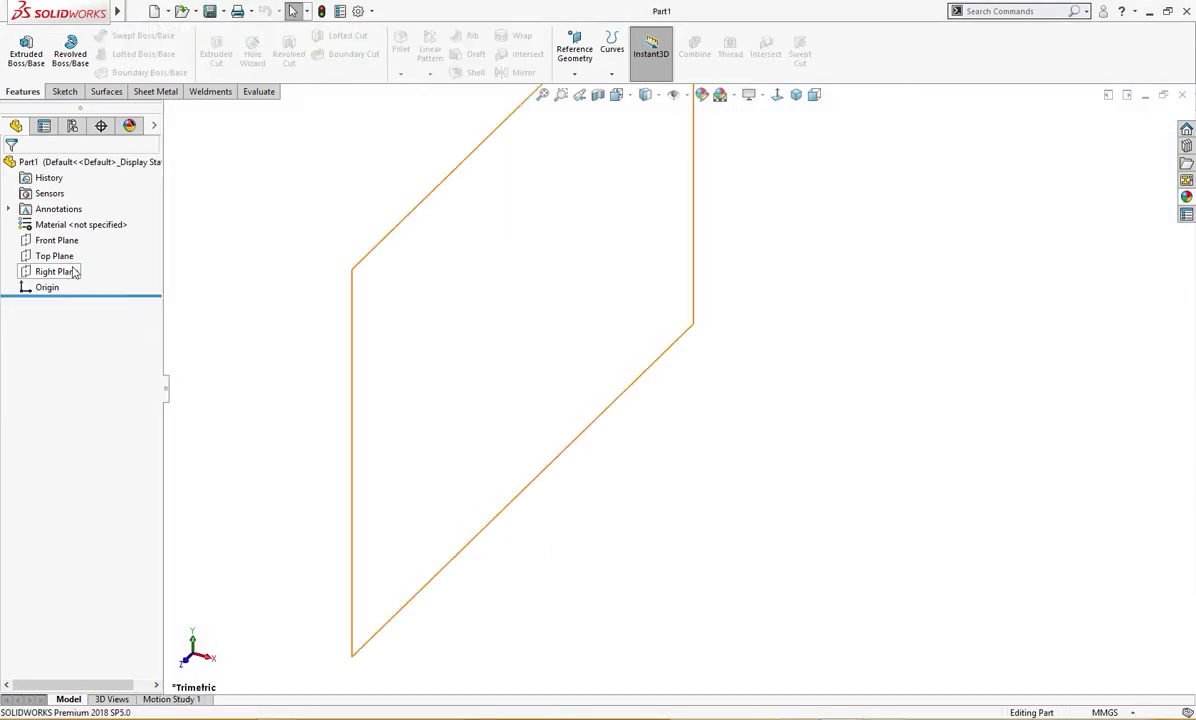
left_click(57, 240)
left_click(74, 225)
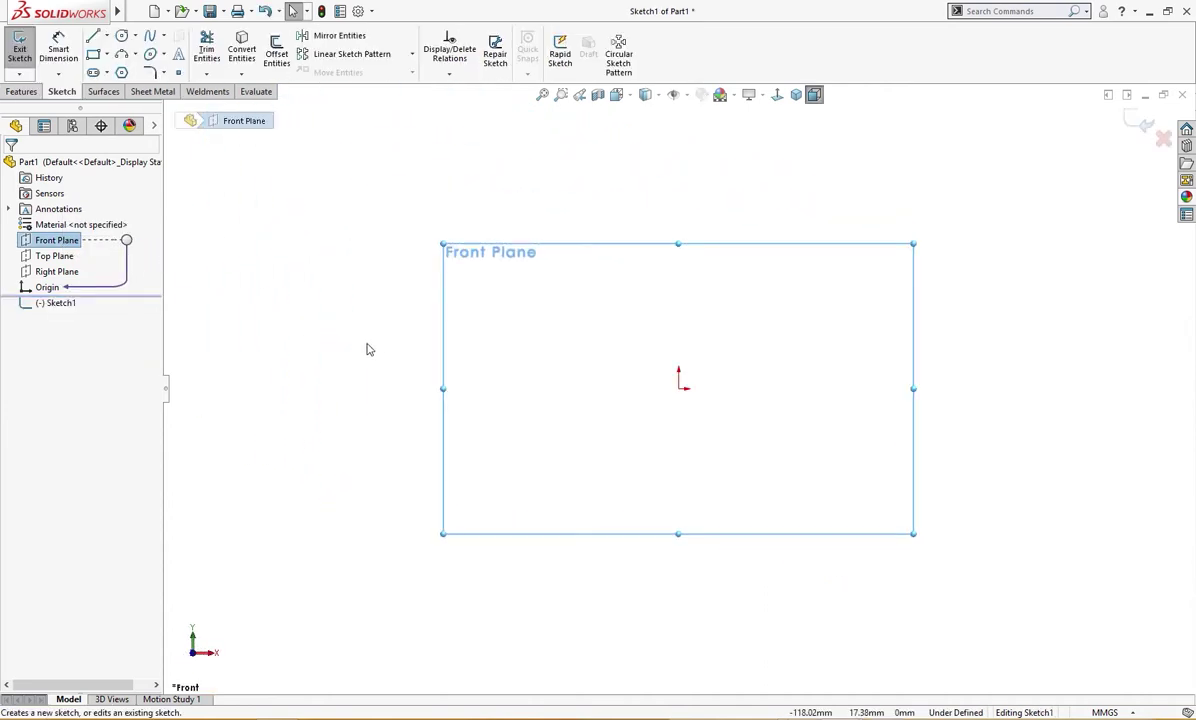
Step: Sketch a horizontal line about 109 mm long leftward from the origin, continued by a line about 56 mm long slanting up and left
right_click_drag(366, 348, 318, 360)
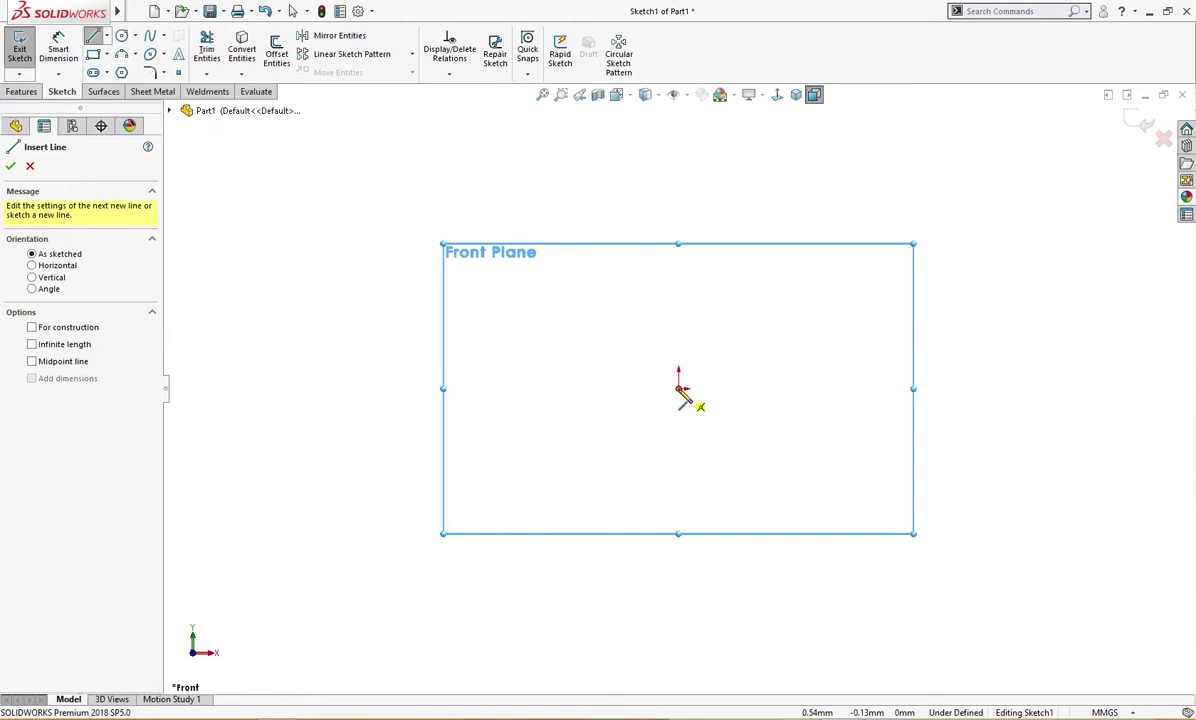
left_click(678, 387)
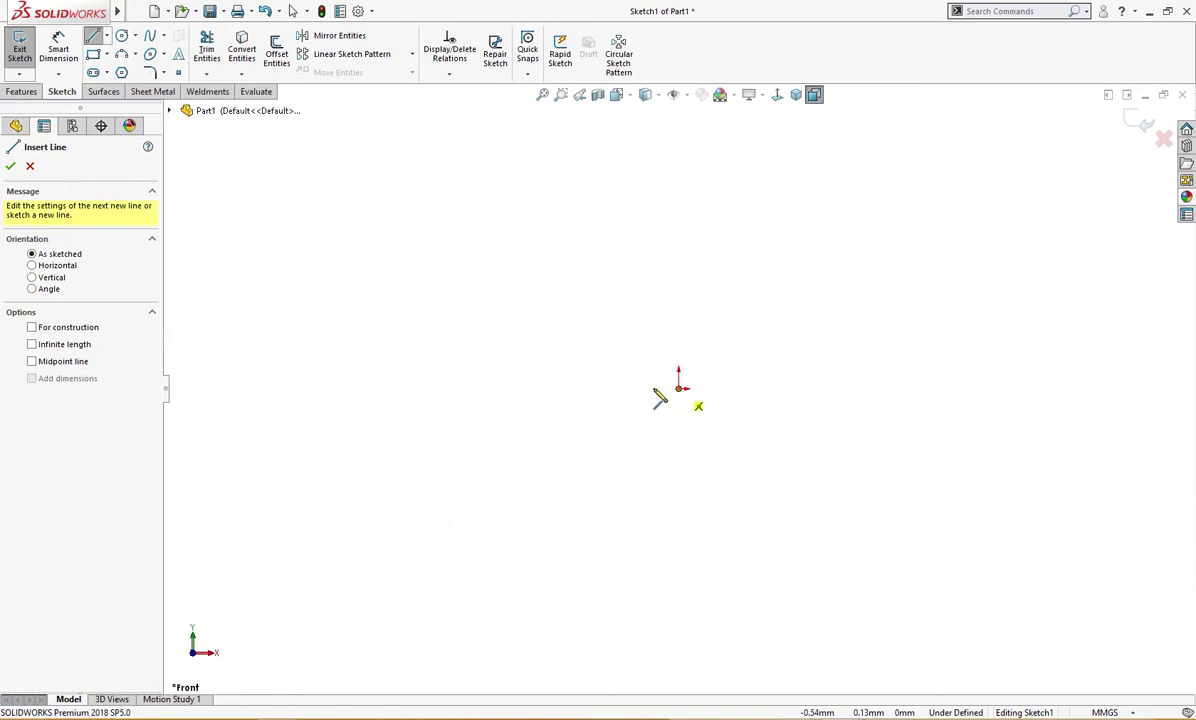
left_click(391, 388)
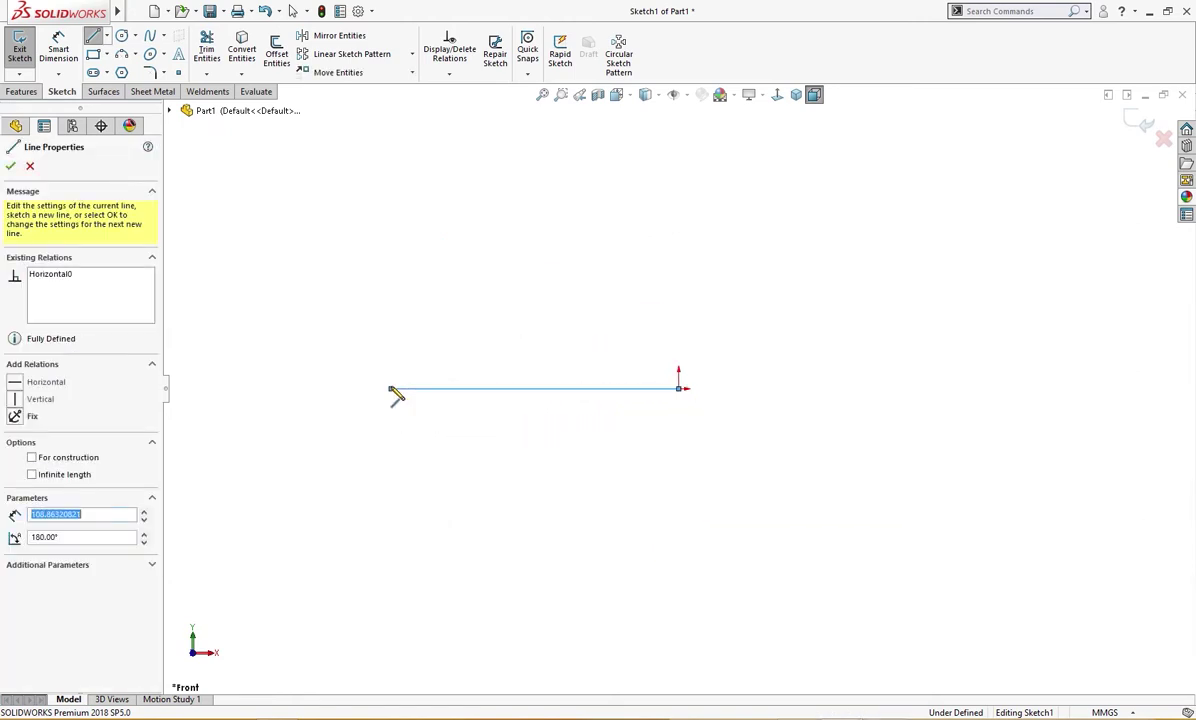
double_click(306, 268)
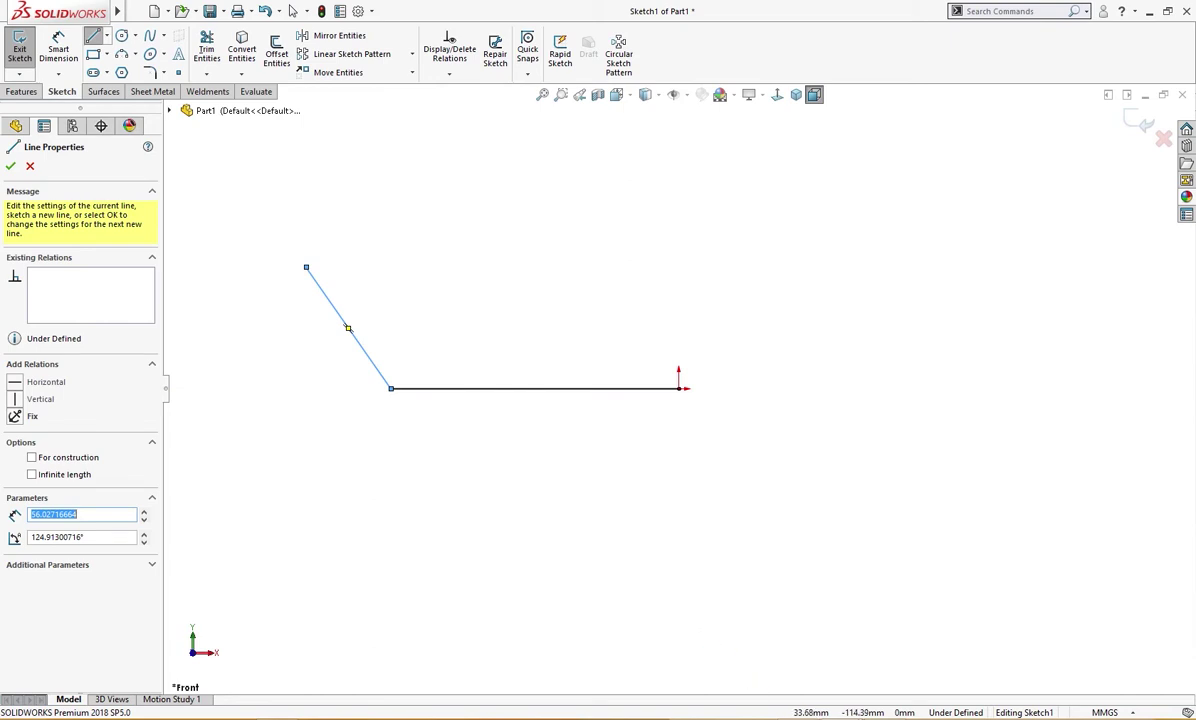
Step: Consult the reference drawing and dimension the horizontal line's length as 58+22 mm
key("alt+Tab")
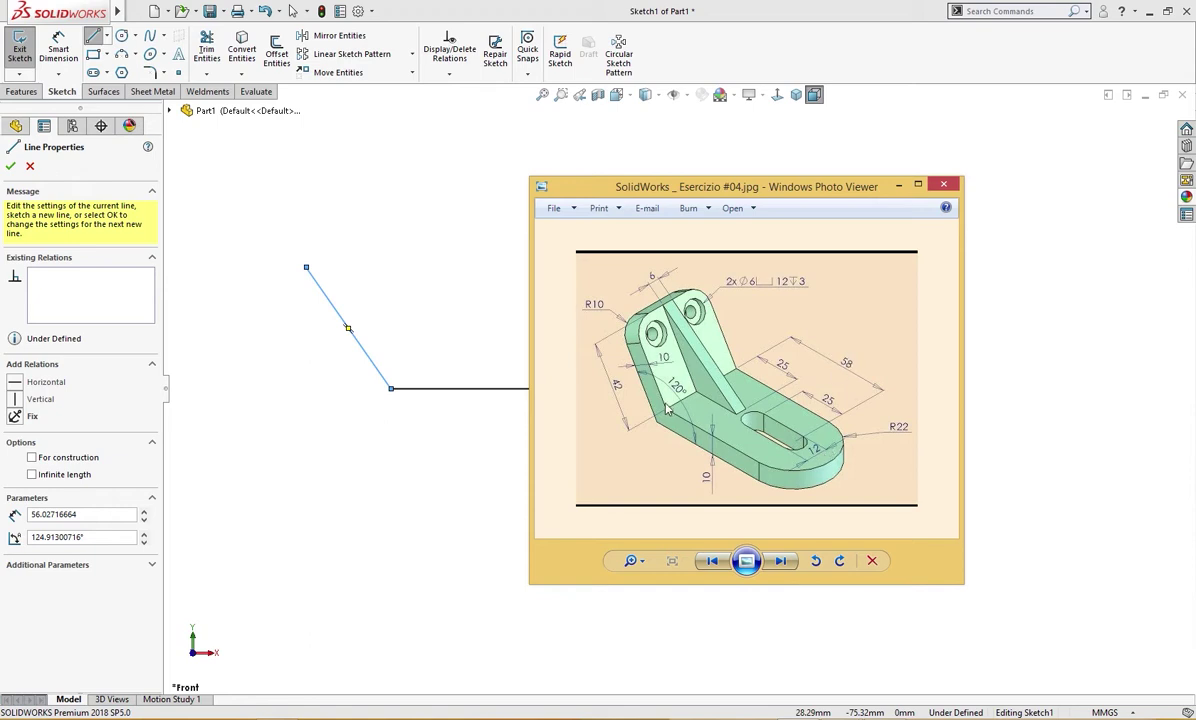
left_click(898, 186)
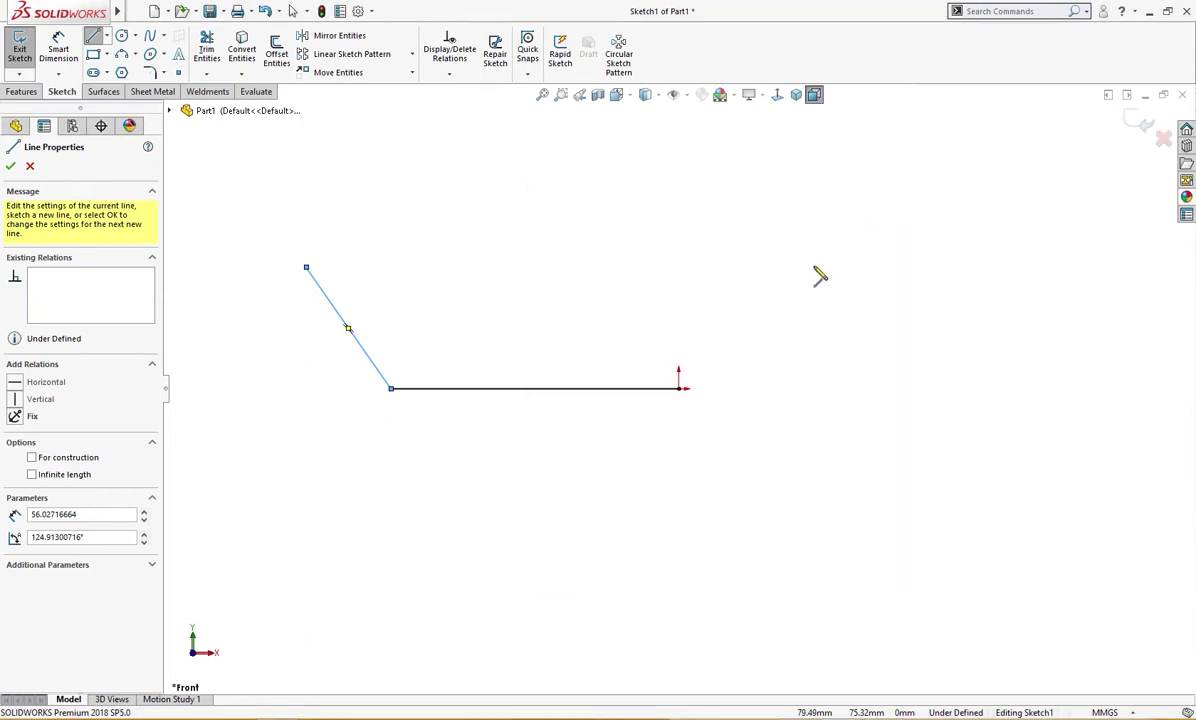
right_click_drag(575, 445, 571, 398)
left_click(571, 389)
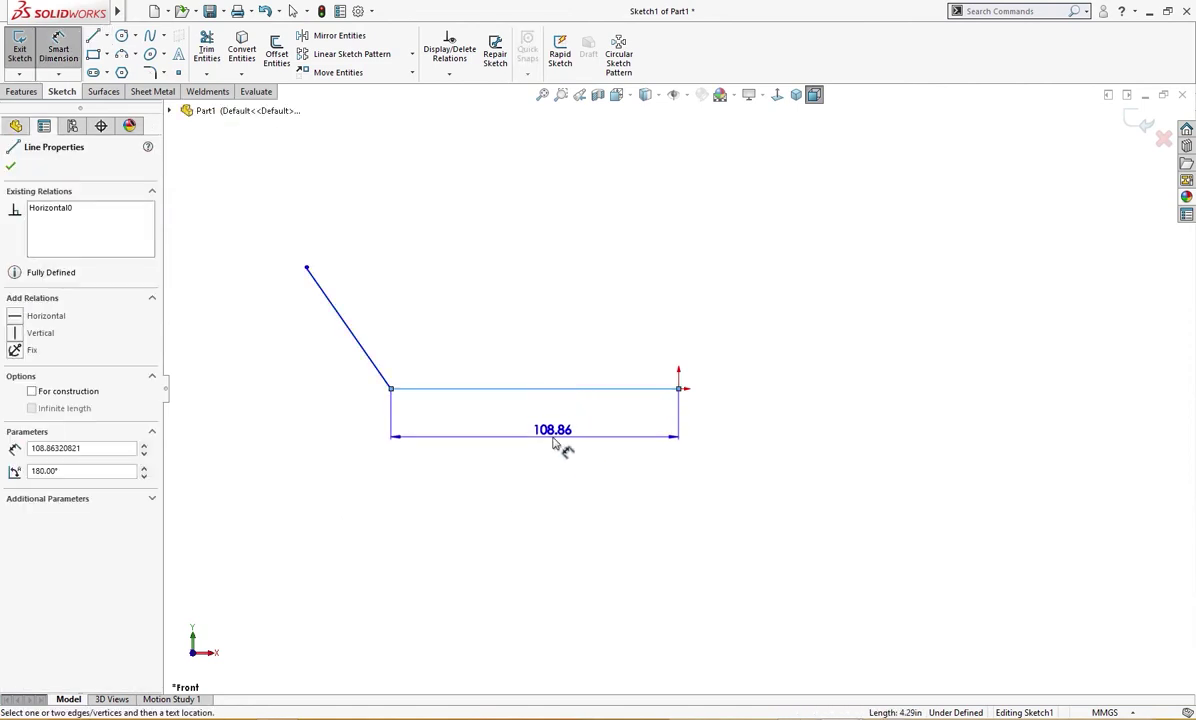
left_click(554, 444)
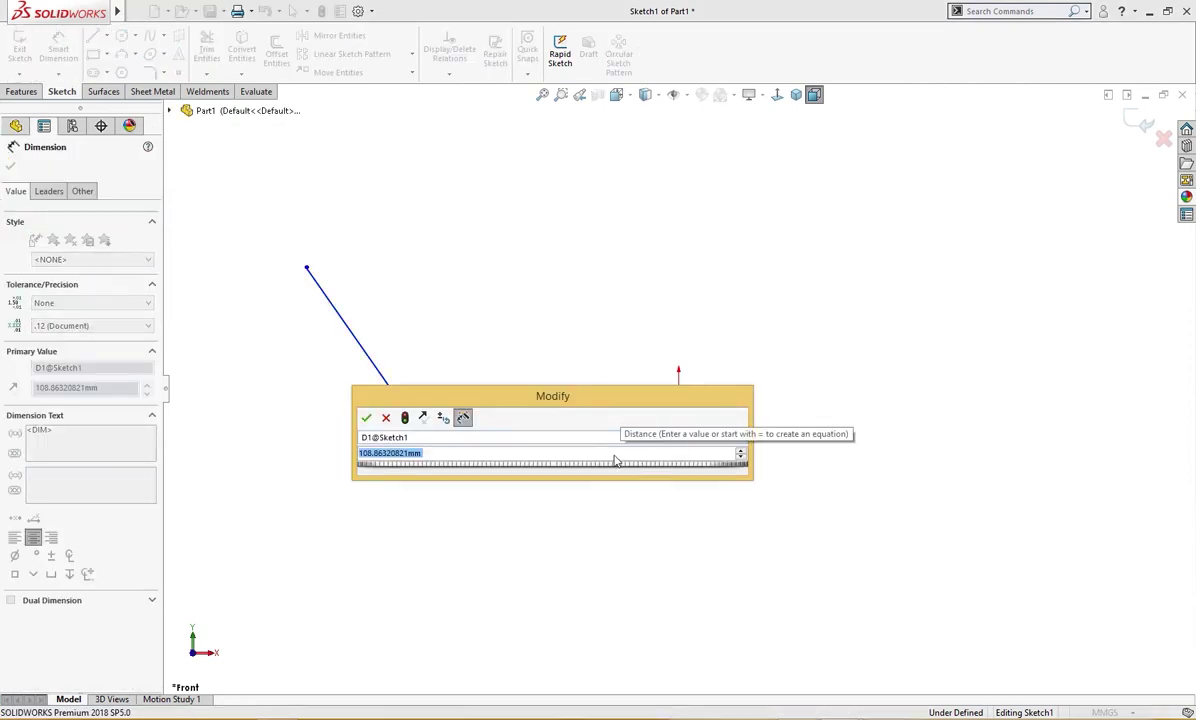
type("58+22")
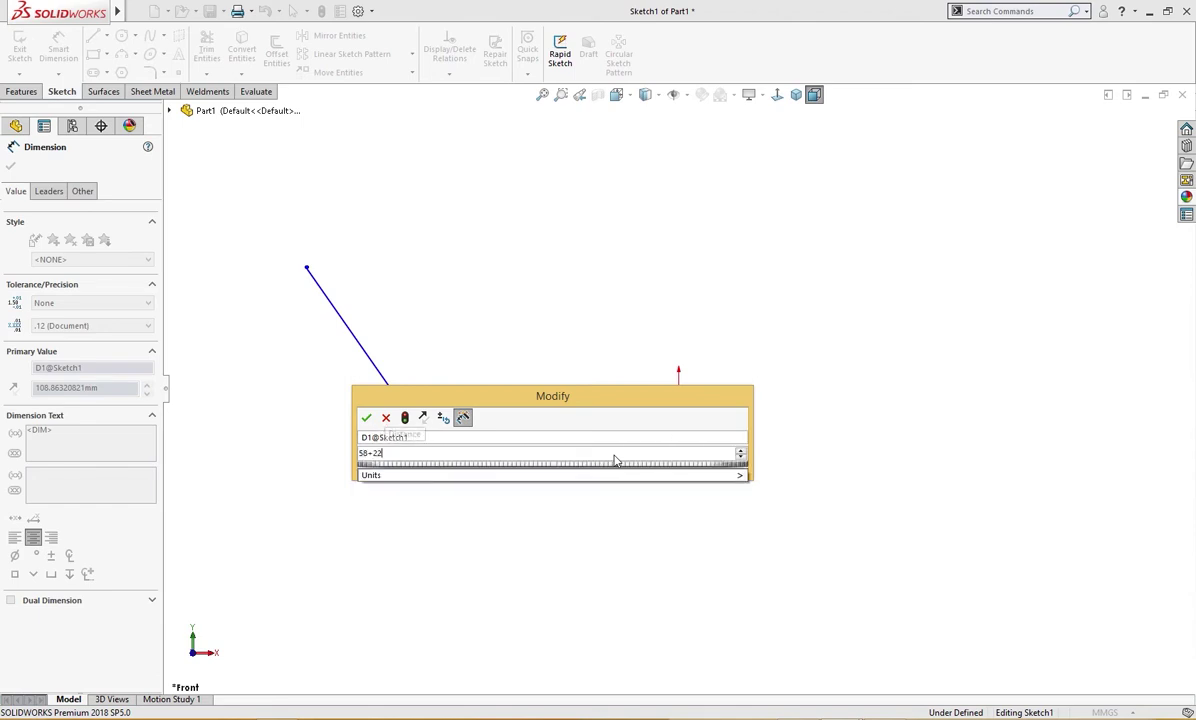
key("Return")
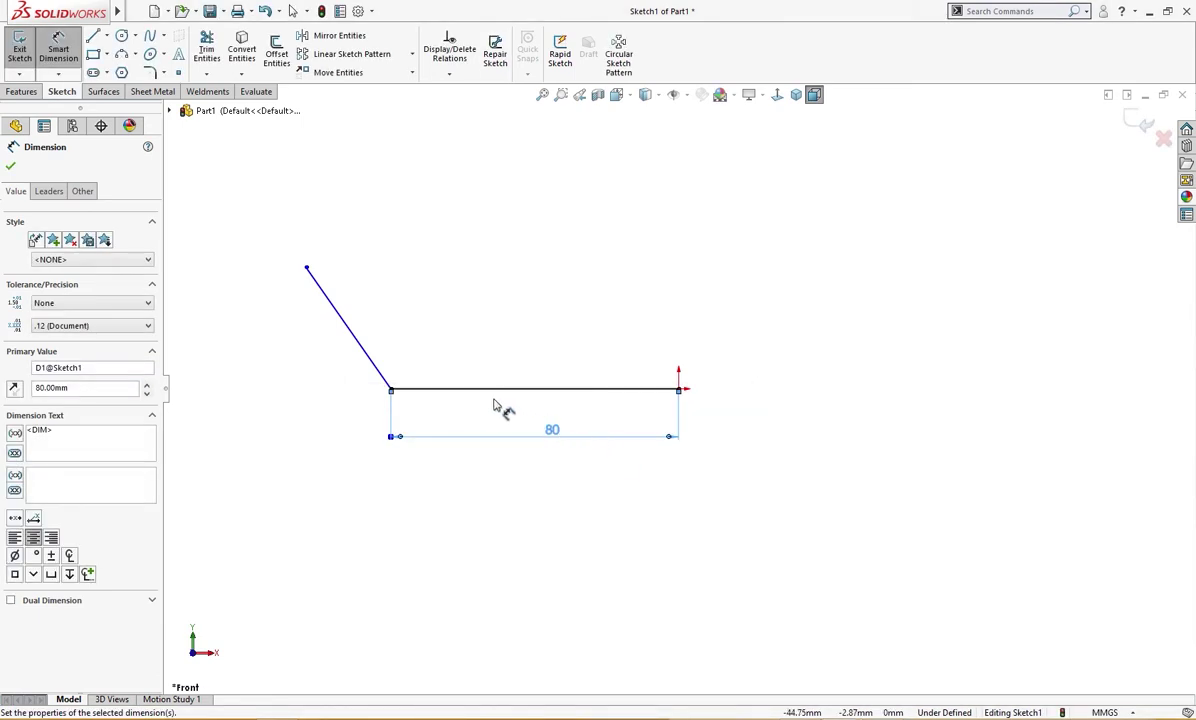
Step: Dimension the angle between the horizontal and slanted lines as 120°
left_click(481, 393)
left_click(344, 325)
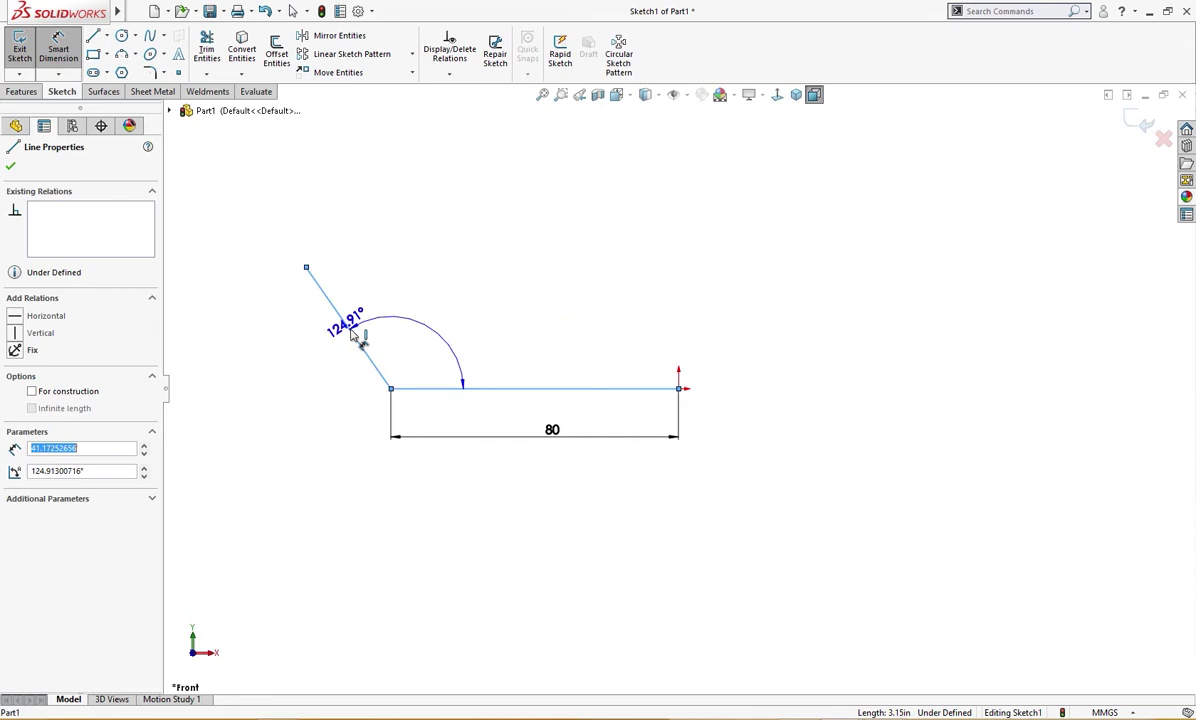
left_click(392, 308)
type("120")
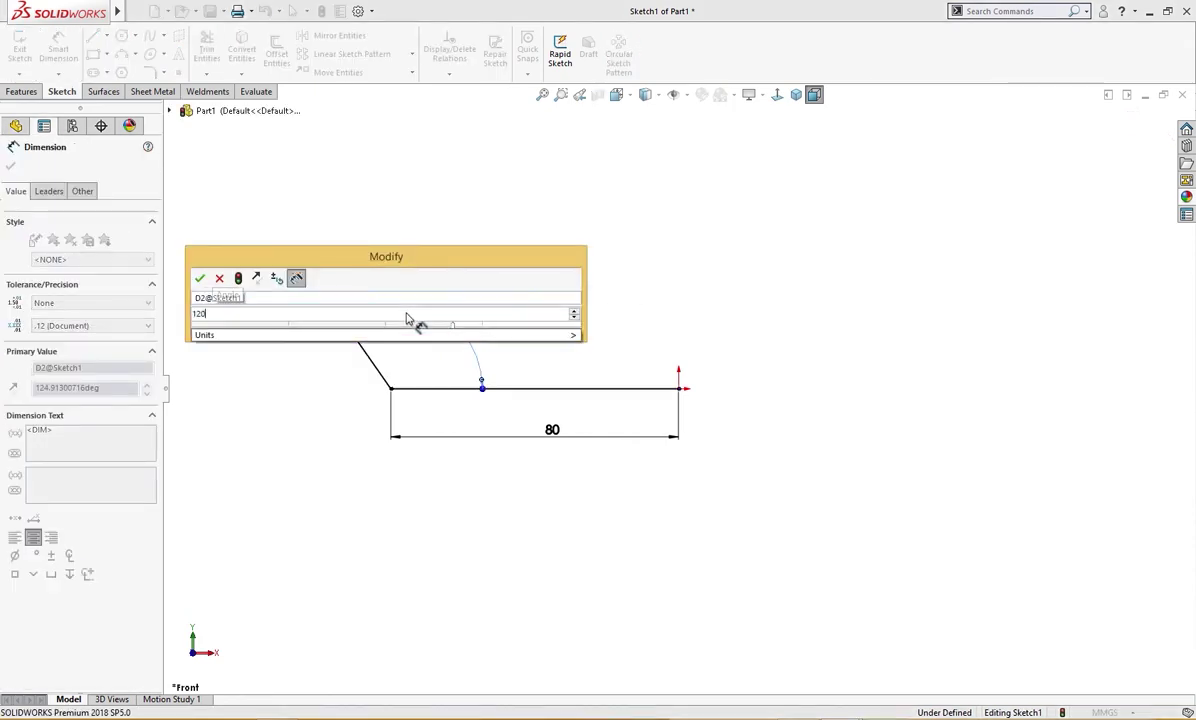
key("Return")
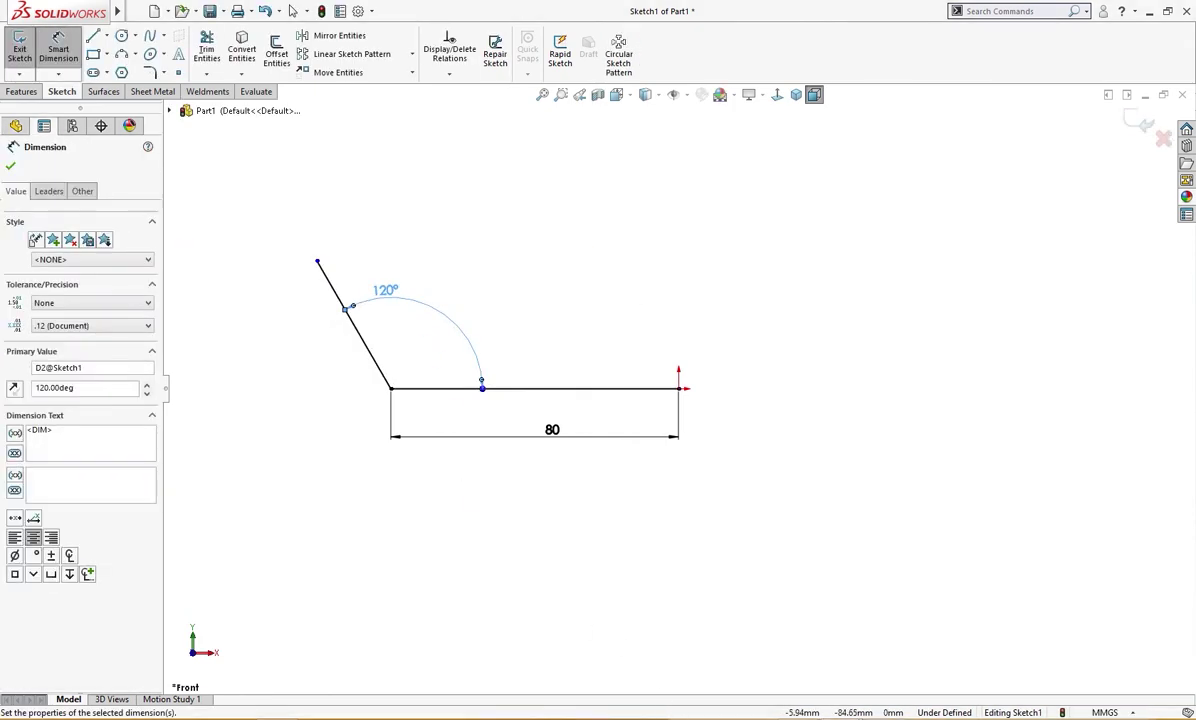
Step: Consult the reference drawing and dimension the slanted line's length as 42 mm
left_click(771, 654)
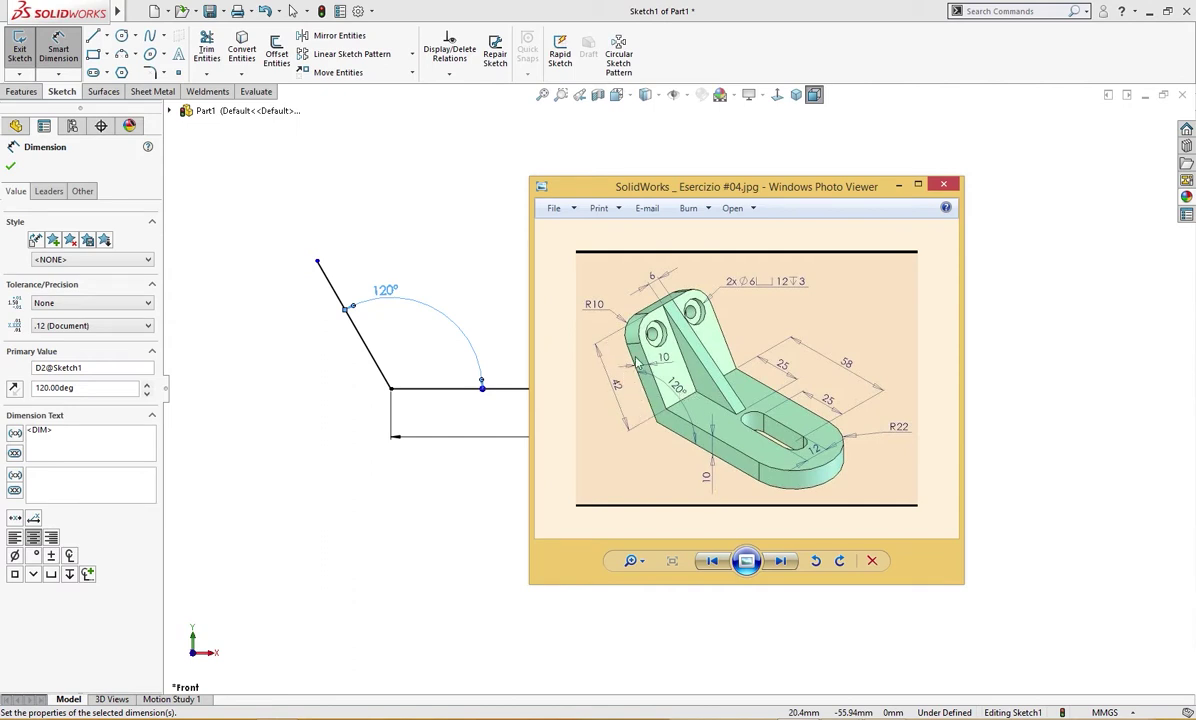
left_click(427, 483)
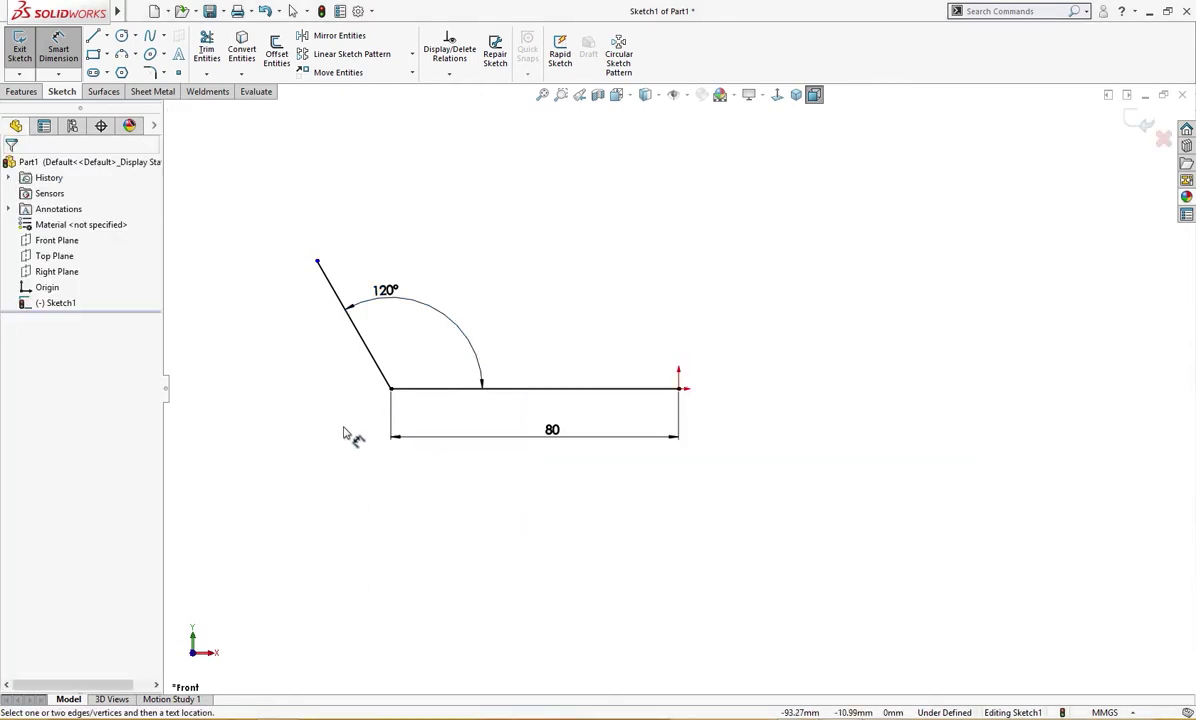
left_click(375, 366)
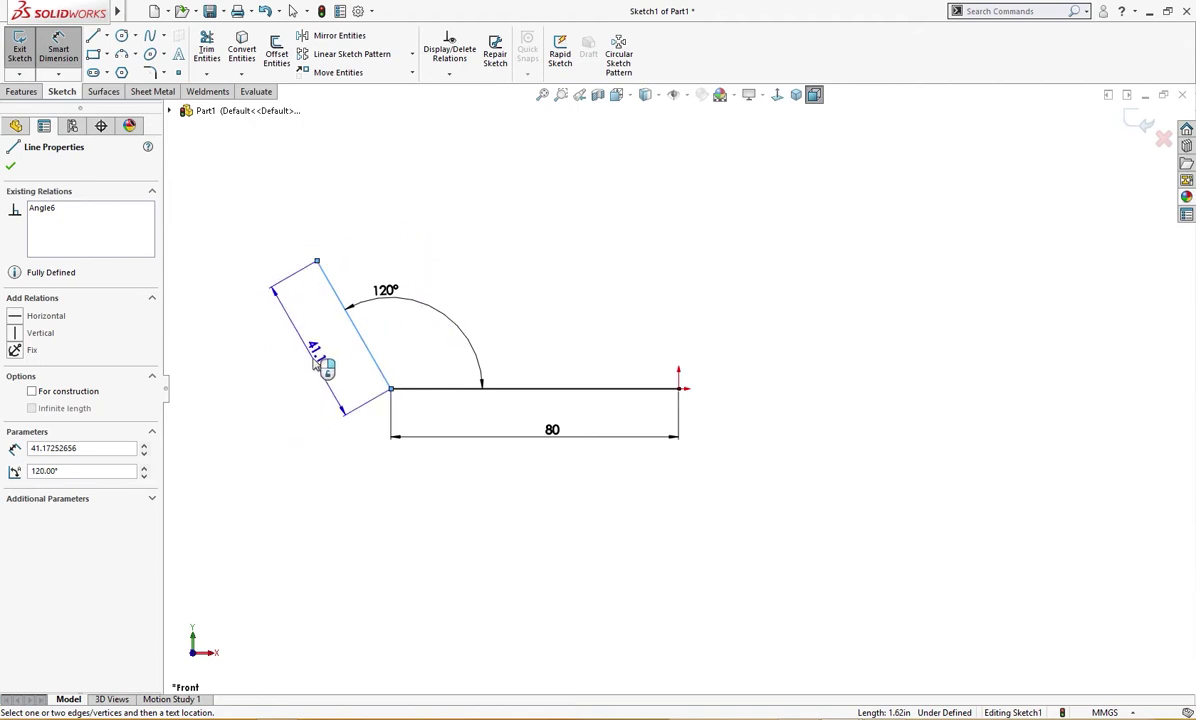
left_click(307, 356)
left_click(318, 355)
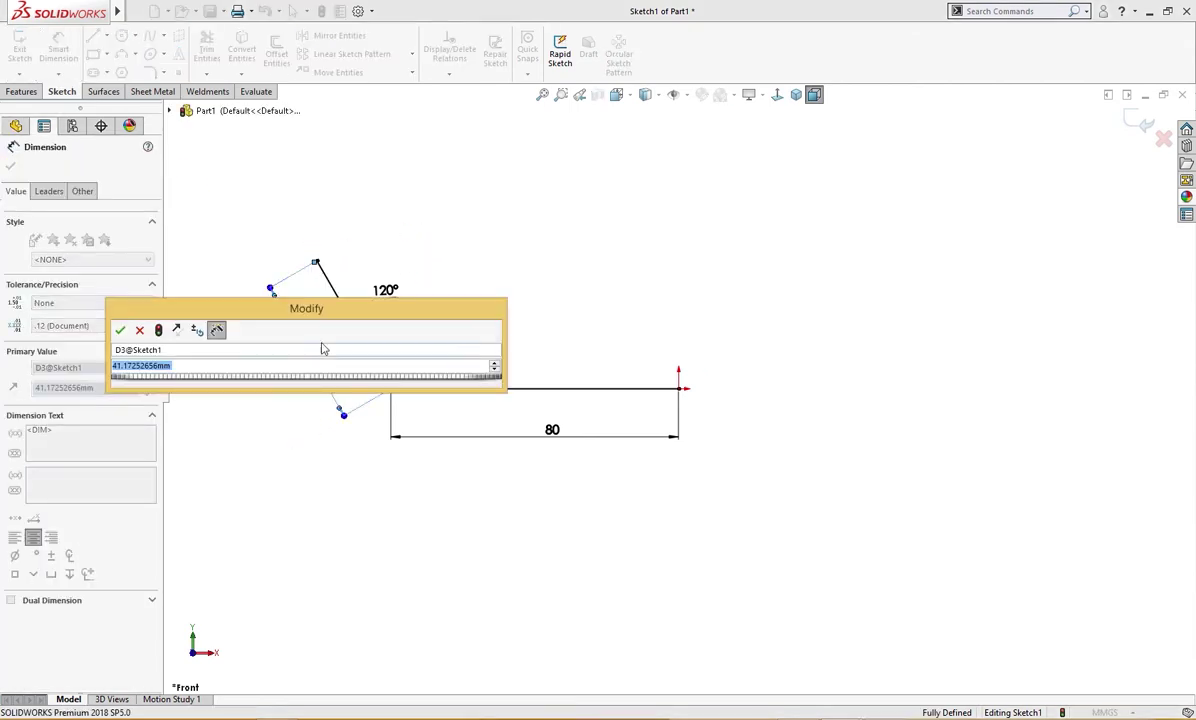
type("42")
key("Return")
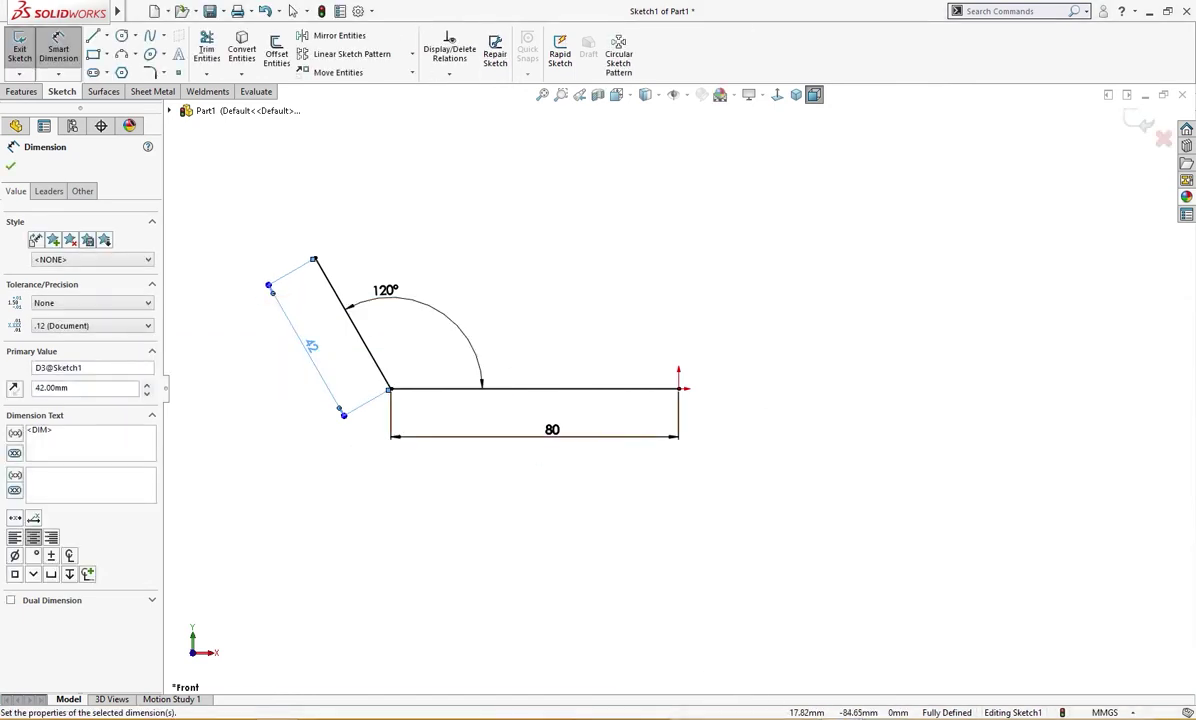
Step: Start a thin-feature Extruded Boss/Base from the open L-shaped profile and check its wall thickness against the reference drawing
left_click(742, 718)
left_click(742, 718)
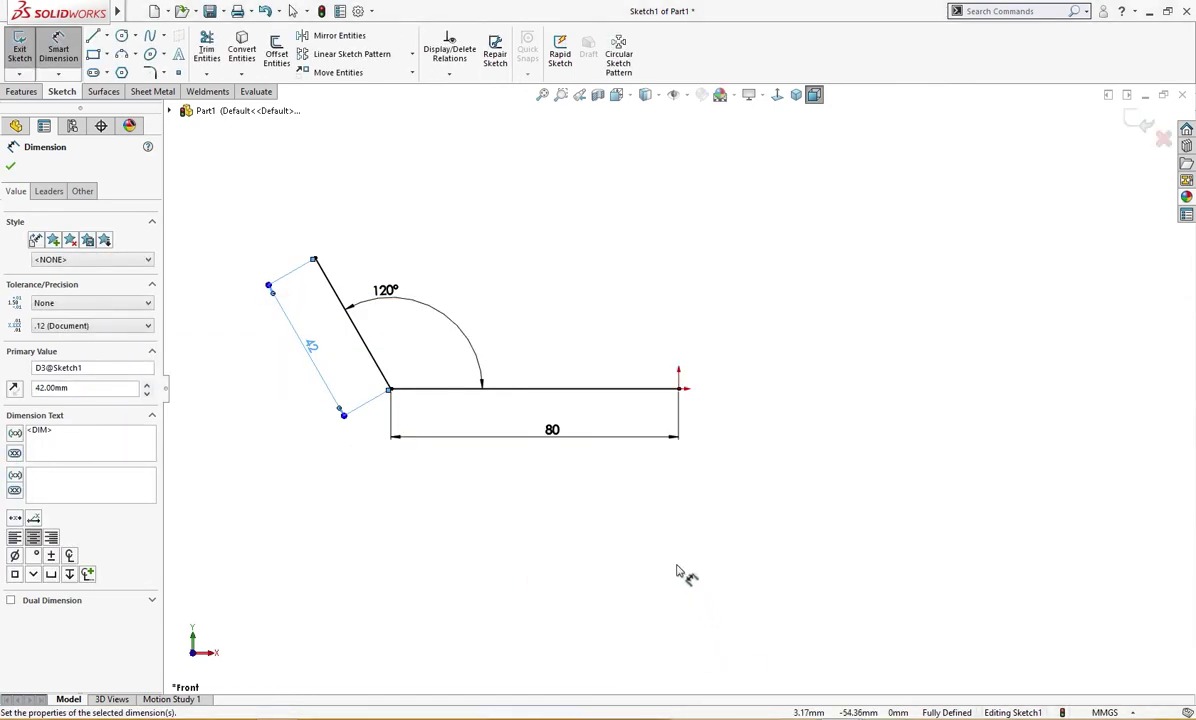
key("z")
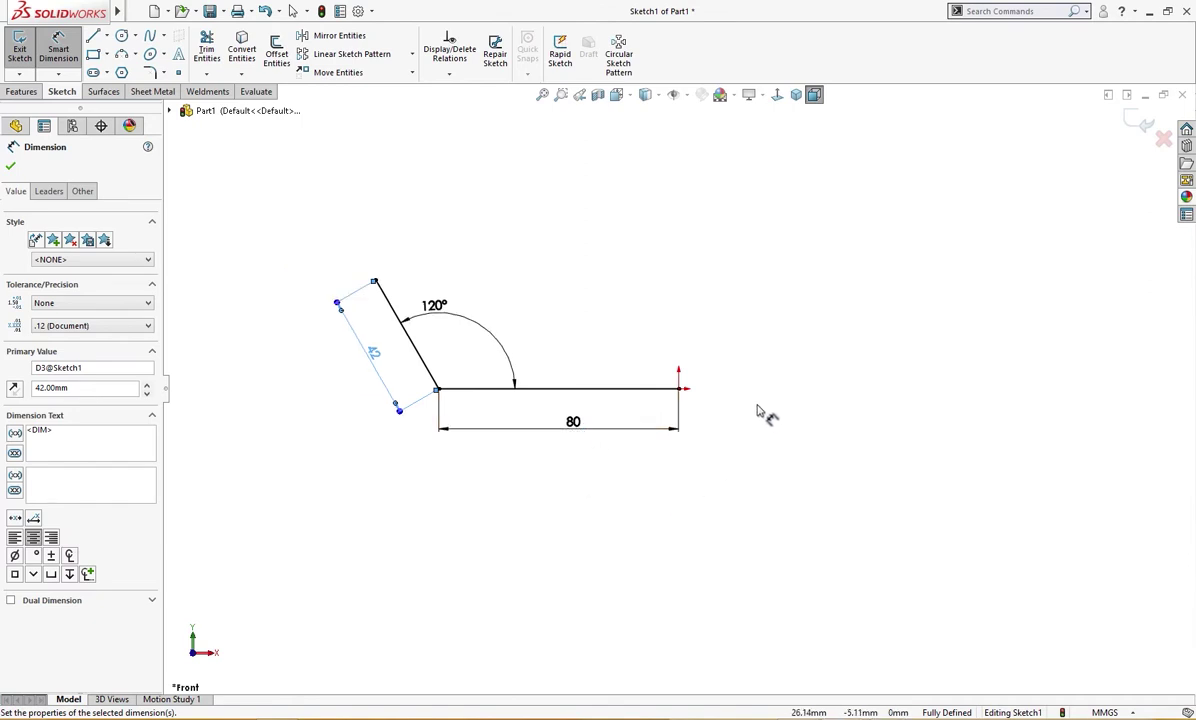
right_click_drag(757, 405, 754, 458)
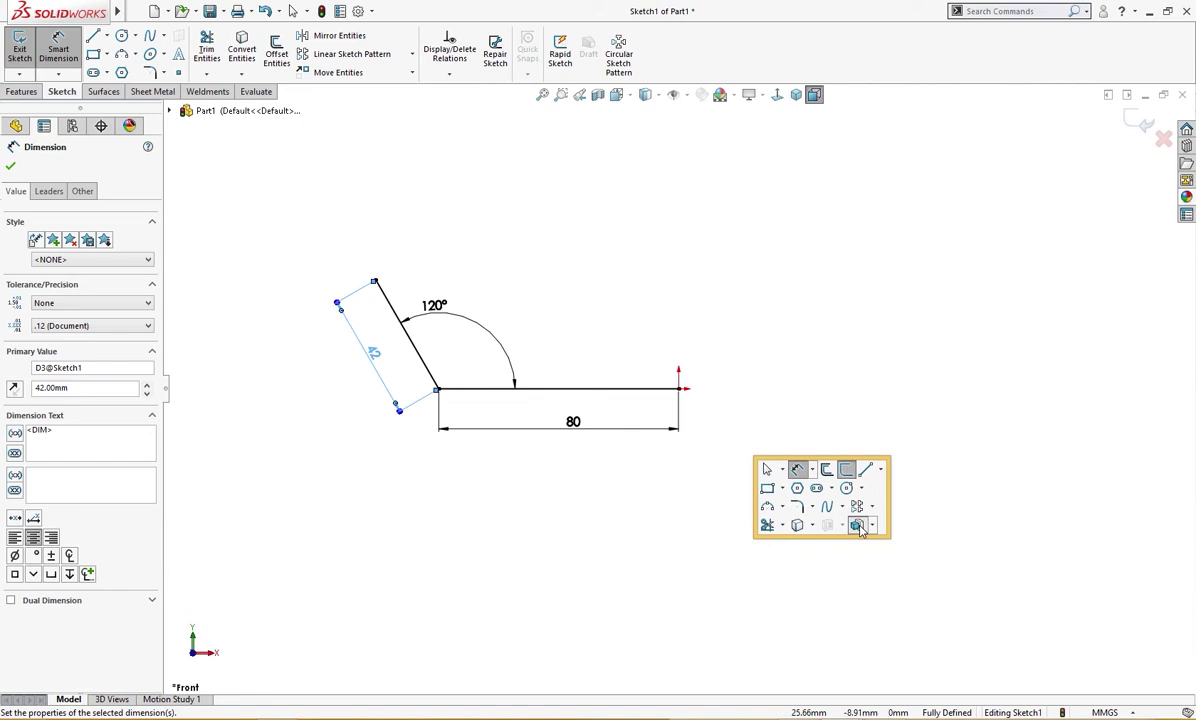
left_click(858, 527)
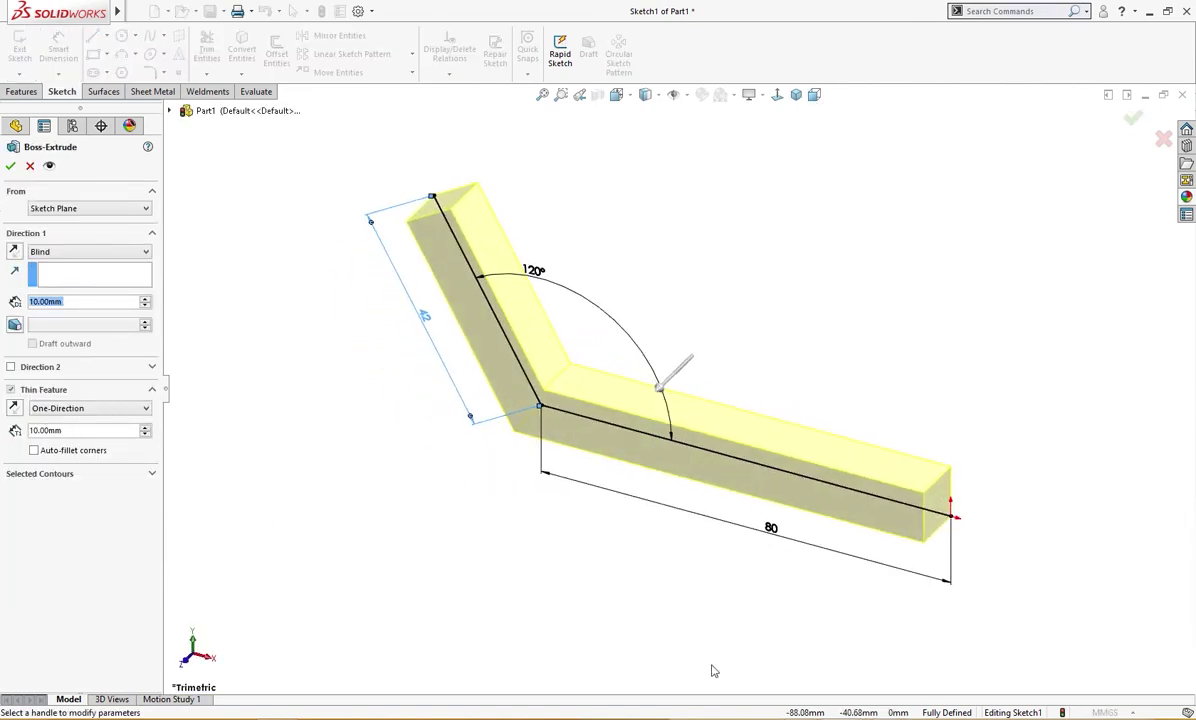
mouse_move(798, 717)
left_click(798, 650)
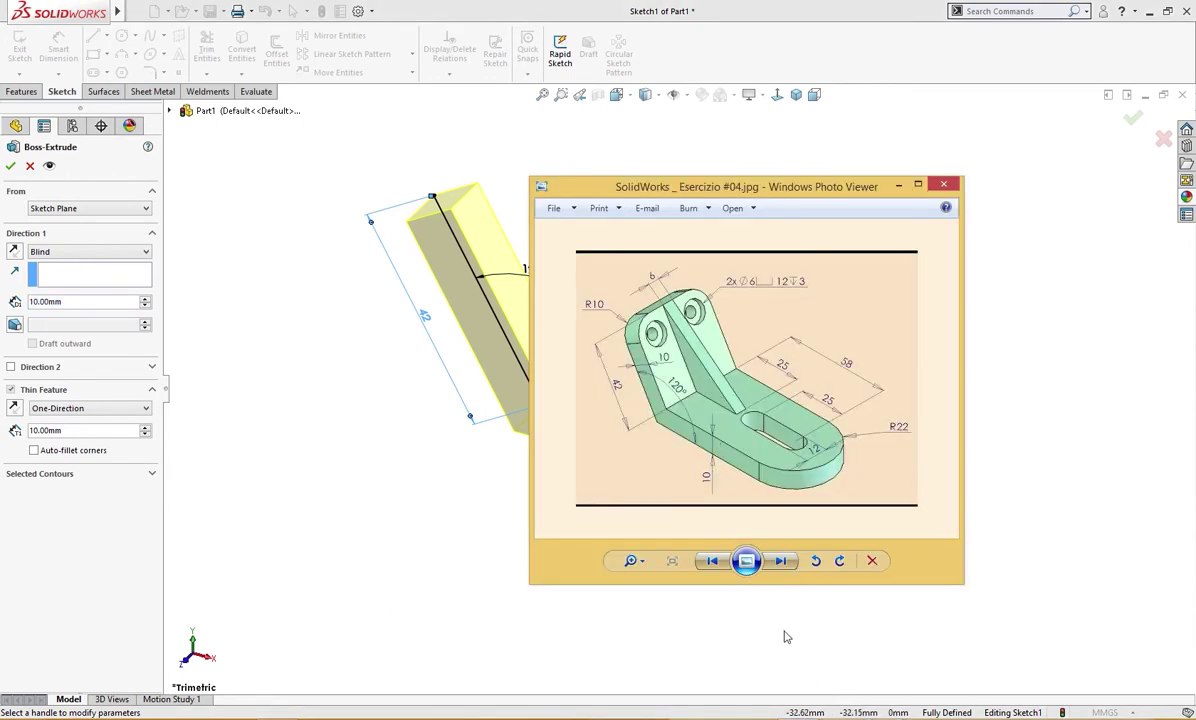
left_click(898, 185)
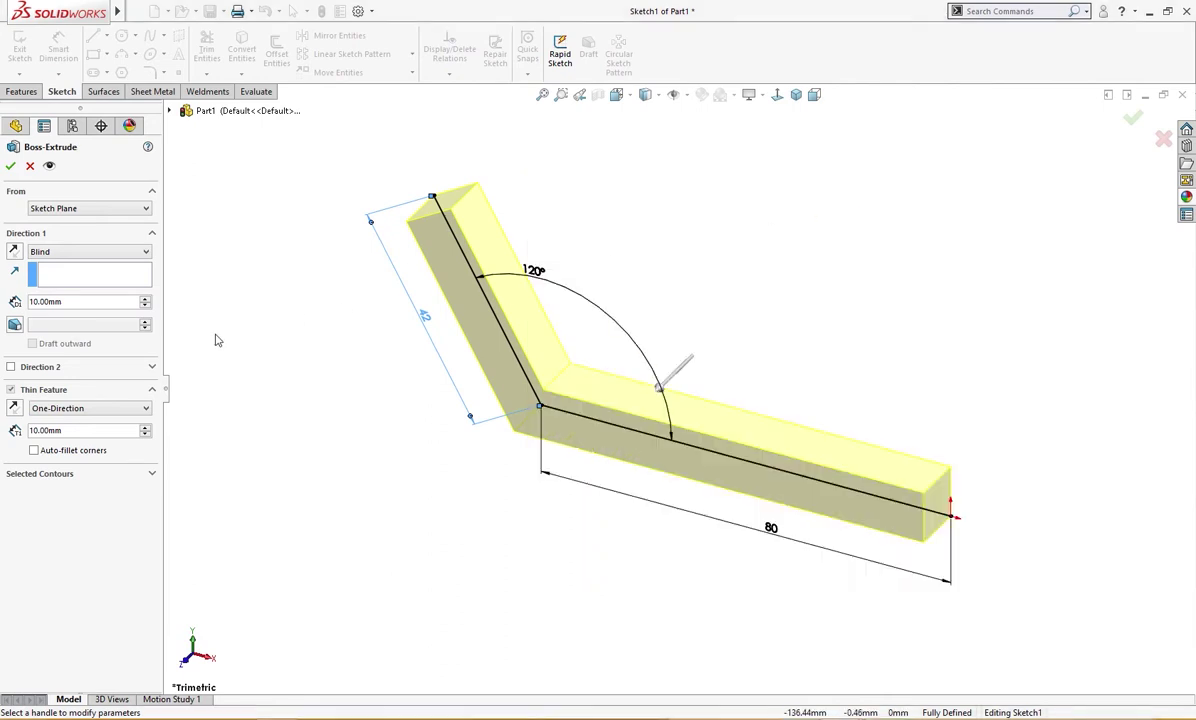
Step: Try reversing the thin wall to the other side of the profile, restore its original side, and compare it with the reference drawing
left_click(15, 408)
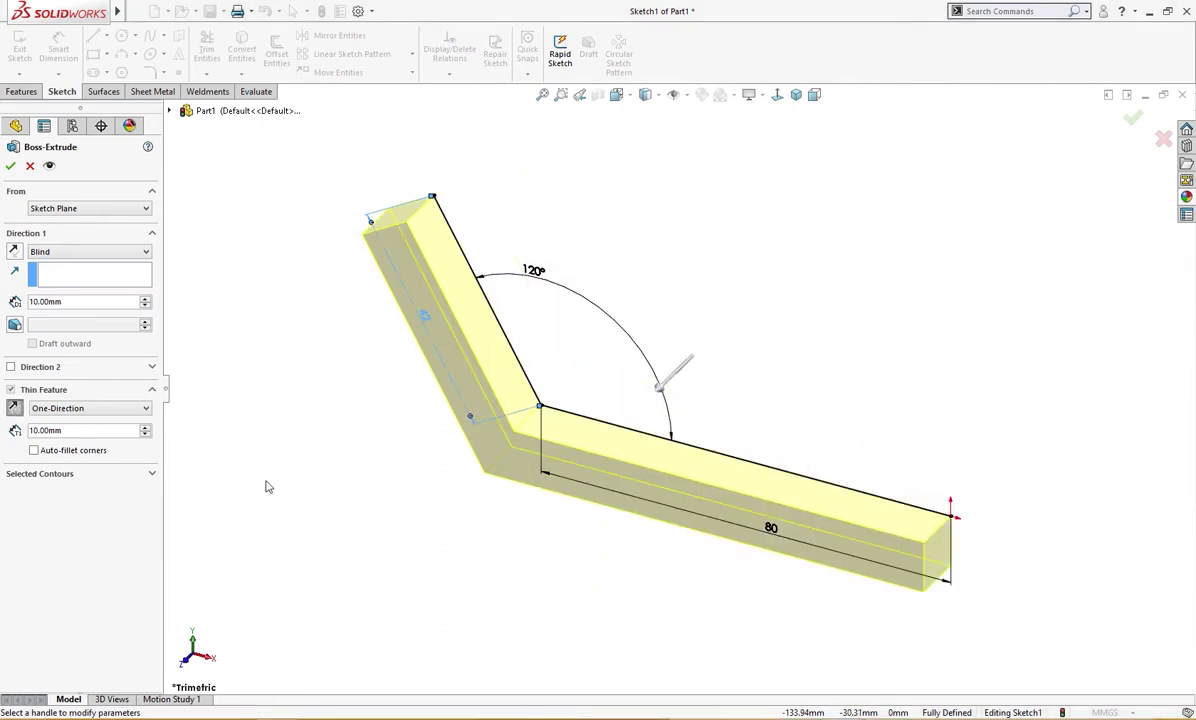
mouse_move(252, 455)
middle_mouse_down()
mouse_move(272, 452)
mouse_move(274, 385)
mouse_move(284, 413)
middle_mouse_up()
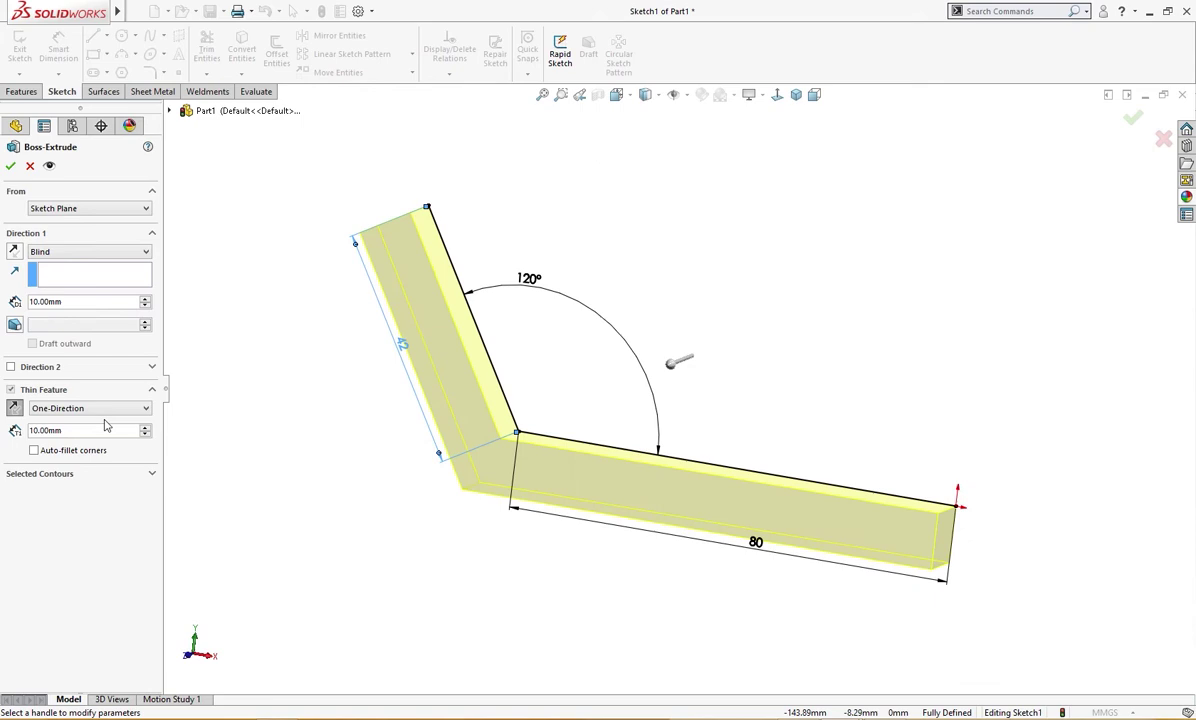
left_click(15, 408)
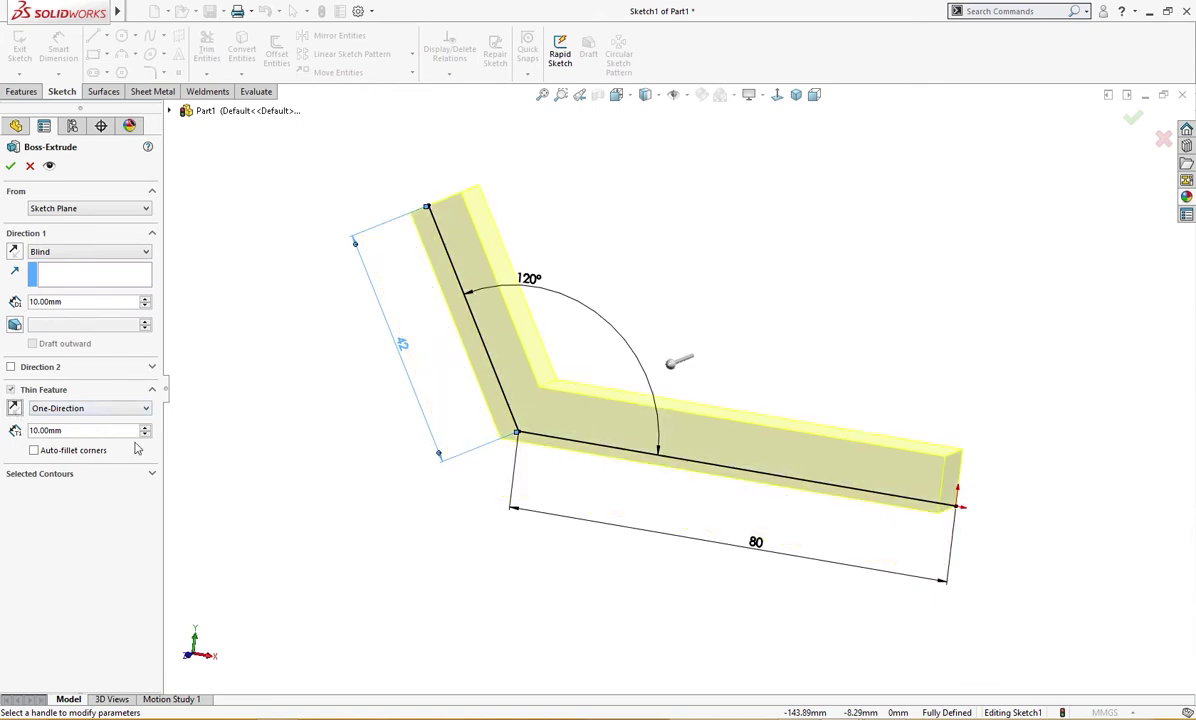
middle_click_drag(176, 403, 184, 432)
key("alt+Tab")
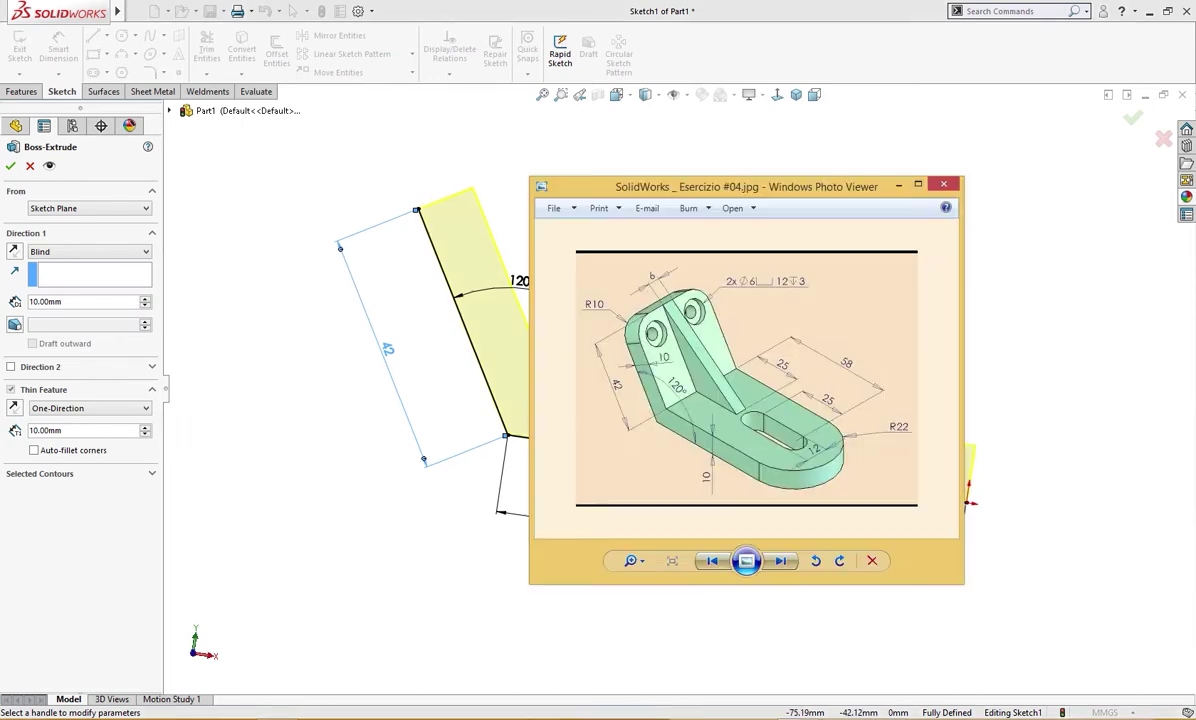
key("alt+Tab")
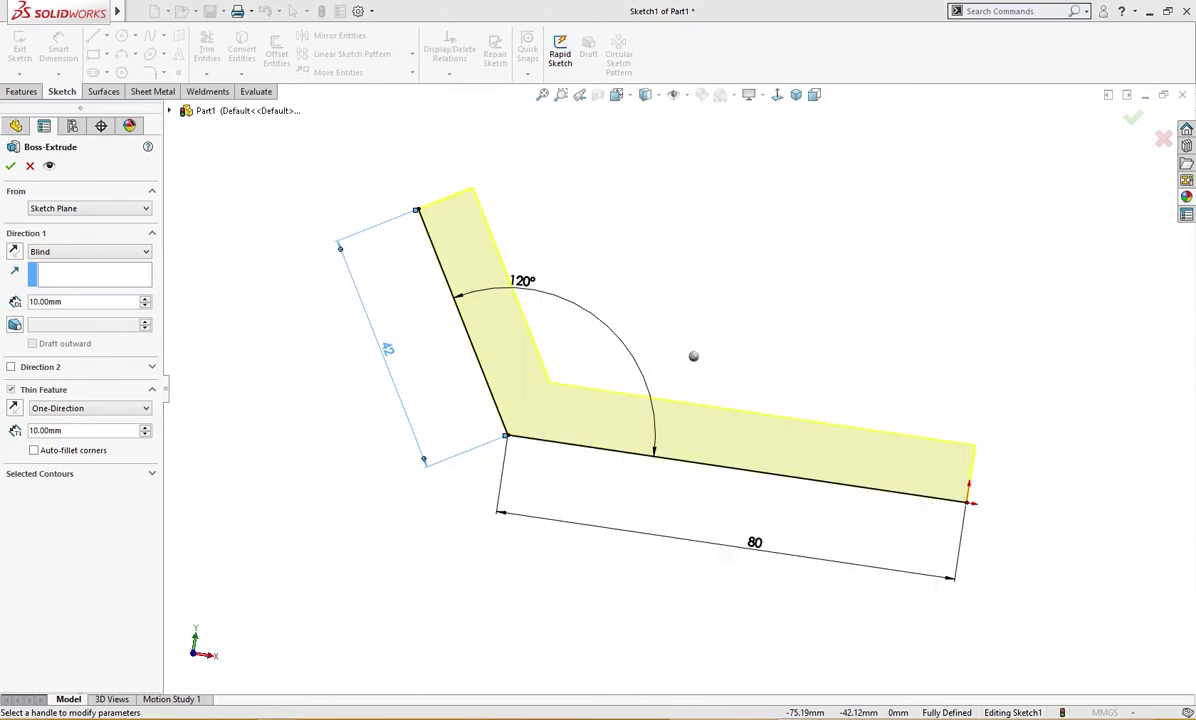
middle_click_drag(460, 560, 408, 540)
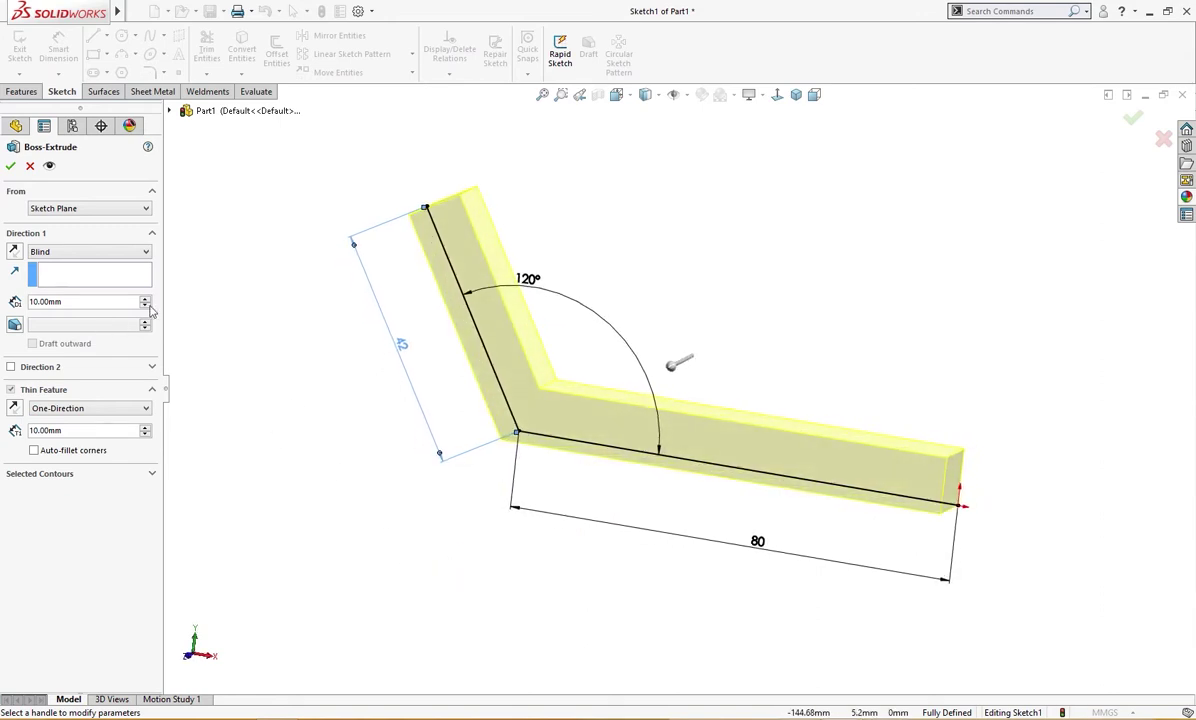
Step: Consult the reference drawing and set the thin extrusion's depth to 44 mm
double_click(112, 301)
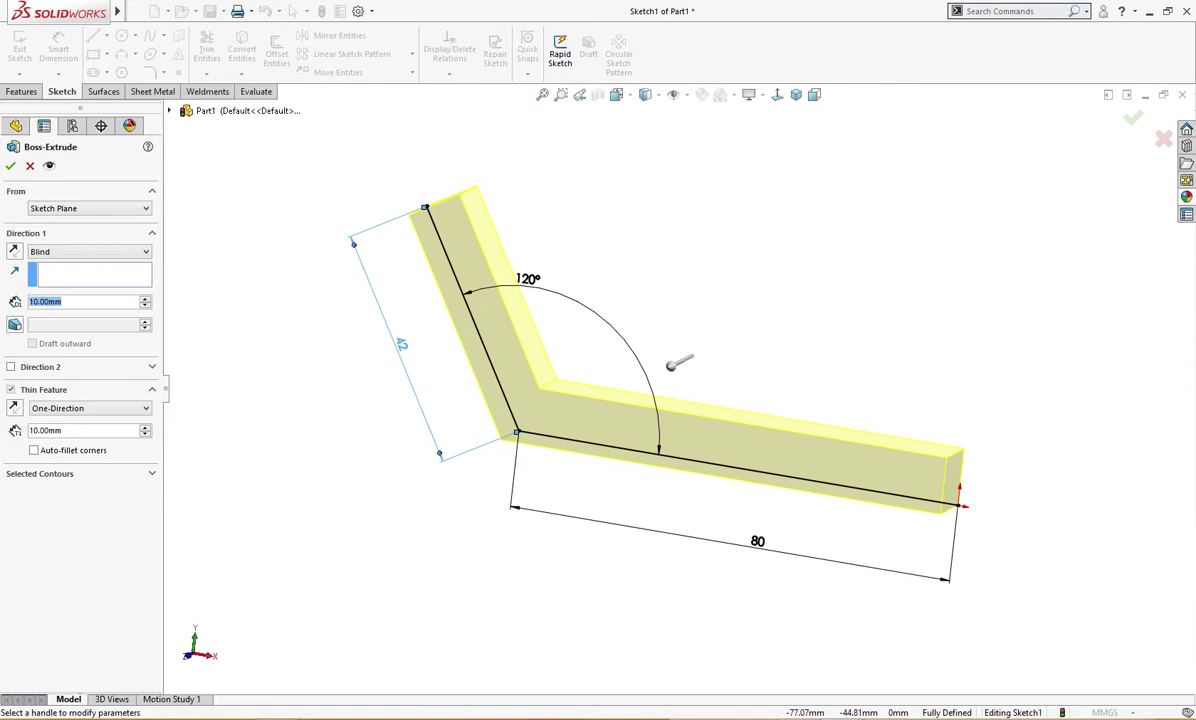
mouse_move(800, 716)
left_click(800, 655)
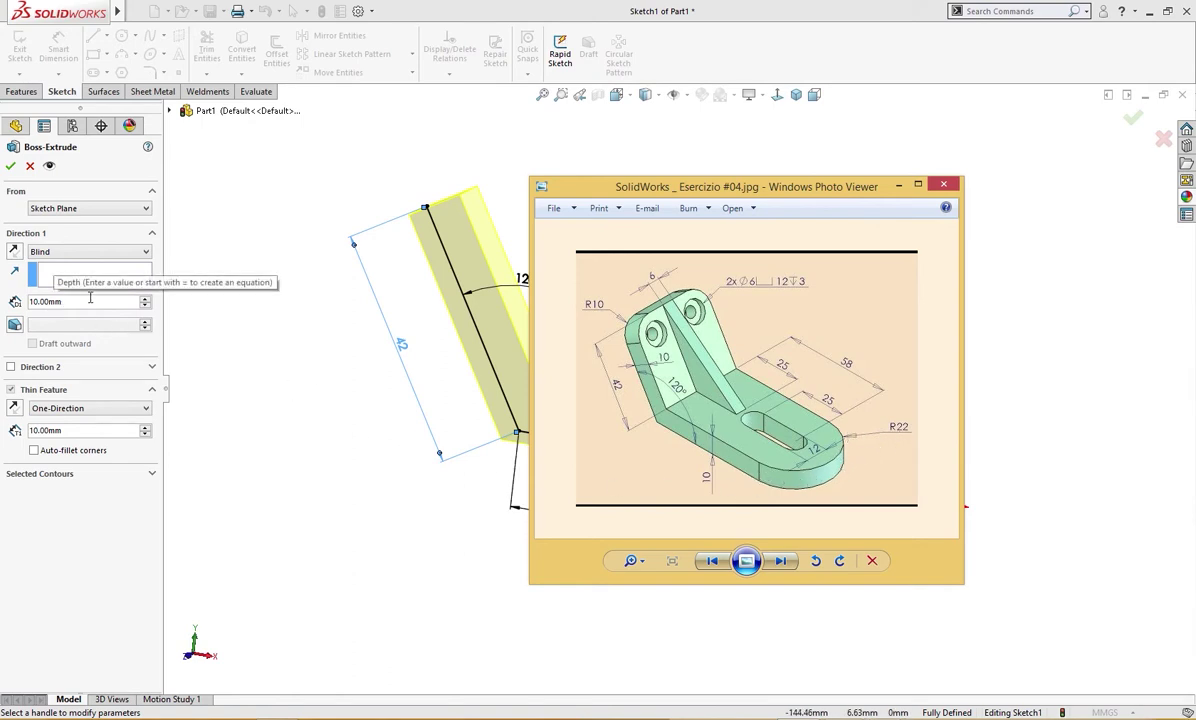
left_click(898, 187)
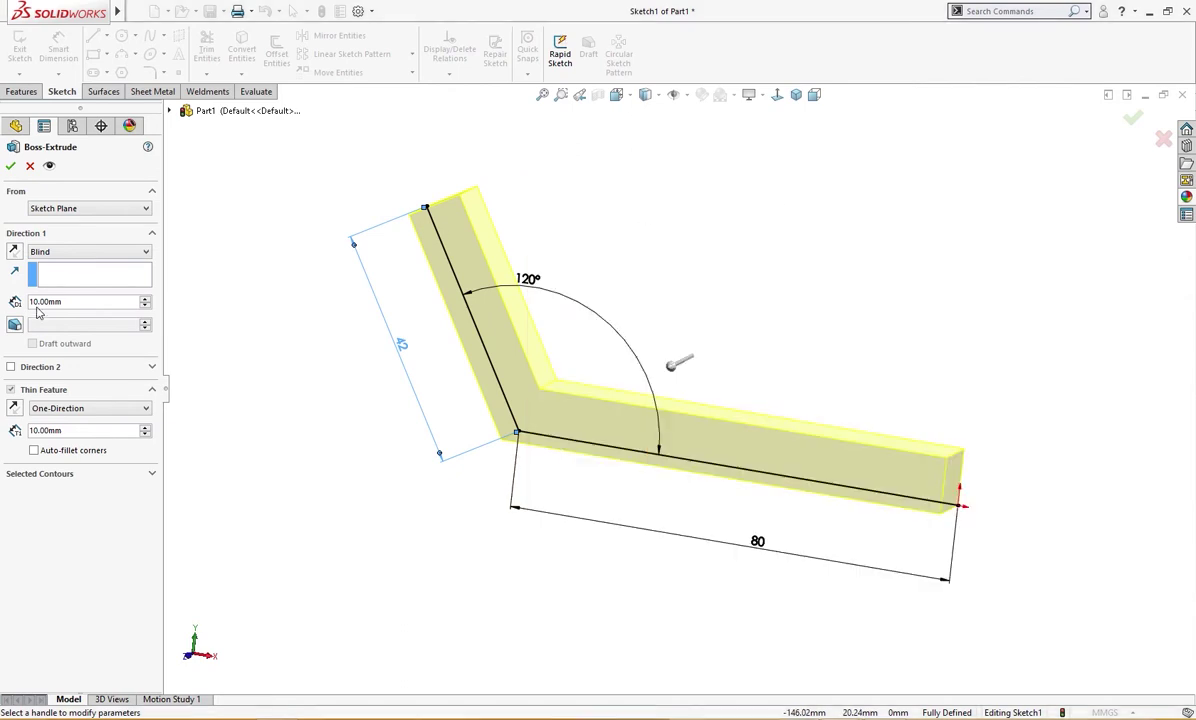
left_click_drag(63, 301, 3, 301)
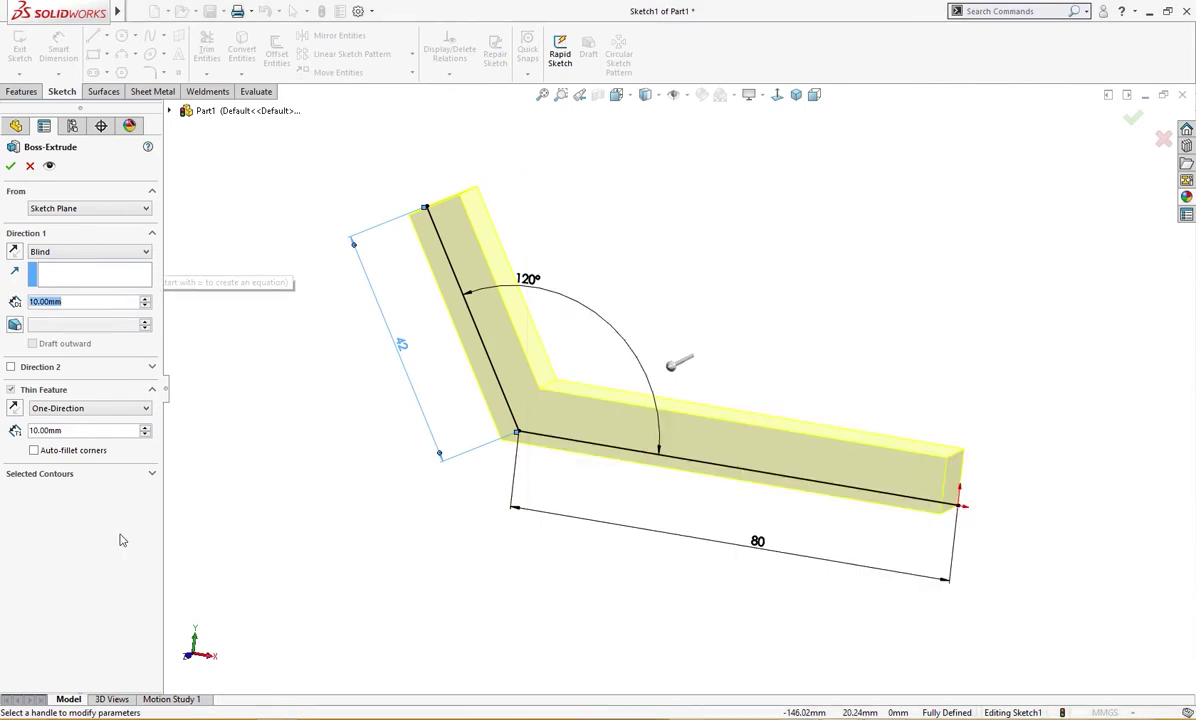
type("44")
key("Return")
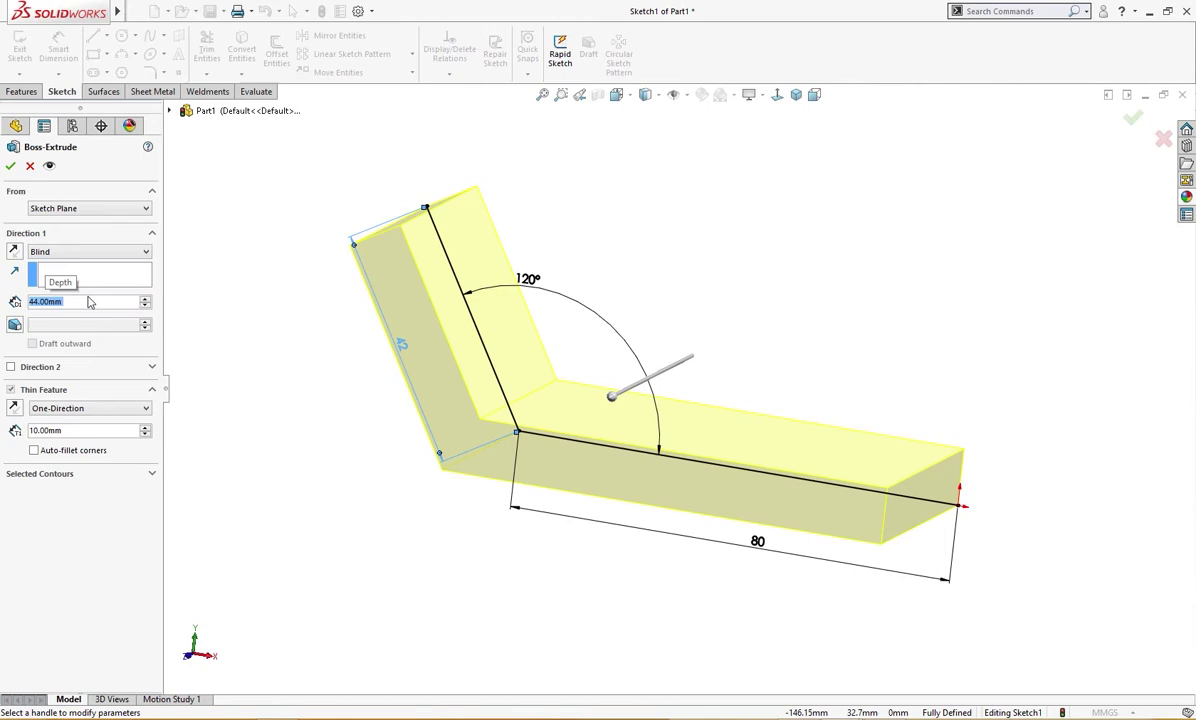
Step: Make the extrusion symmetric about the sketch with the Mid Plane end condition and complete the thin feature
left_click(80, 251)
left_click(64, 314)
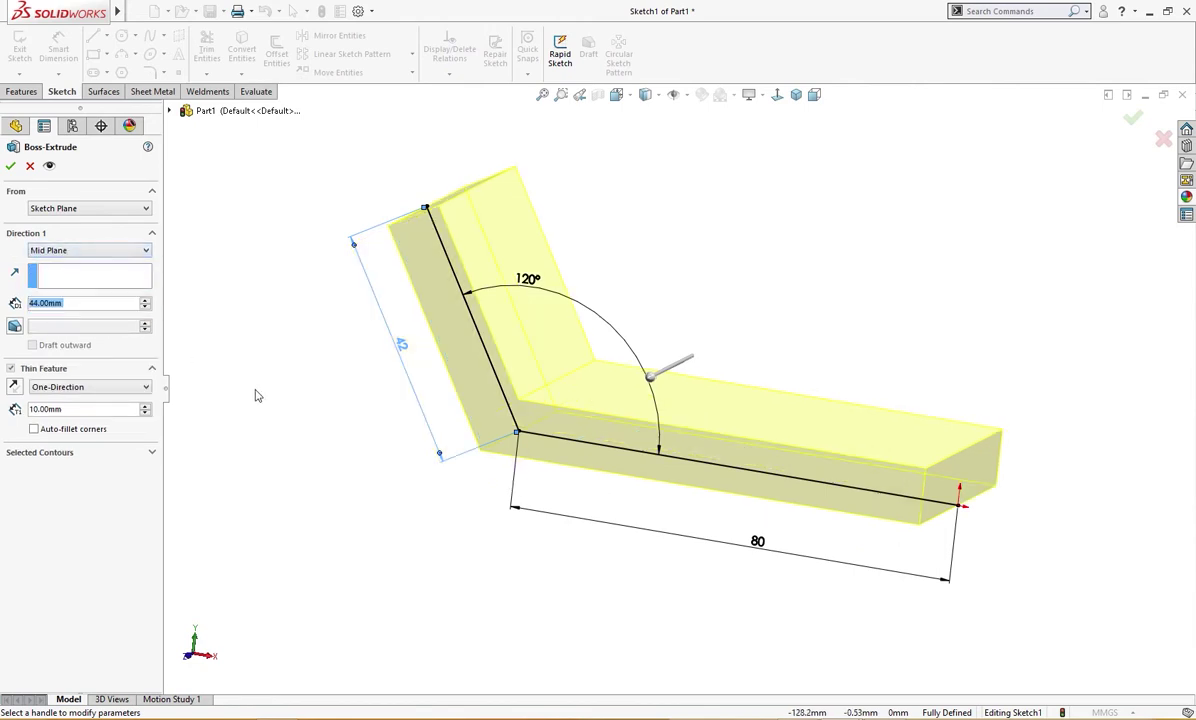
mouse_move(259, 395)
middle_mouse_down()
mouse_move(227, 416)
mouse_move(182, 414)
mouse_move(162, 455)
mouse_move(284, 361)
middle_mouse_up()
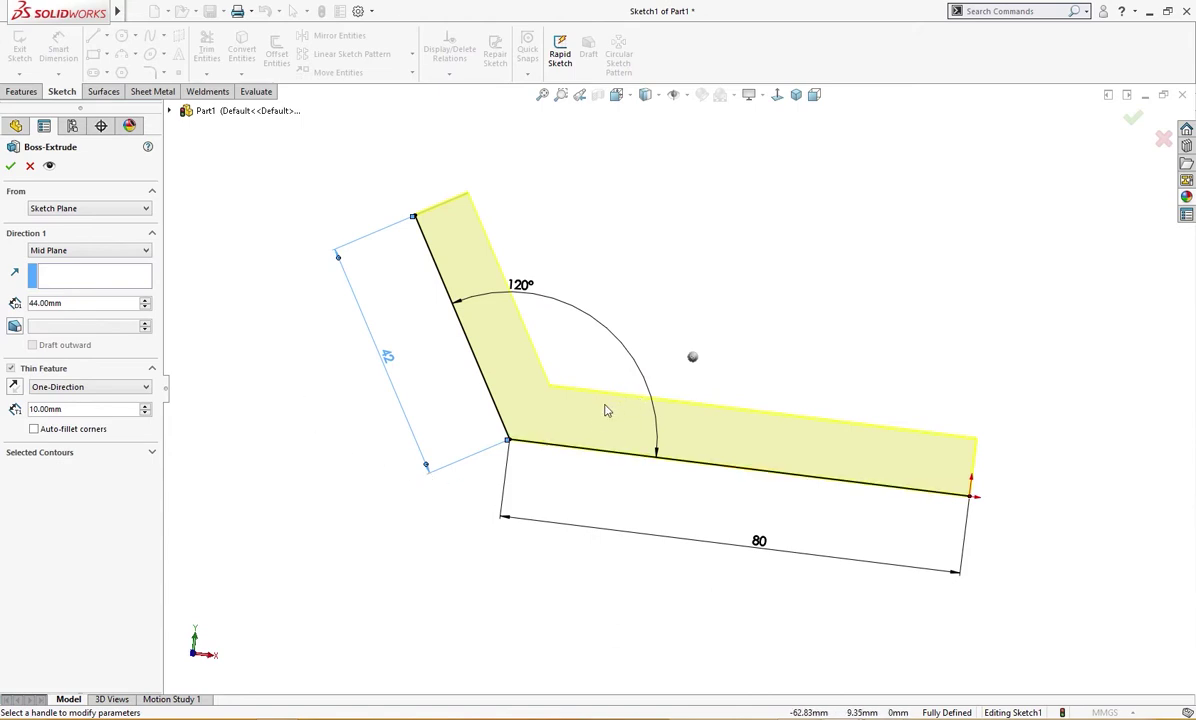
middle_click_drag(561, 459, 558, 451)
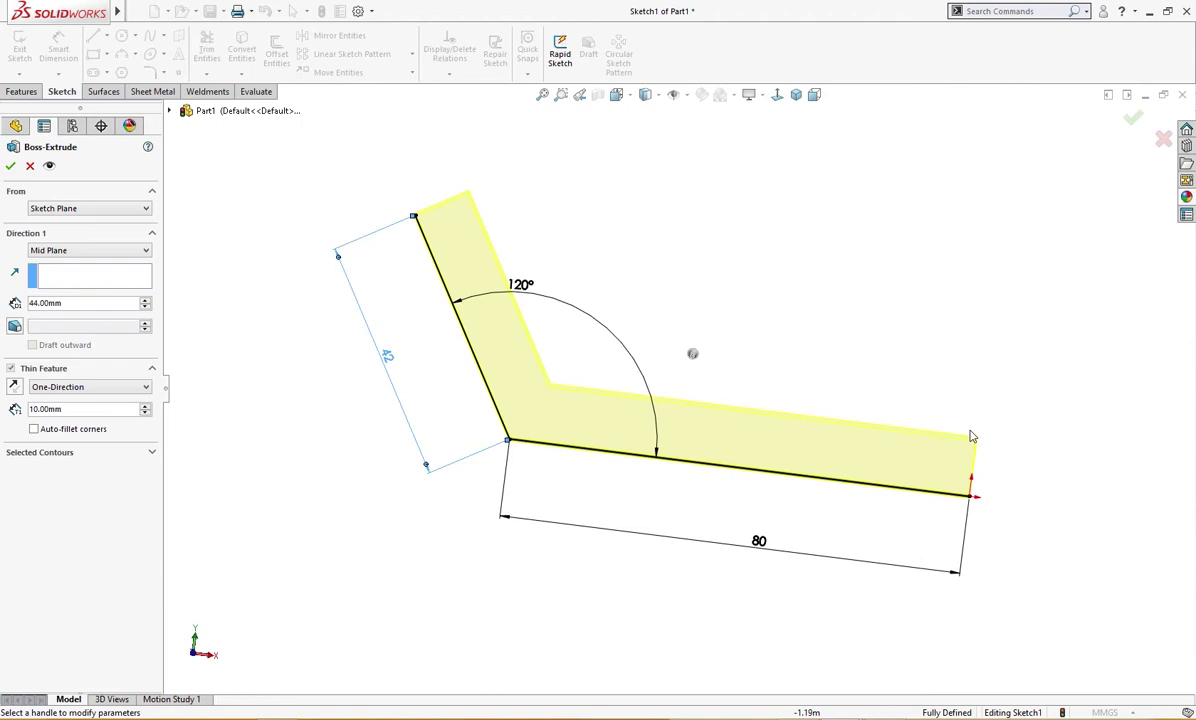
middle_click_drag(456, 475, 410, 492)
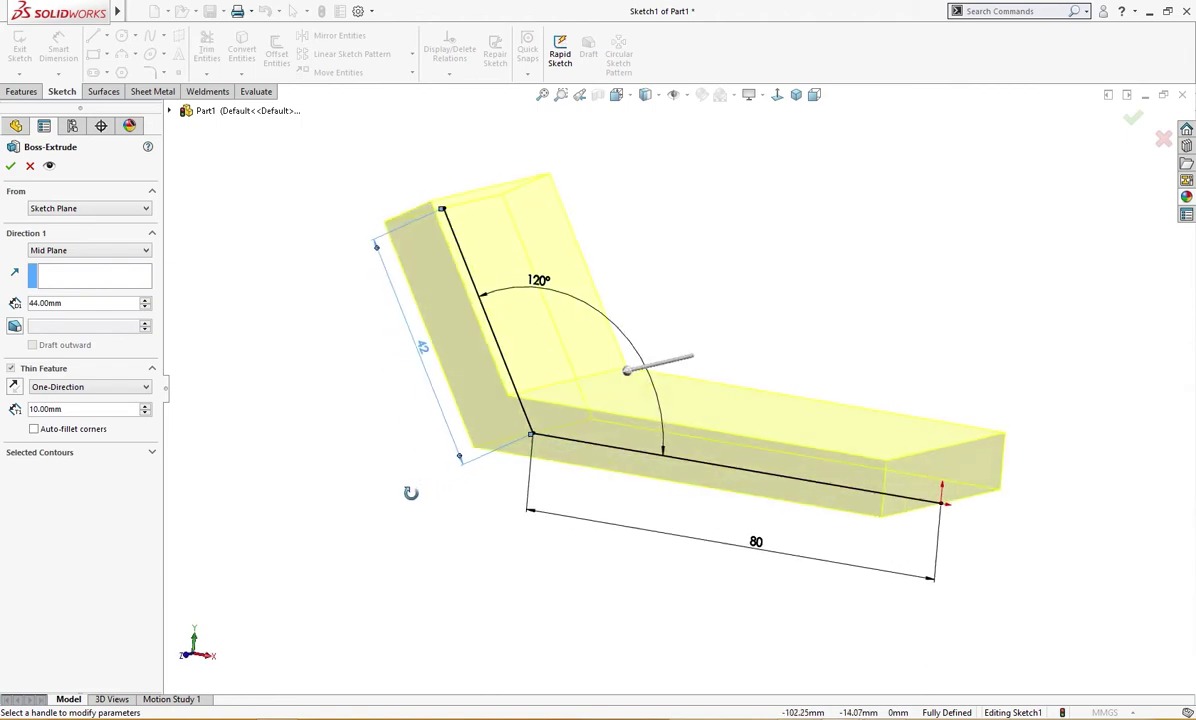
left_click(11, 167)
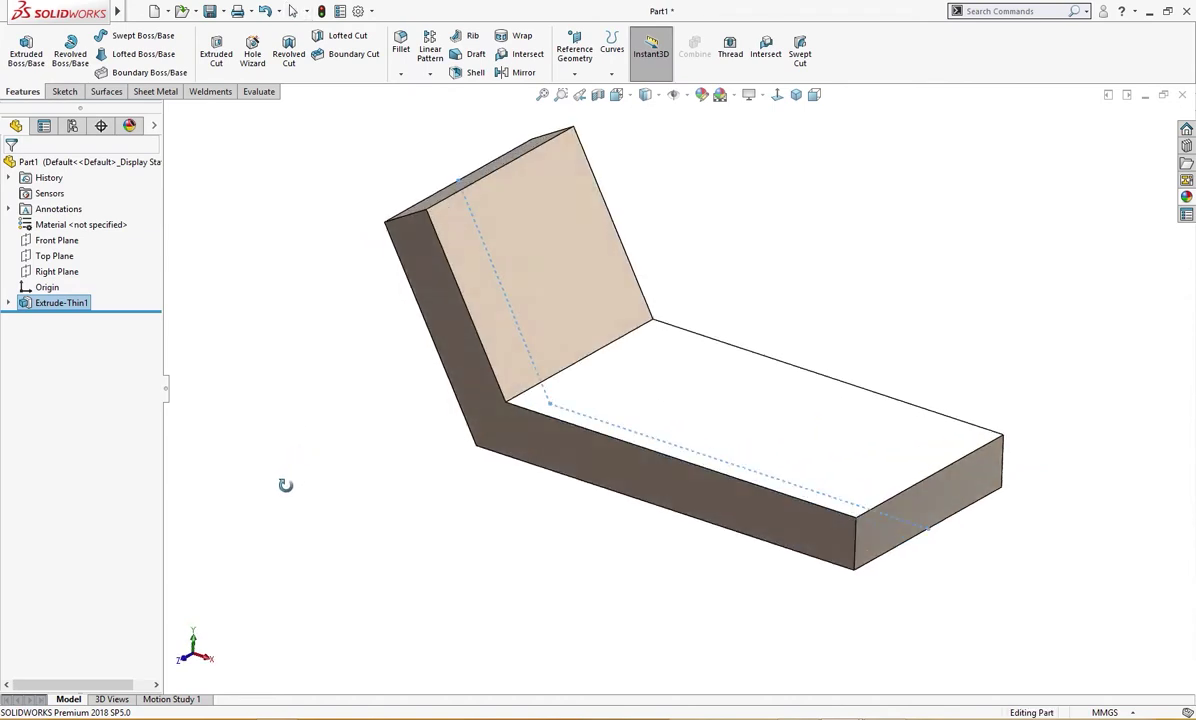
left_click(311, 461)
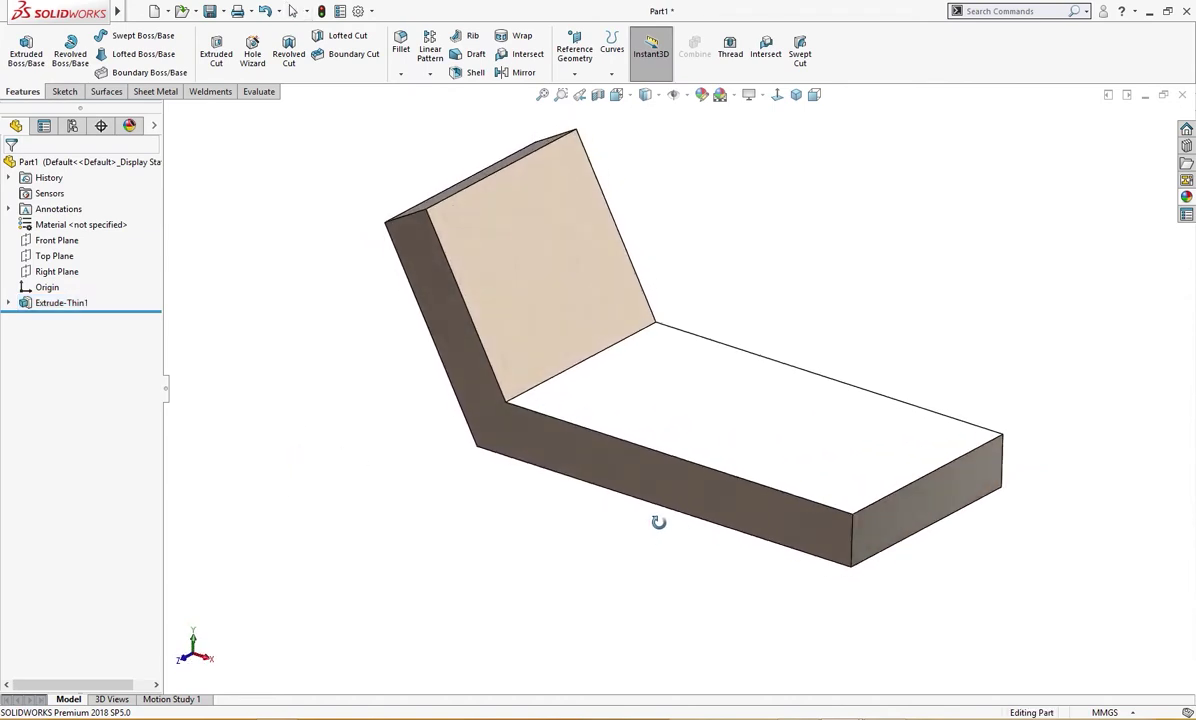
middle_click_drag(658, 522, 659, 520)
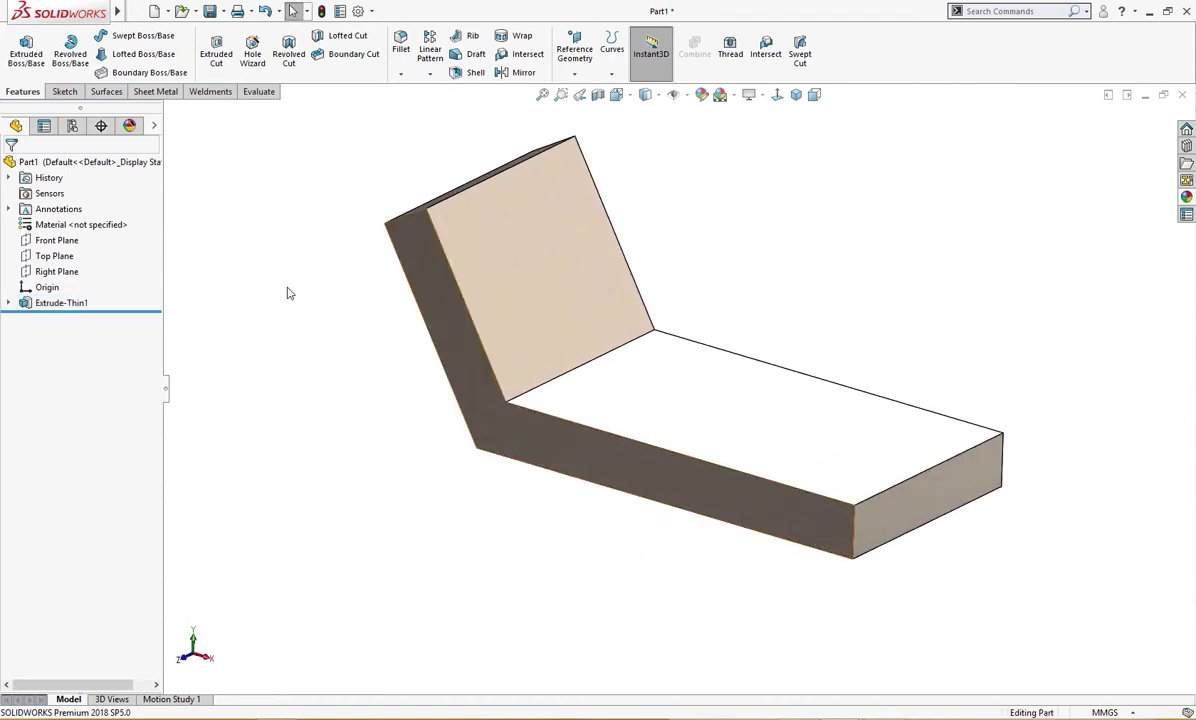
Step: Round the free end of the horizontal leg with a full round fillet across its two side faces and end face
left_click(400, 45)
left_click(107, 236)
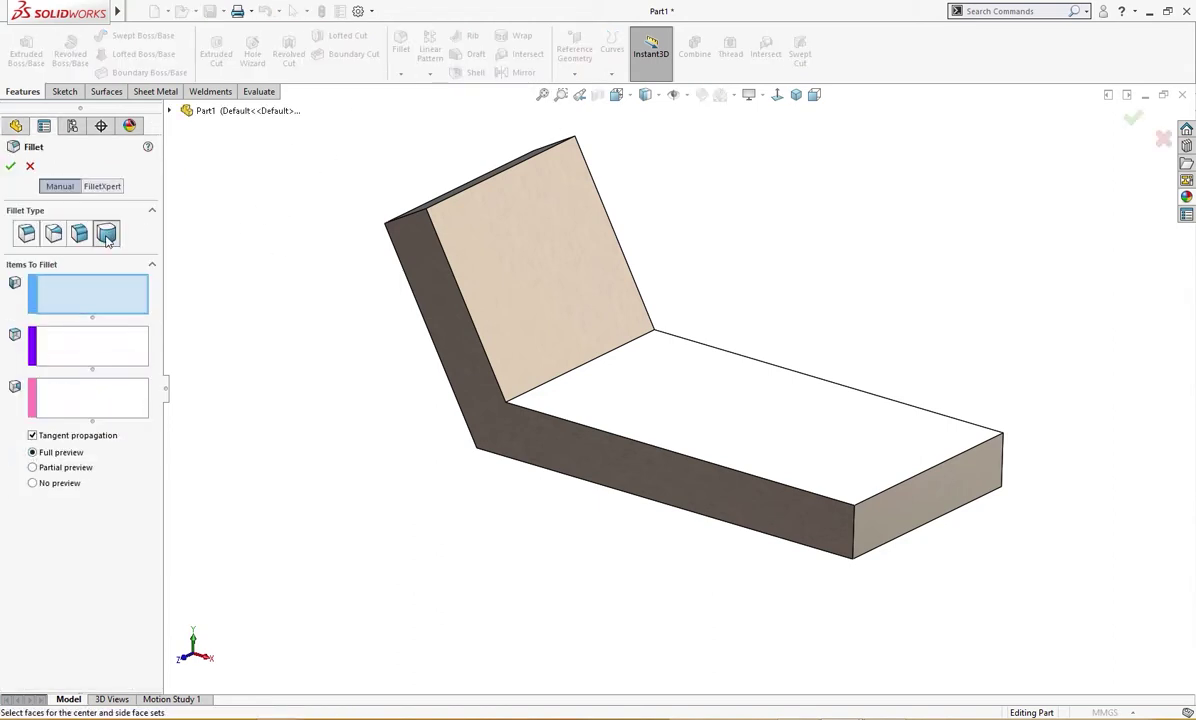
left_click(815, 521)
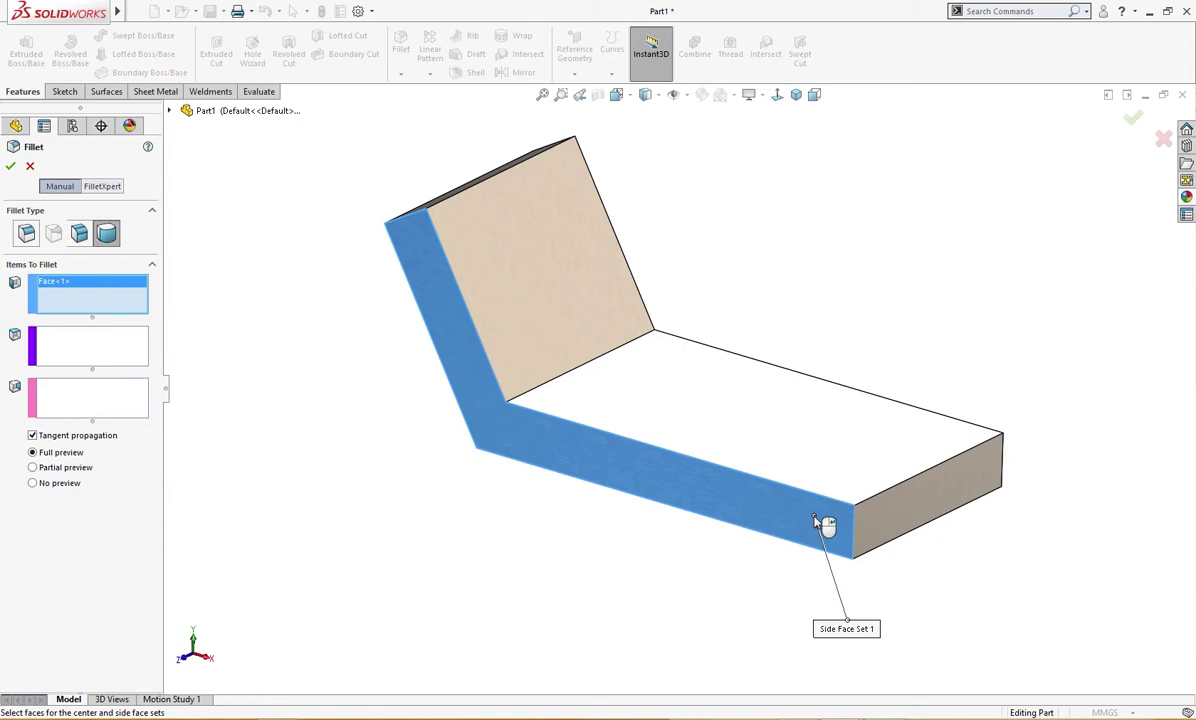
right_click(815, 521)
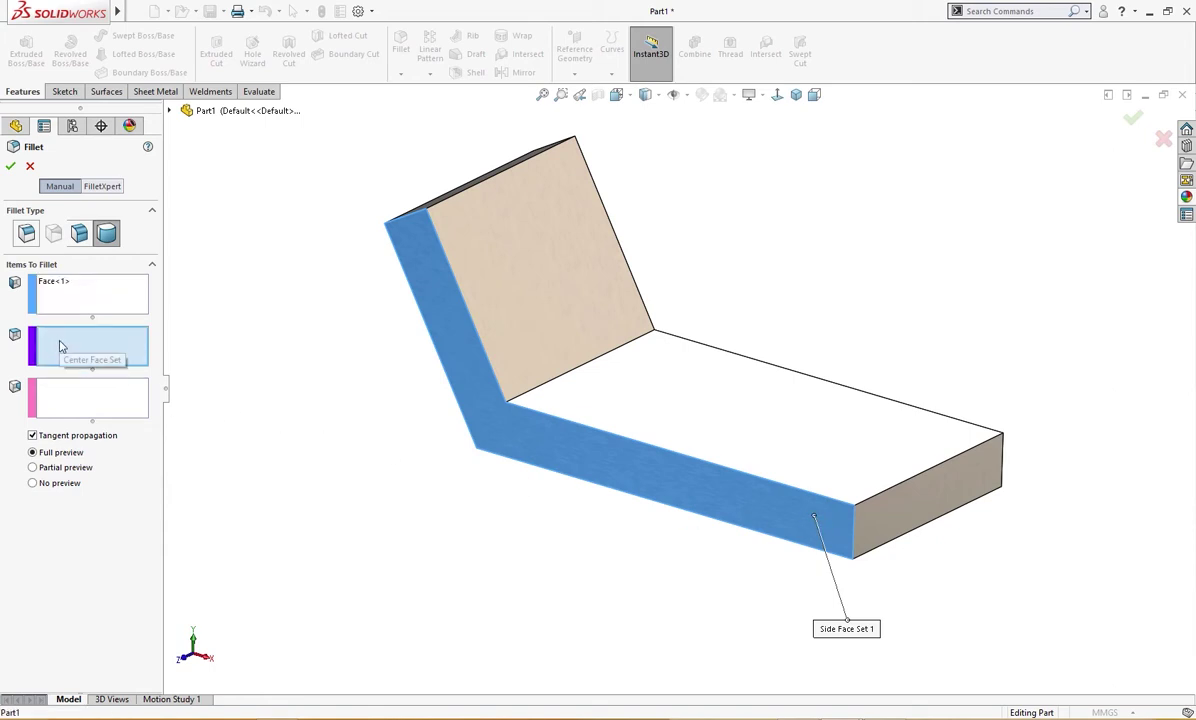
left_click(908, 527)
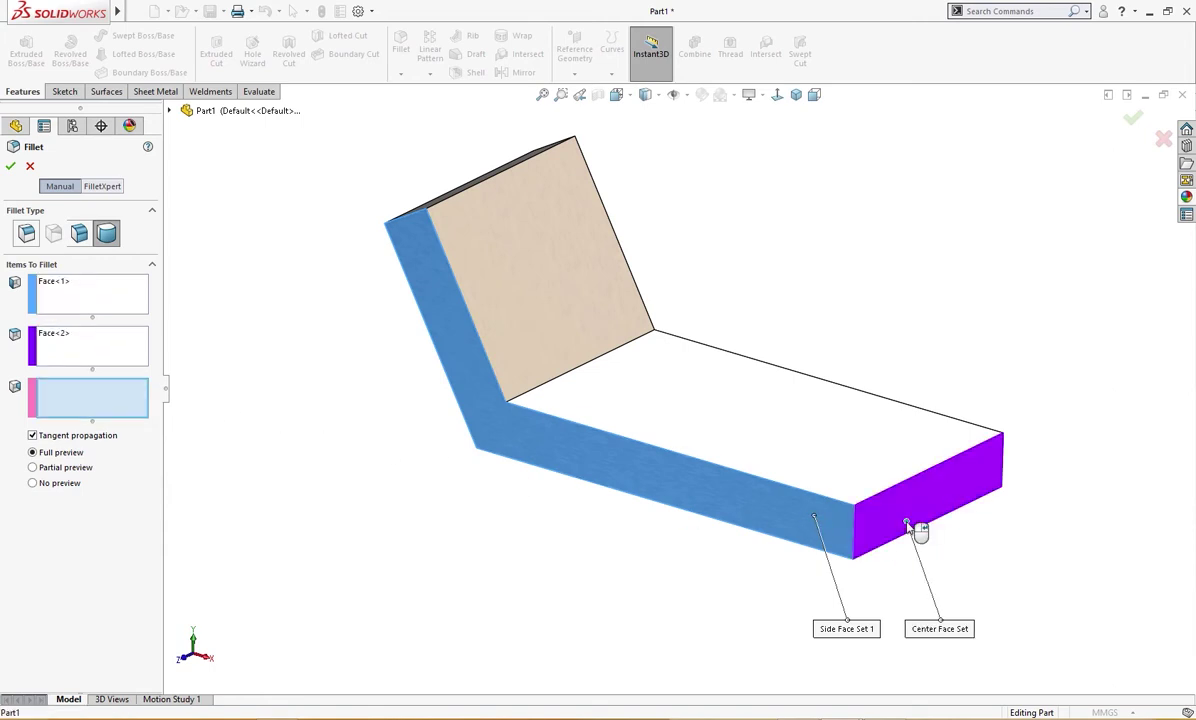
middle_click_drag(921, 529, 728, 476)
left_click(728, 476)
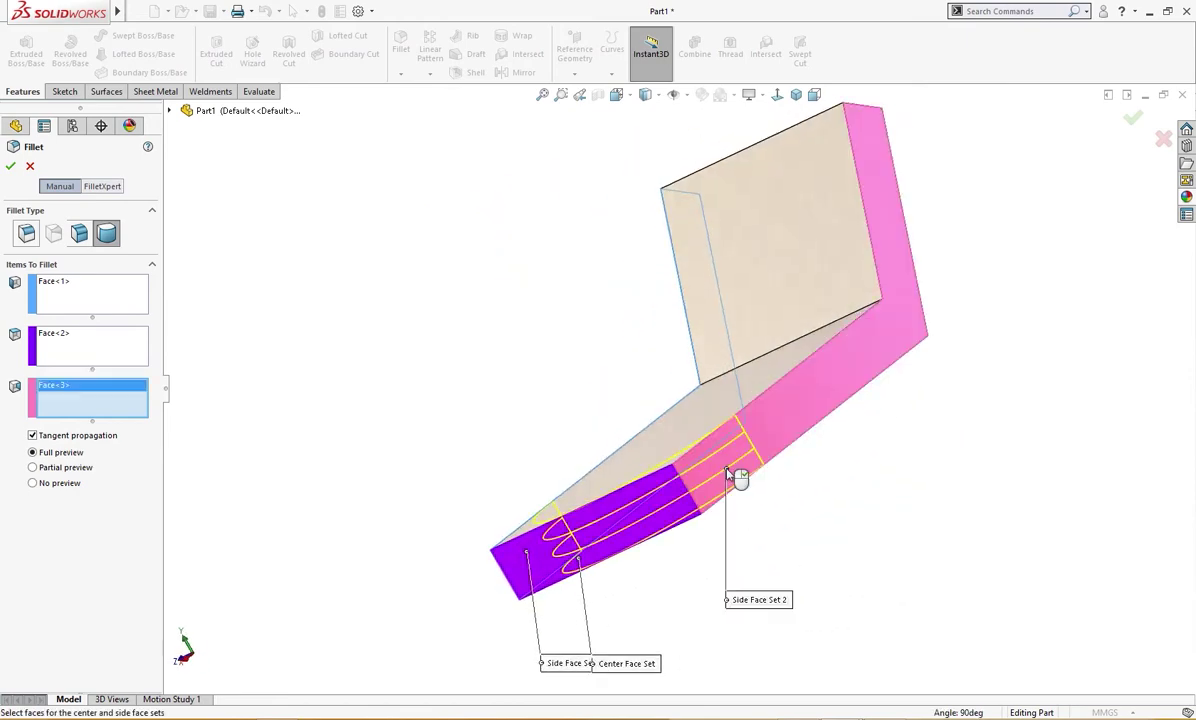
middle_click_drag(745, 566, 888, 566)
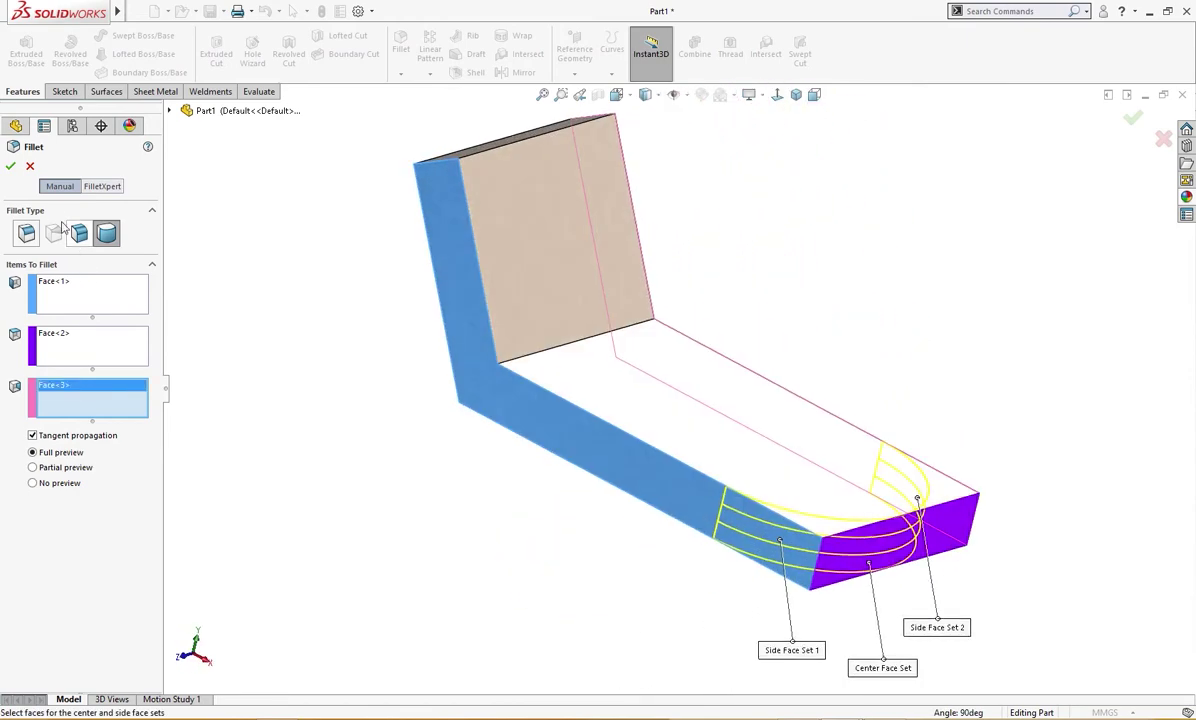
left_click(11, 167)
mouse_move(307, 408)
middle_mouse_down()
mouse_move(339, 480)
mouse_move(280, 427)
mouse_move(295, 413)
middle_mouse_up()
key("Escape")
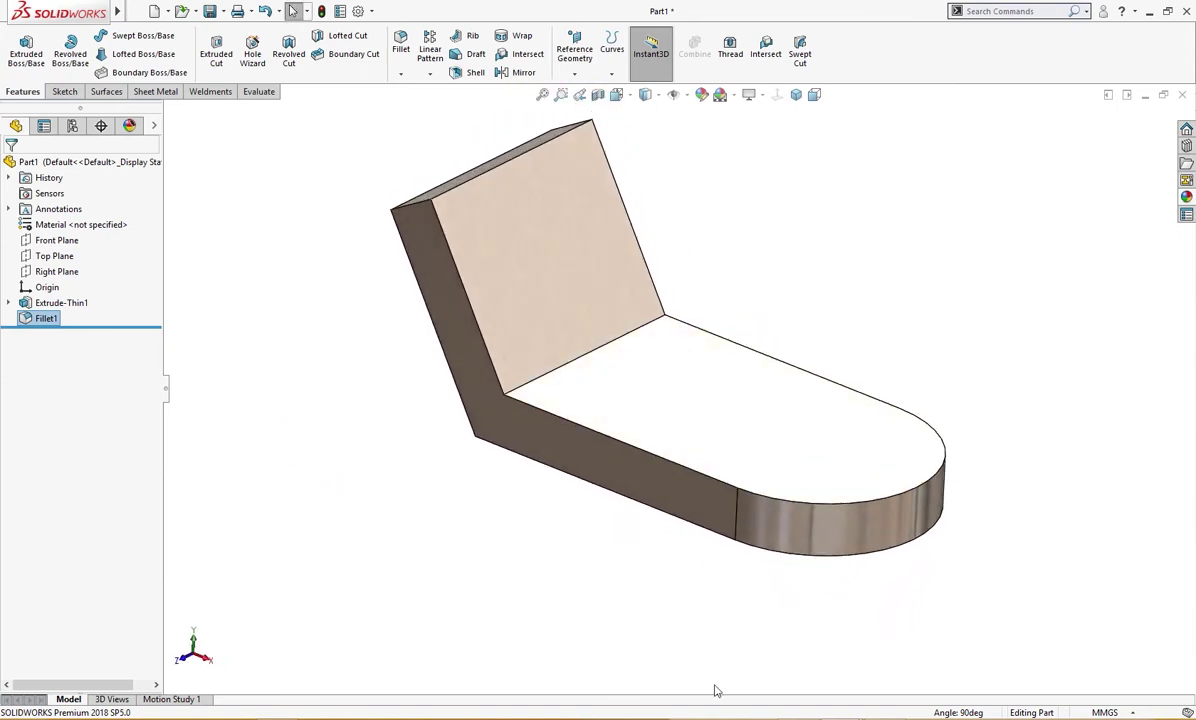
Step: Consult the reference drawing and sketch a straight slot on the horizontal leg's upper face, about 38 mm between centres and 13 mm wide
left_click(796, 717)
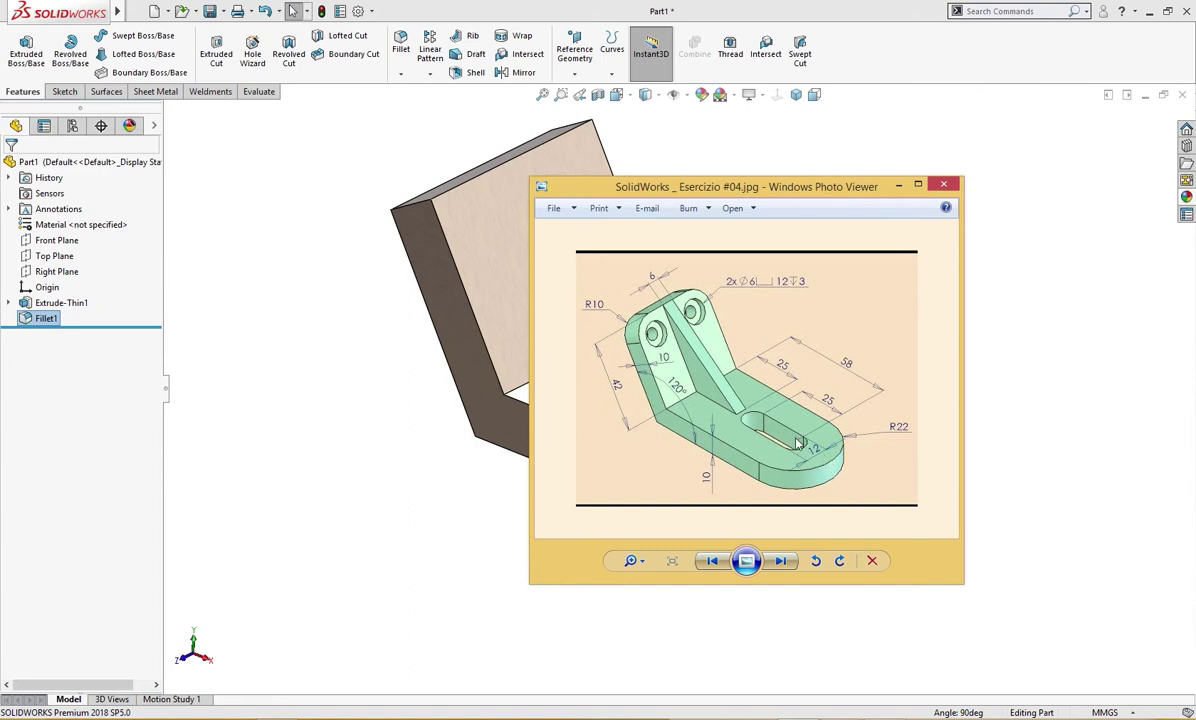
left_click(459, 446)
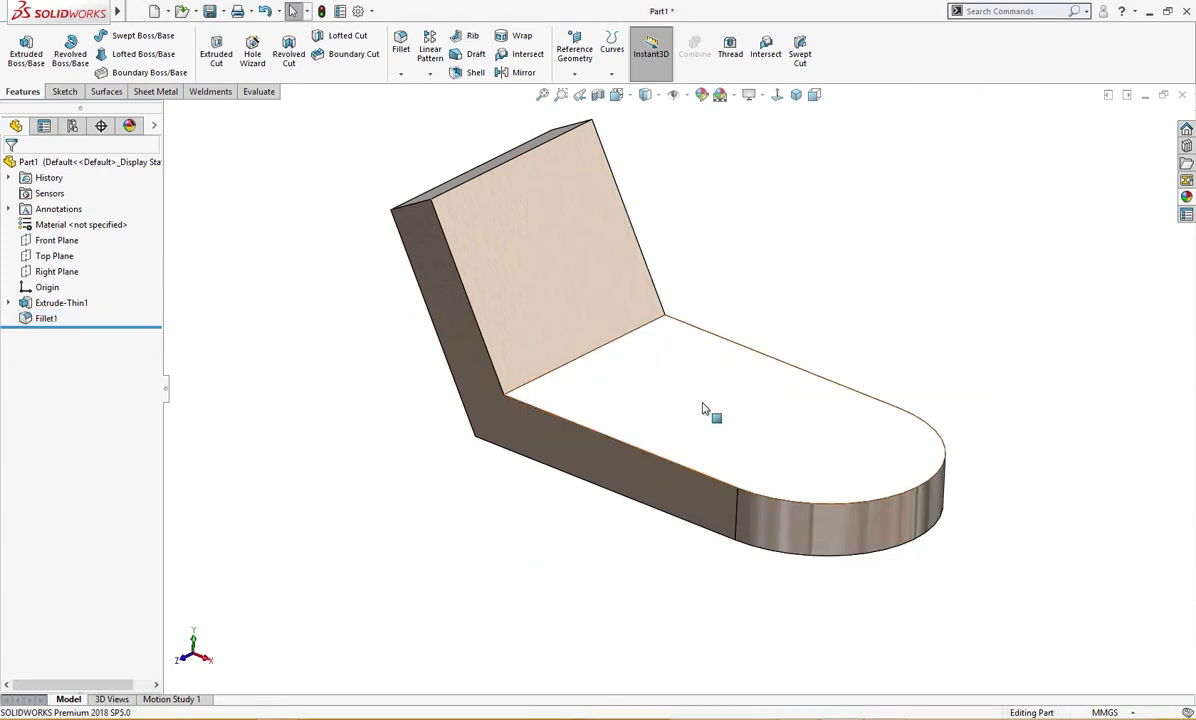
left_click(700, 352)
left_click(765, 360)
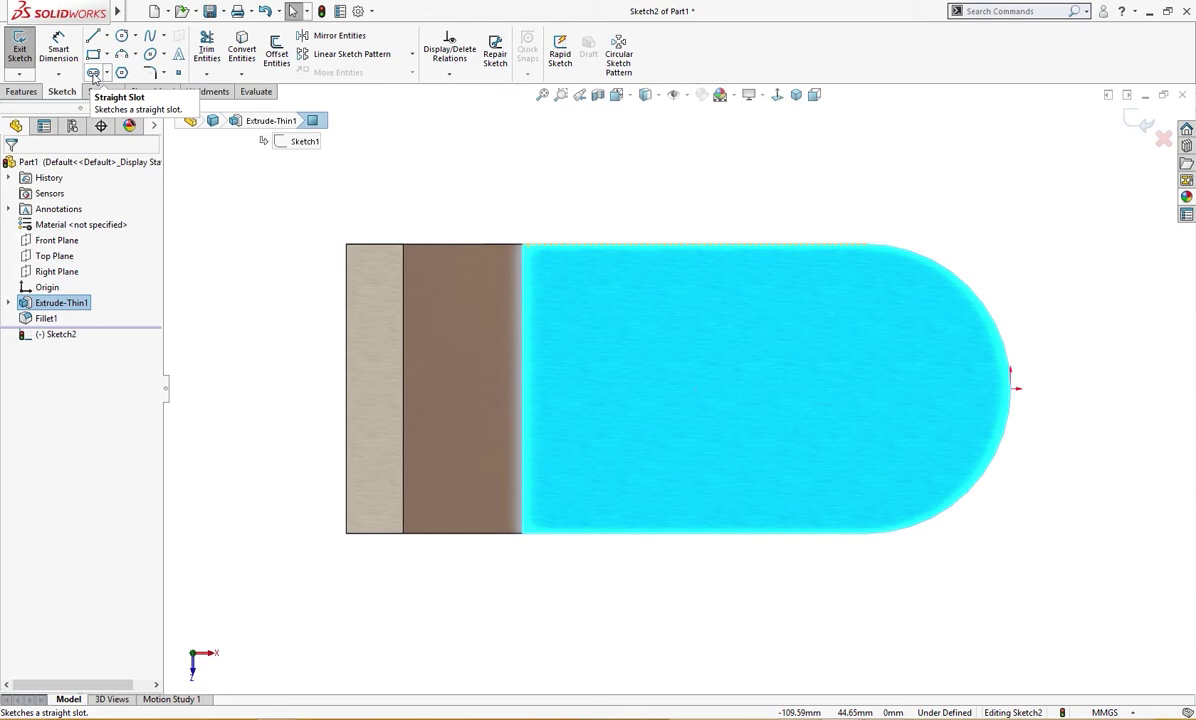
left_click(93, 74)
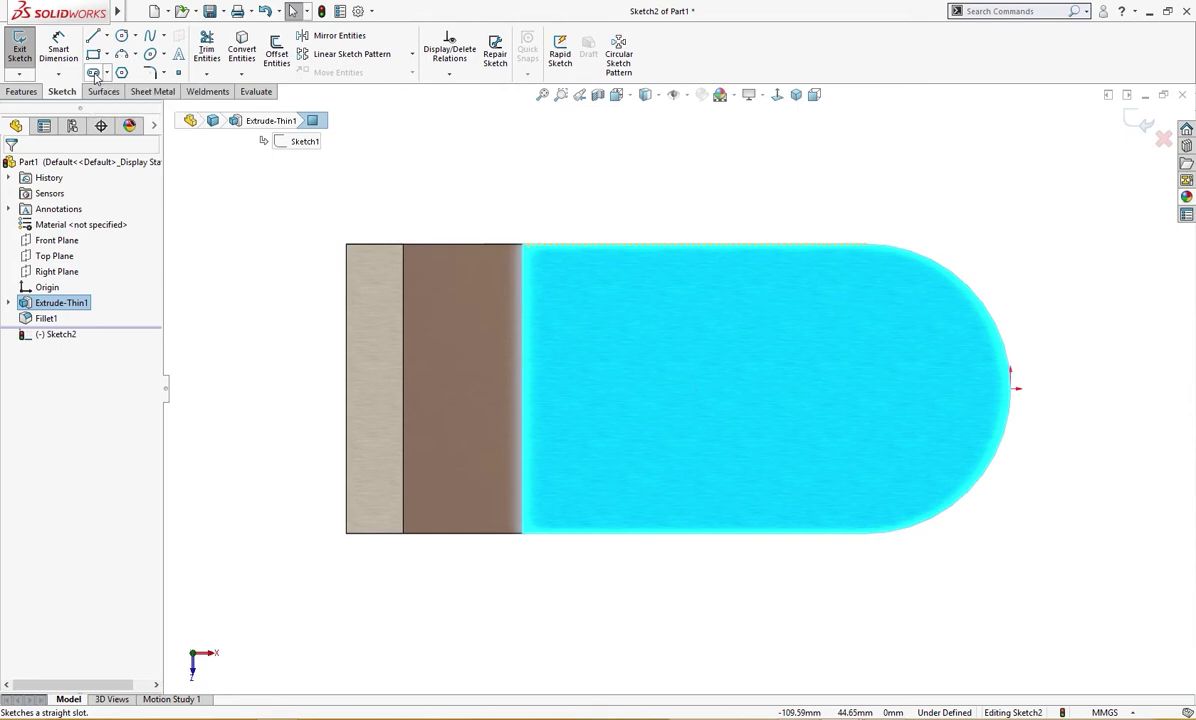
left_click(679, 389)
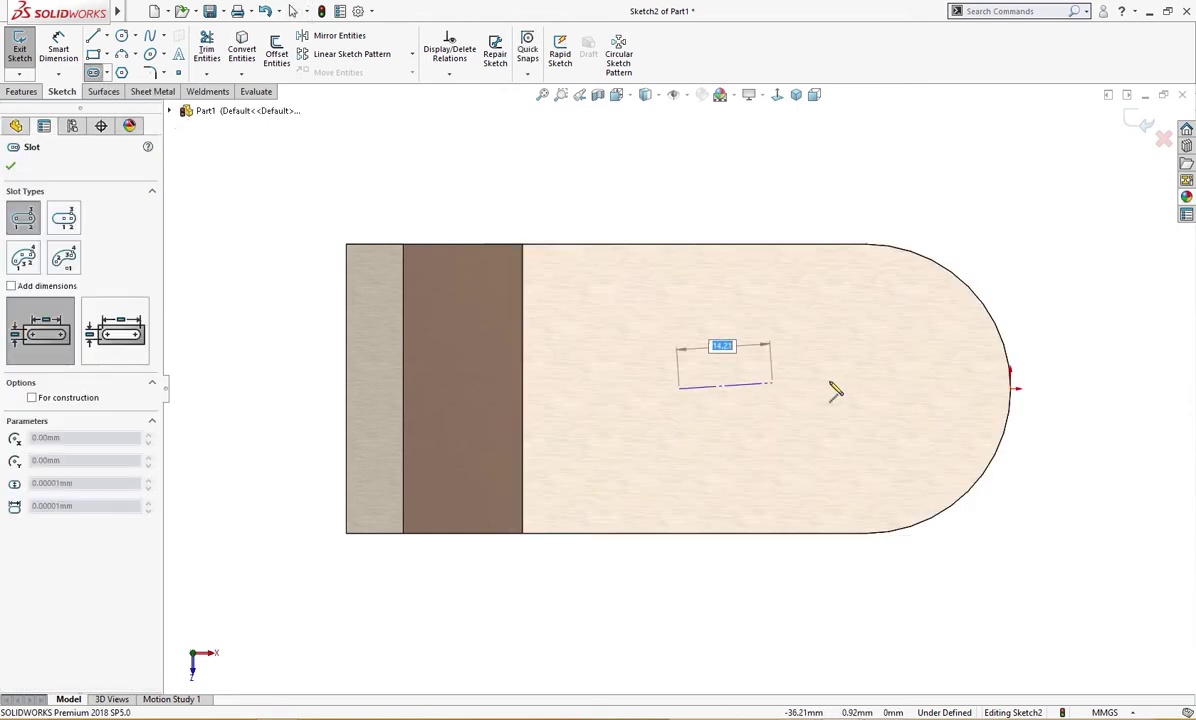
left_click(930, 390)
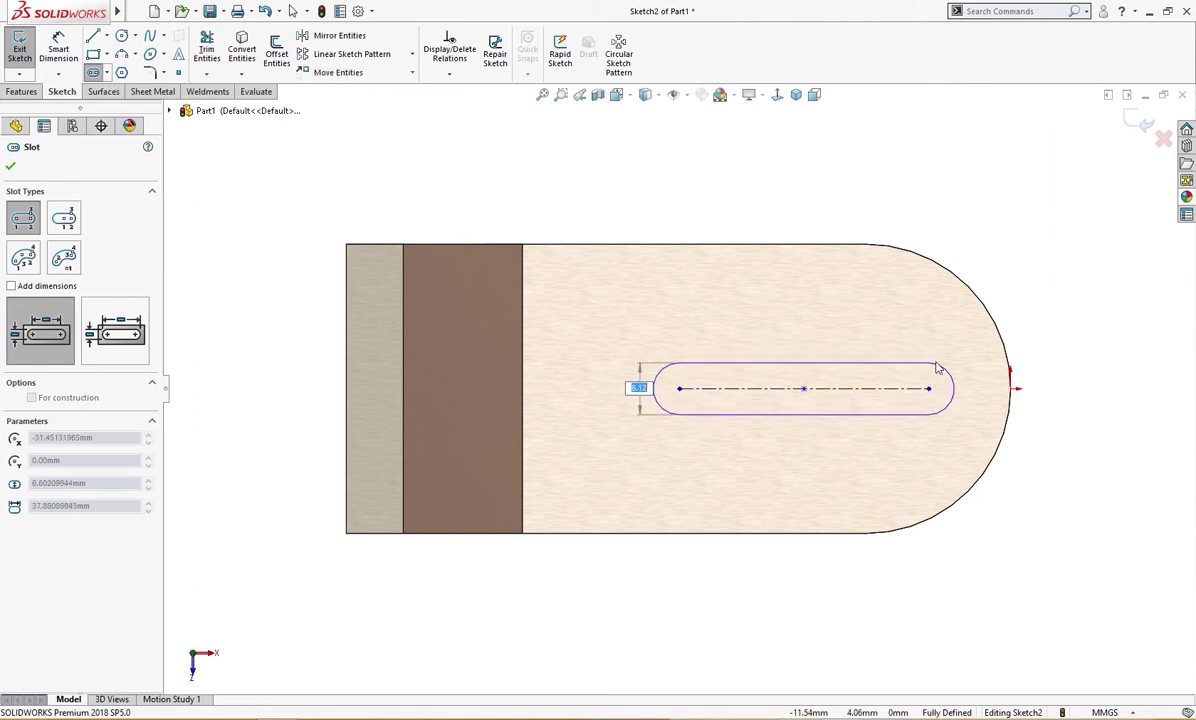
left_click(938, 346)
key("Escape")
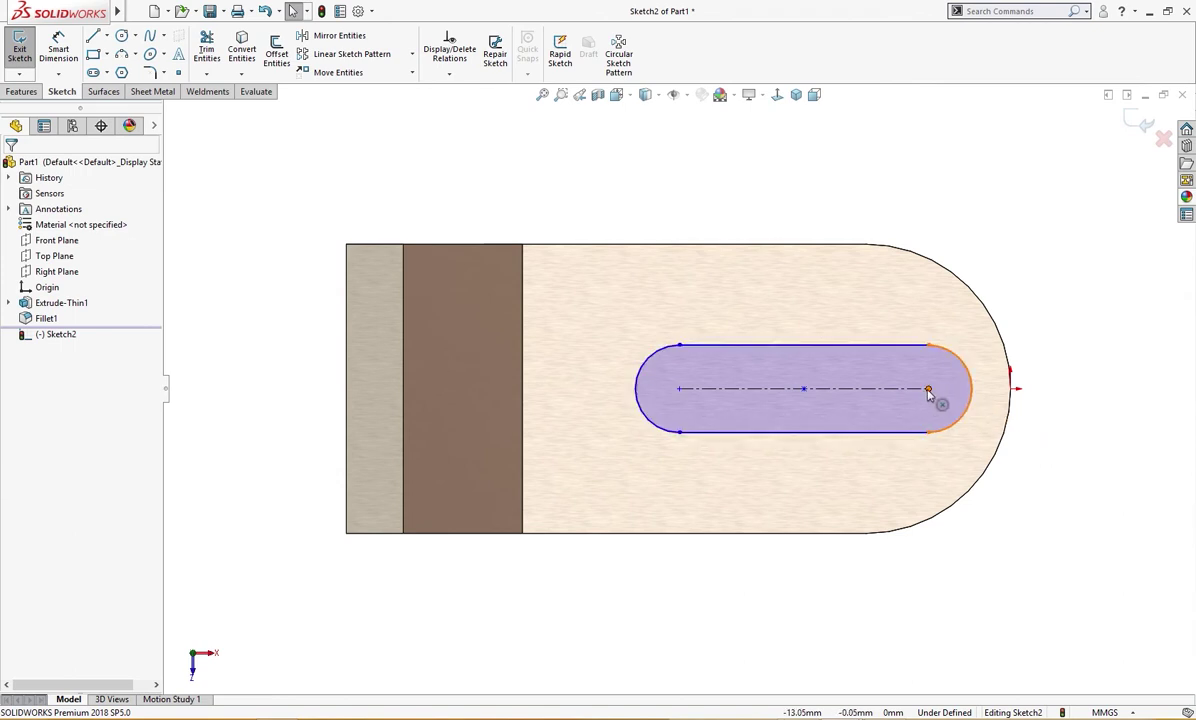
Step: Make the slot's outer arc centre concentric with the rounded end edge of the leg
left_click(968, 367)
left_click(1004, 342, "ctrl")
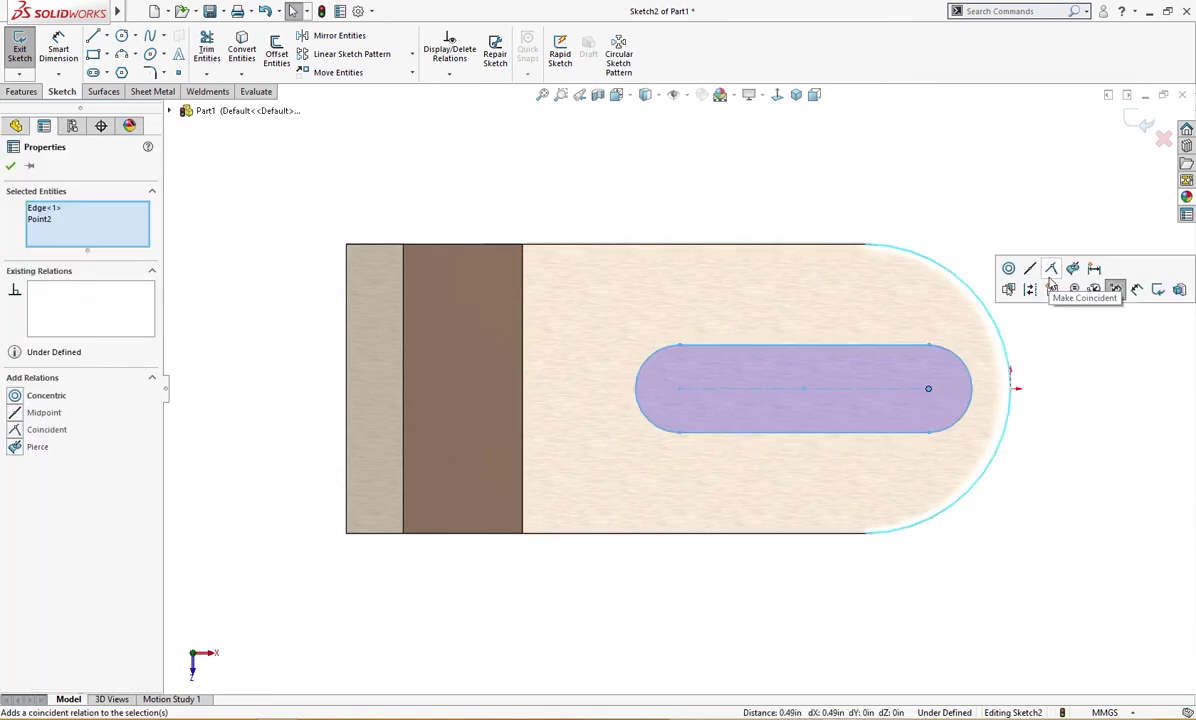
left_click(1030, 270)
left_click(1050, 458)
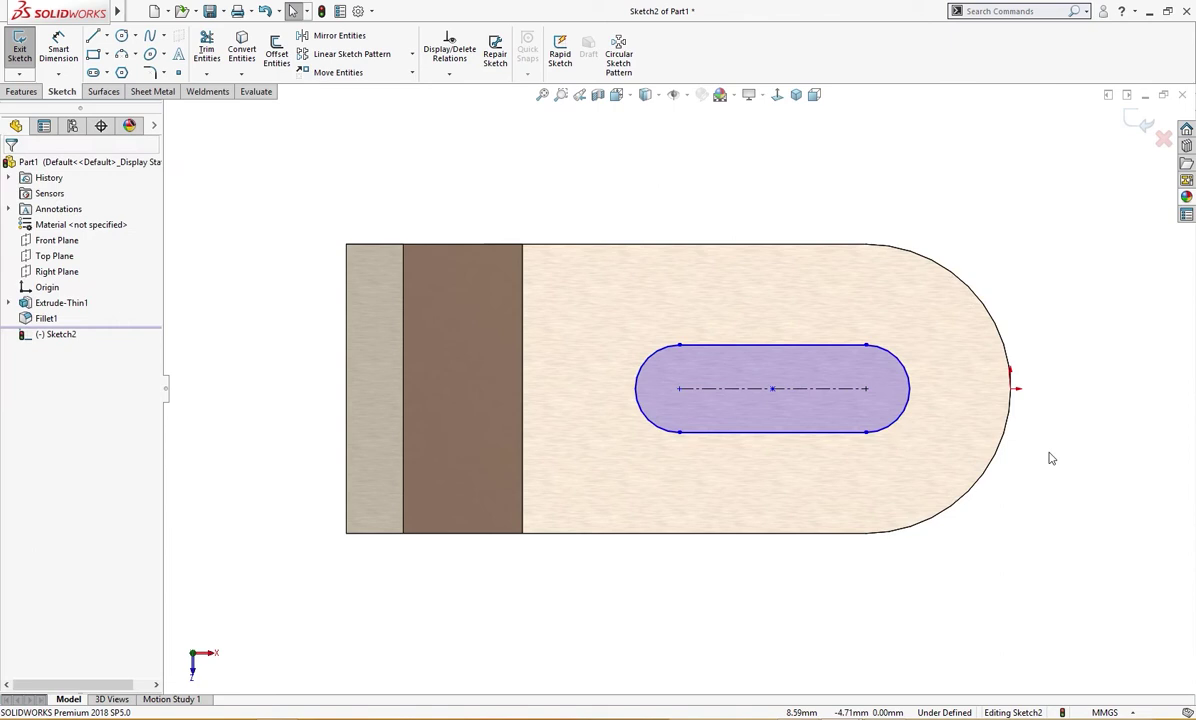
Step: Dimension the radius of the slot's outer arc as 6 mm
right_click_drag(1050, 526, 1051, 434)
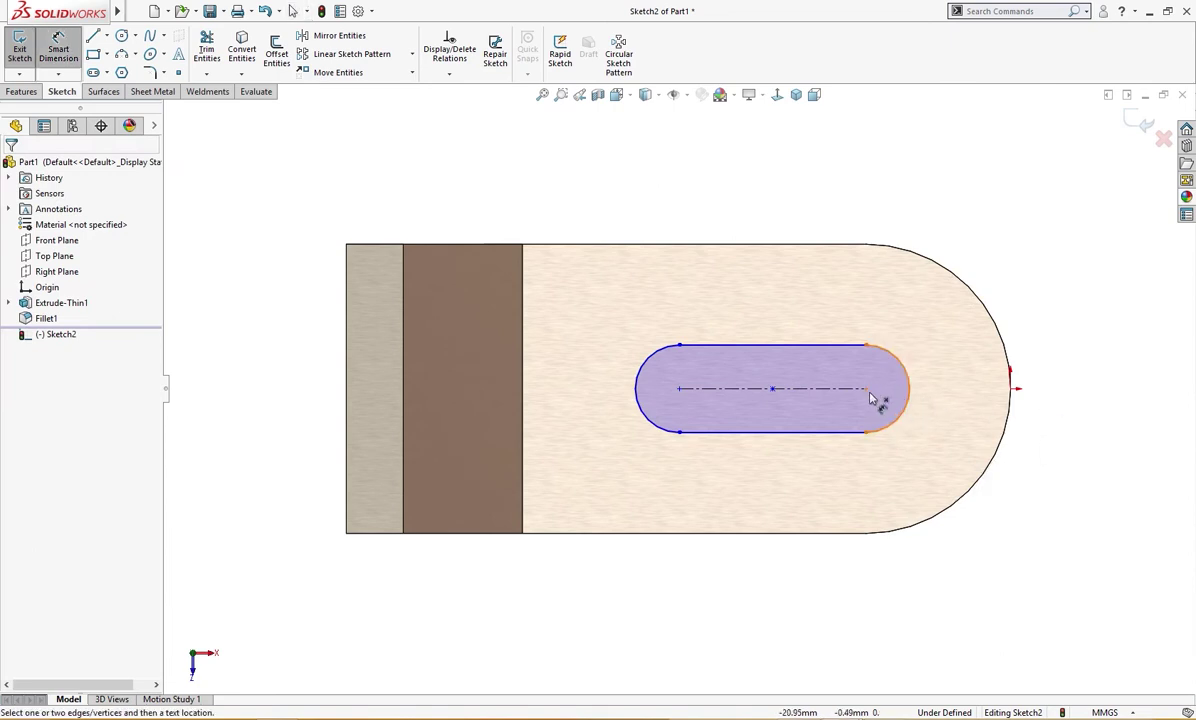
left_click(890, 440)
left_click(945, 462)
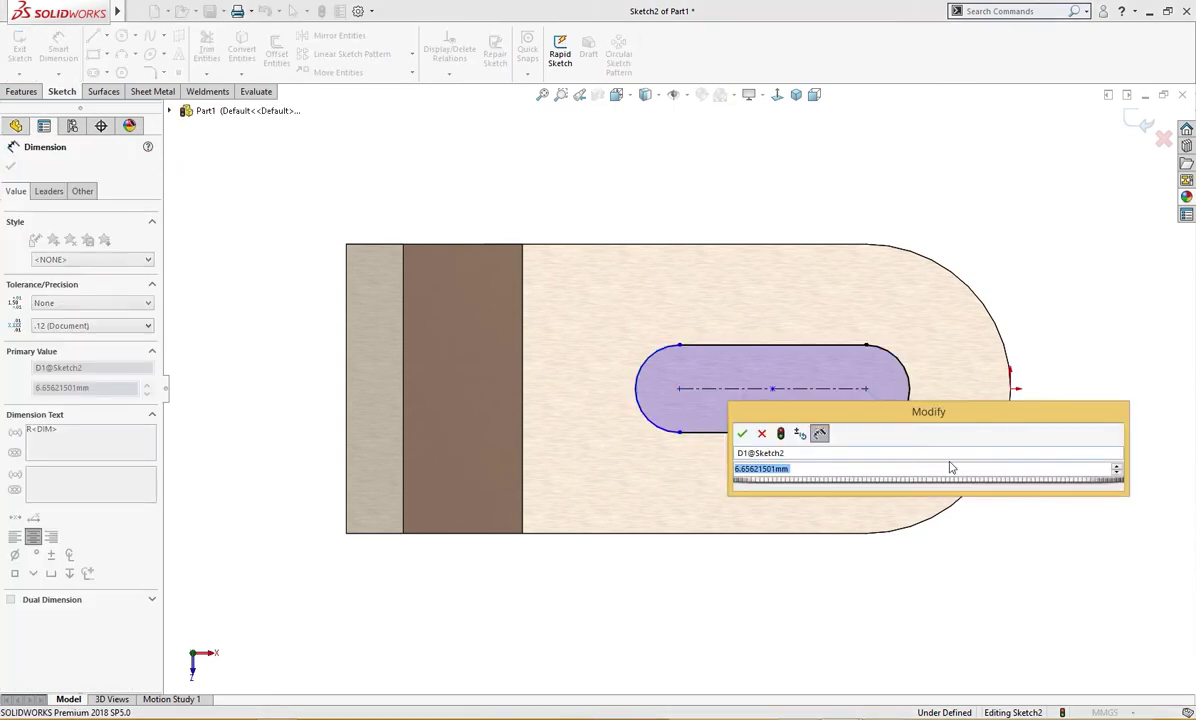
type("6")
key("Return")
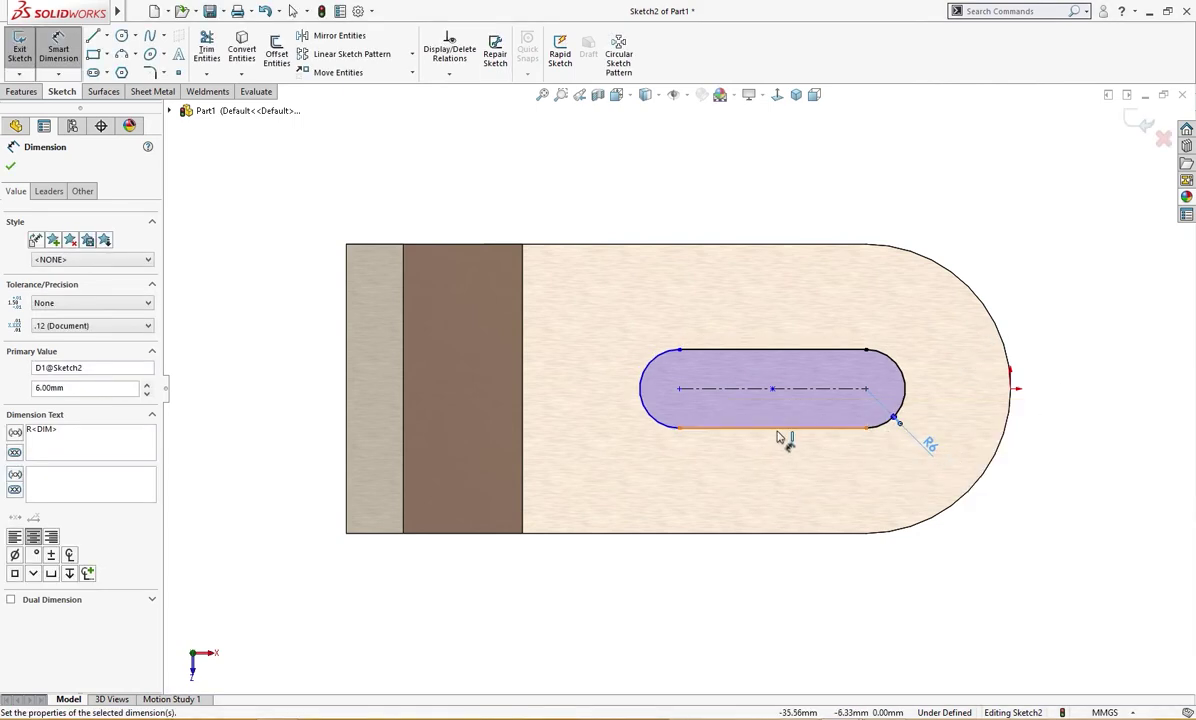
Step: Dimension the slot's straight length as 25 mm and check it against the reference drawing
left_click(785, 388)
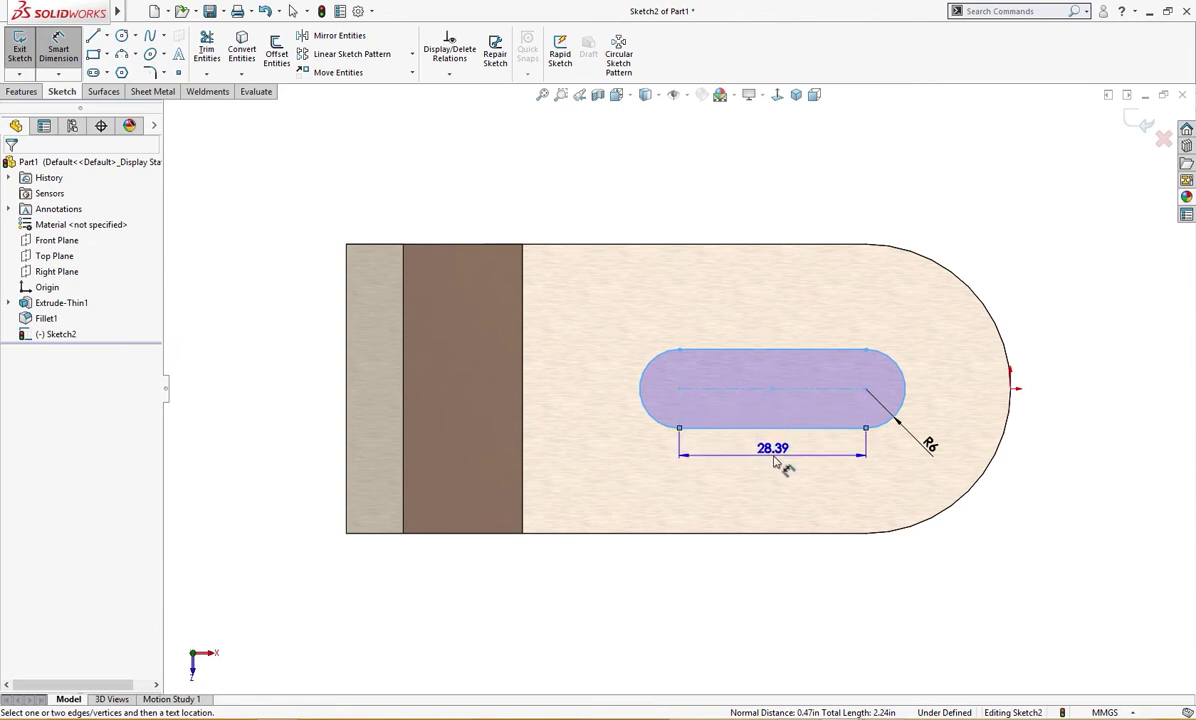
left_click(793, 456)
type("25")
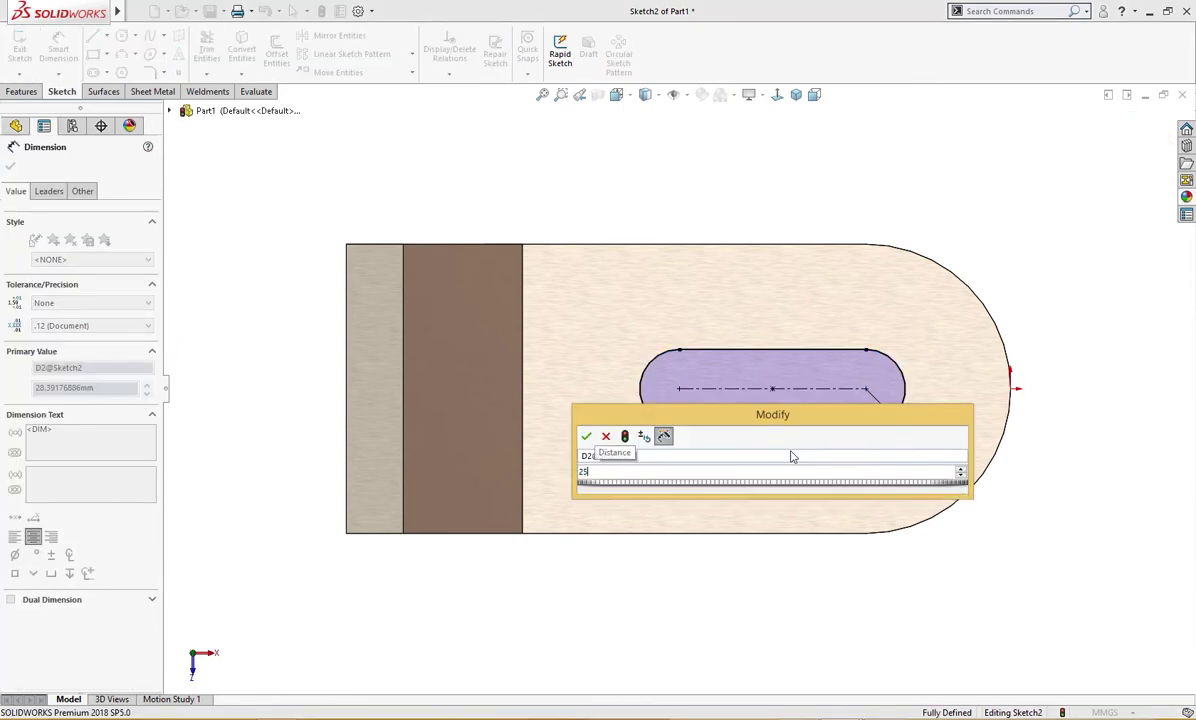
key("Return")
left_click(866, 481)
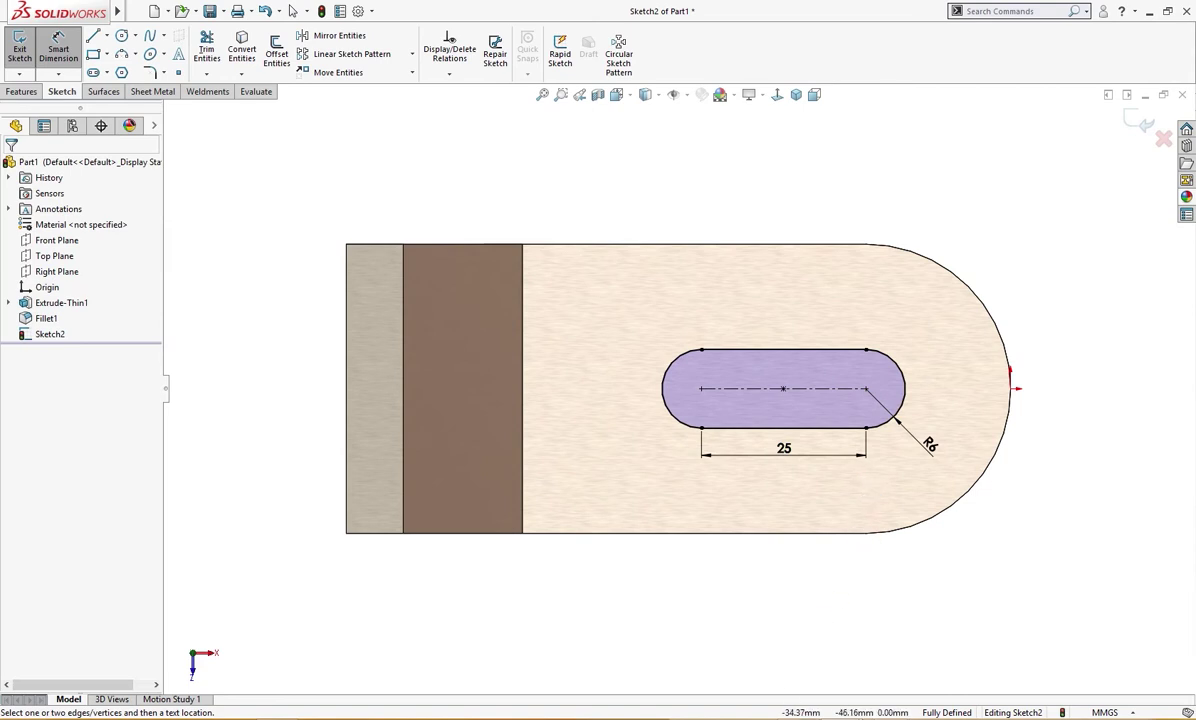
left_click(782, 717)
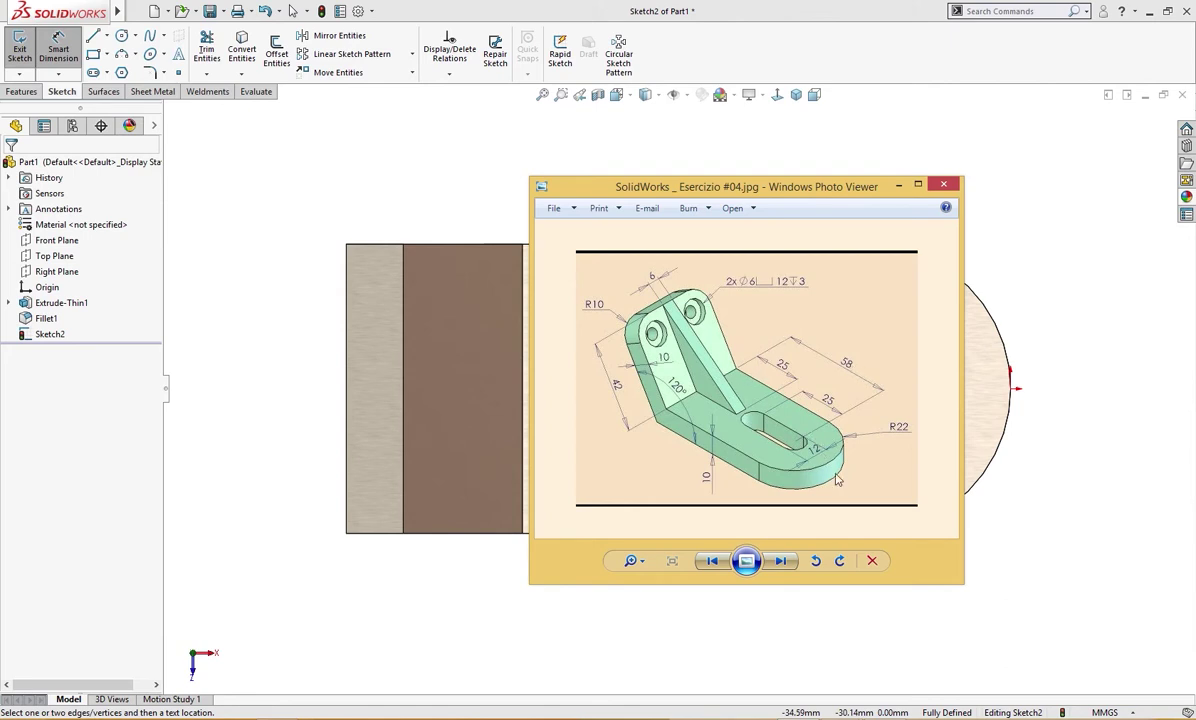
Step: Add a driven dimension between the inner bend edge and the centre of the slot's outer arc
left_click(898, 185)
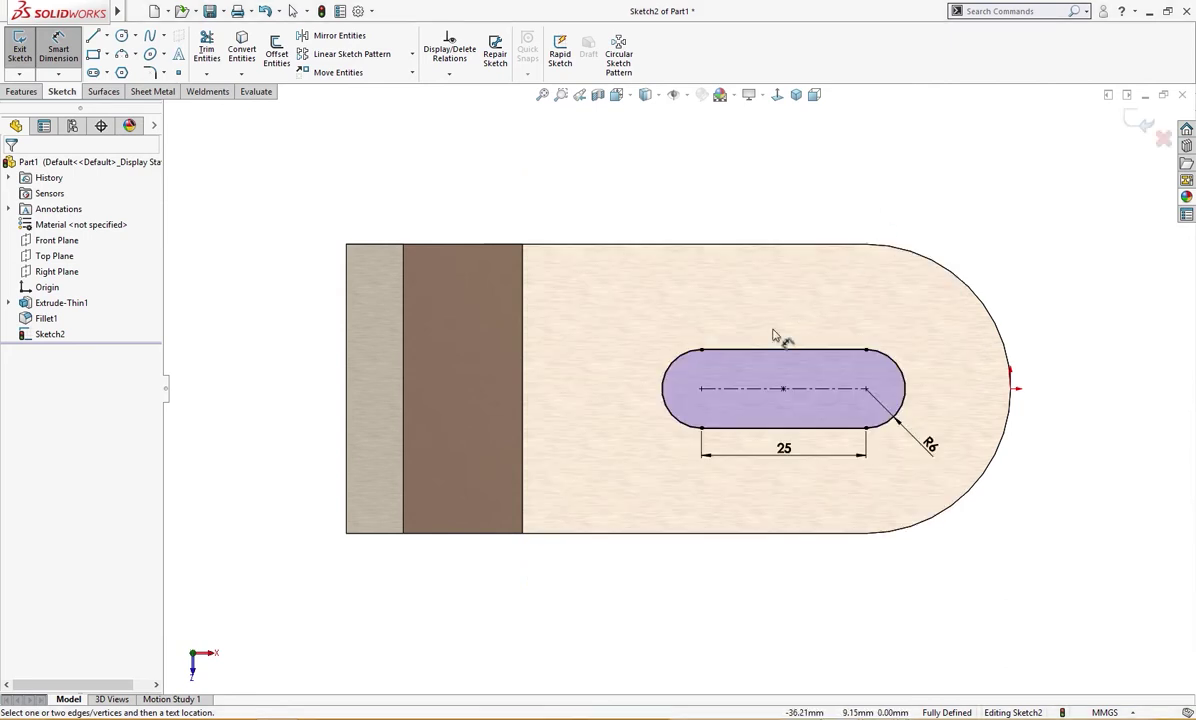
left_click(527, 262)
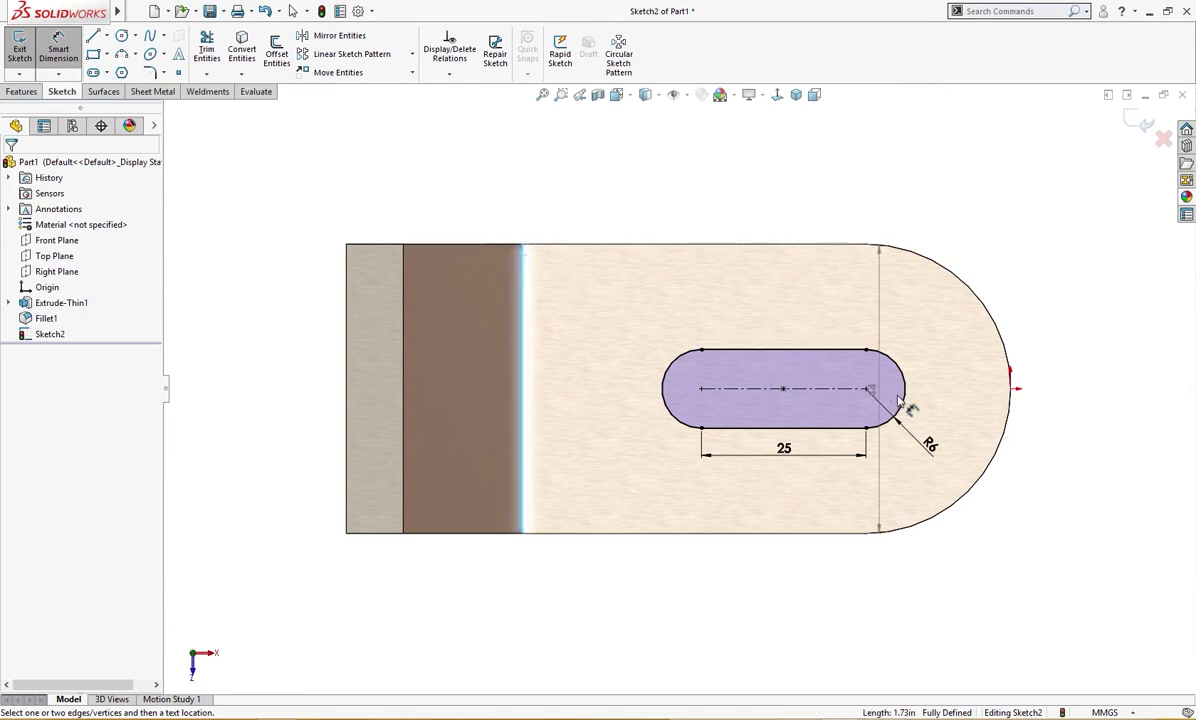
left_click(866, 389)
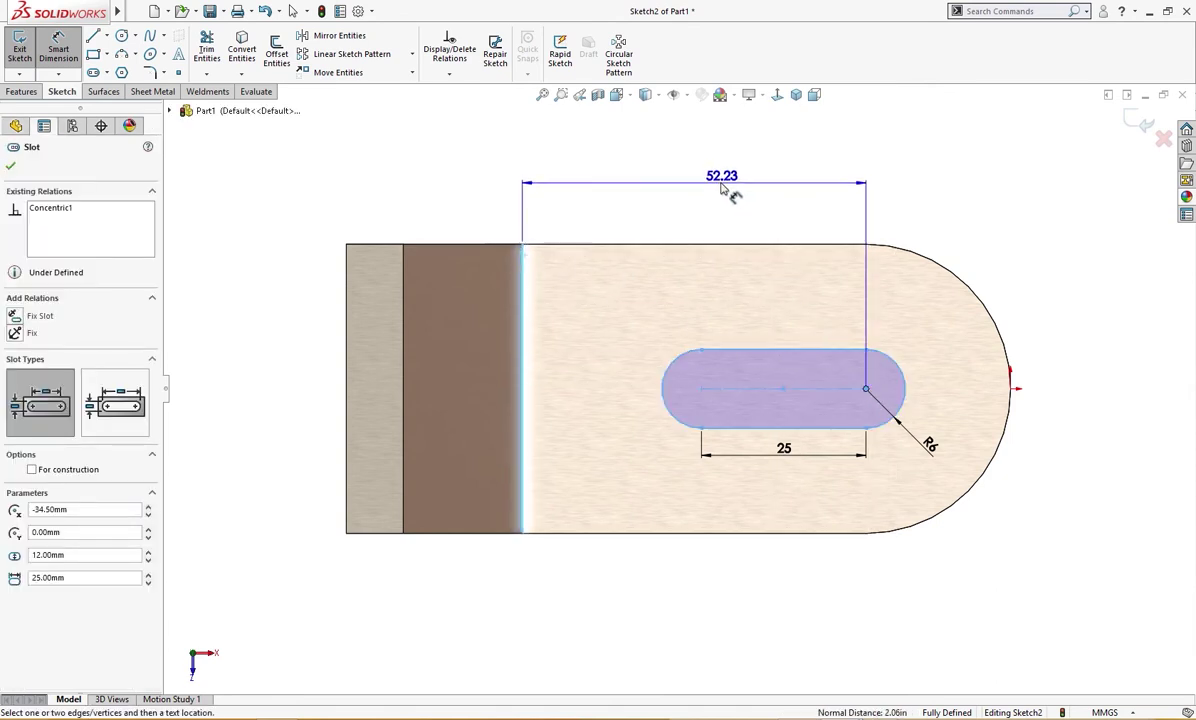
left_click(722, 187)
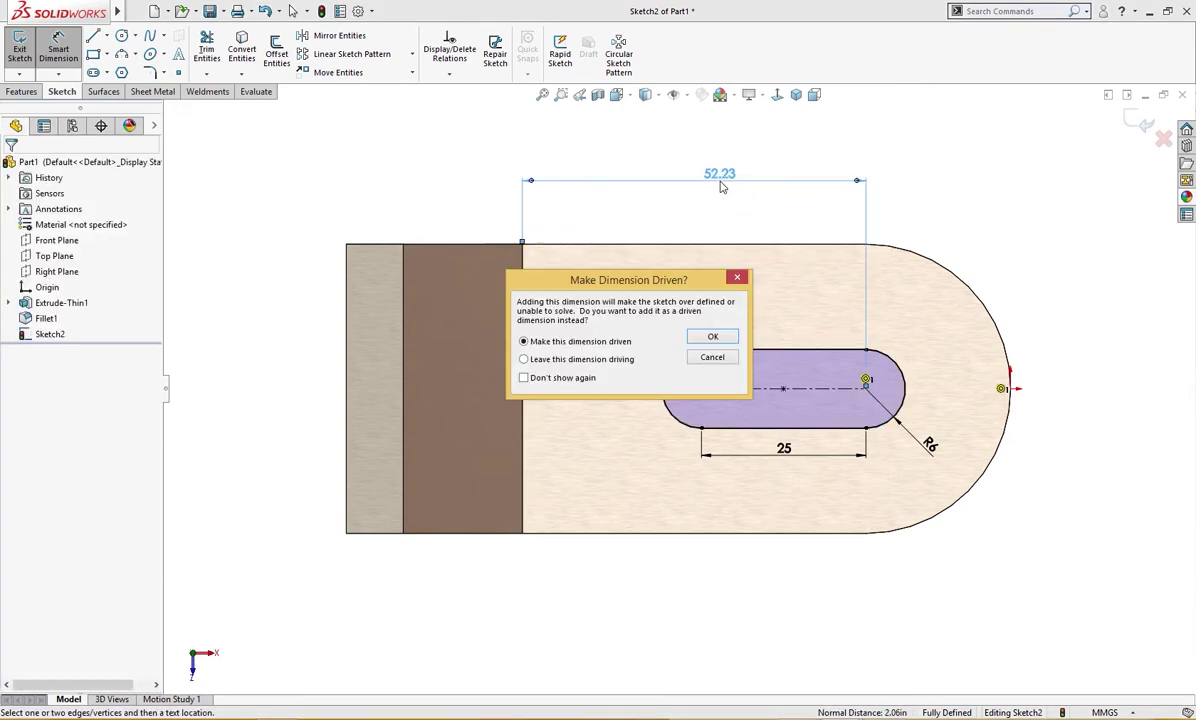
left_click(711, 338)
middle_click_drag(707, 340, 697, 188)
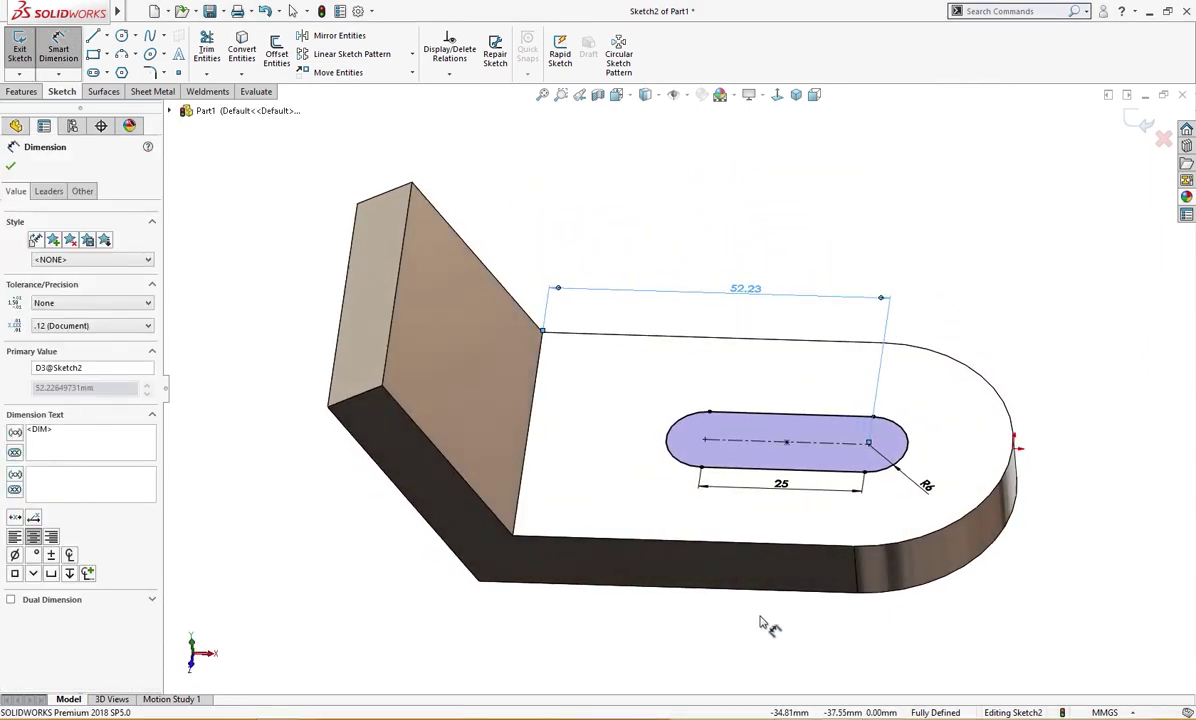
key("Escape")
middle_click_drag(745, 618, 620, 505)
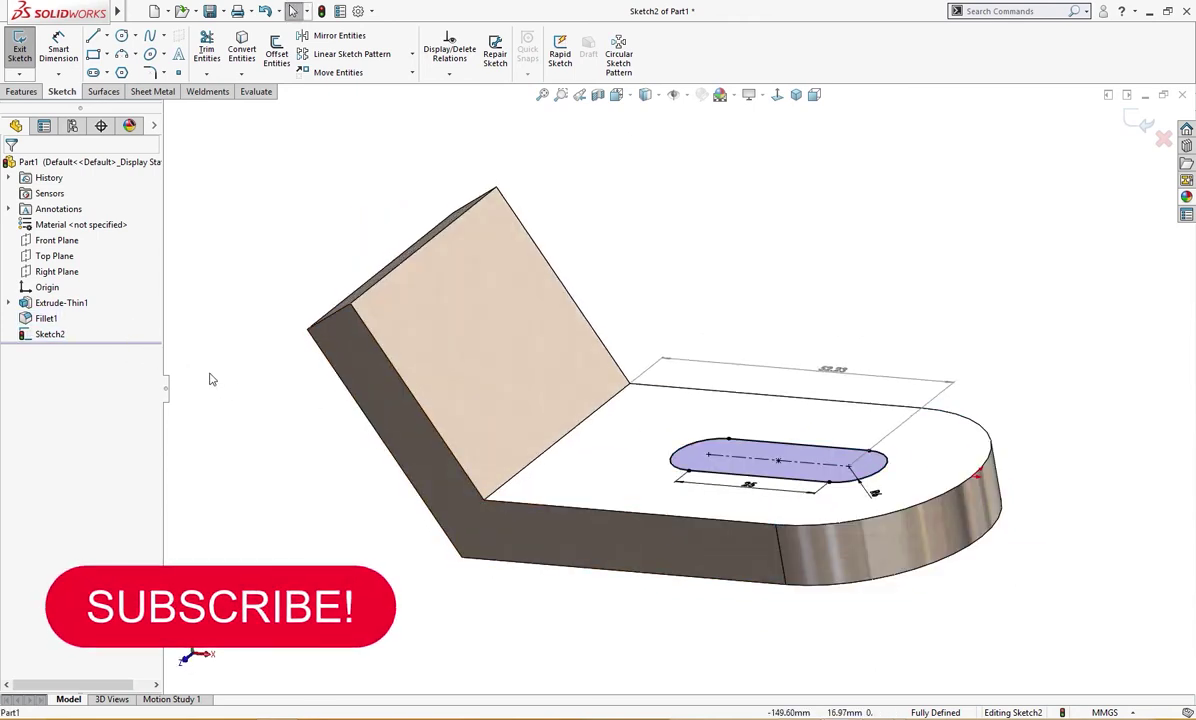
Step: Close the slot sketch, roll back to the thin extrusion, reverse its thin-wall direction to the outside of the bend, and roll the history forward
left_click(1137, 120)
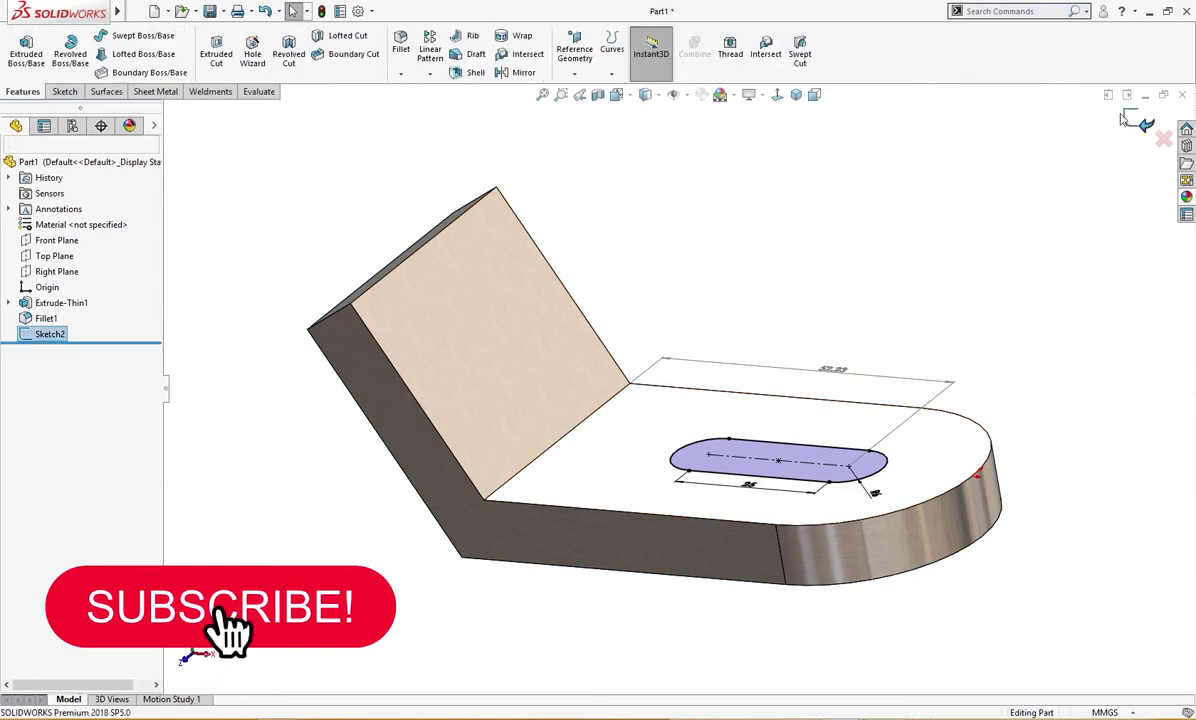
left_click_drag(92, 342, 95, 303)
left_click(78, 303)
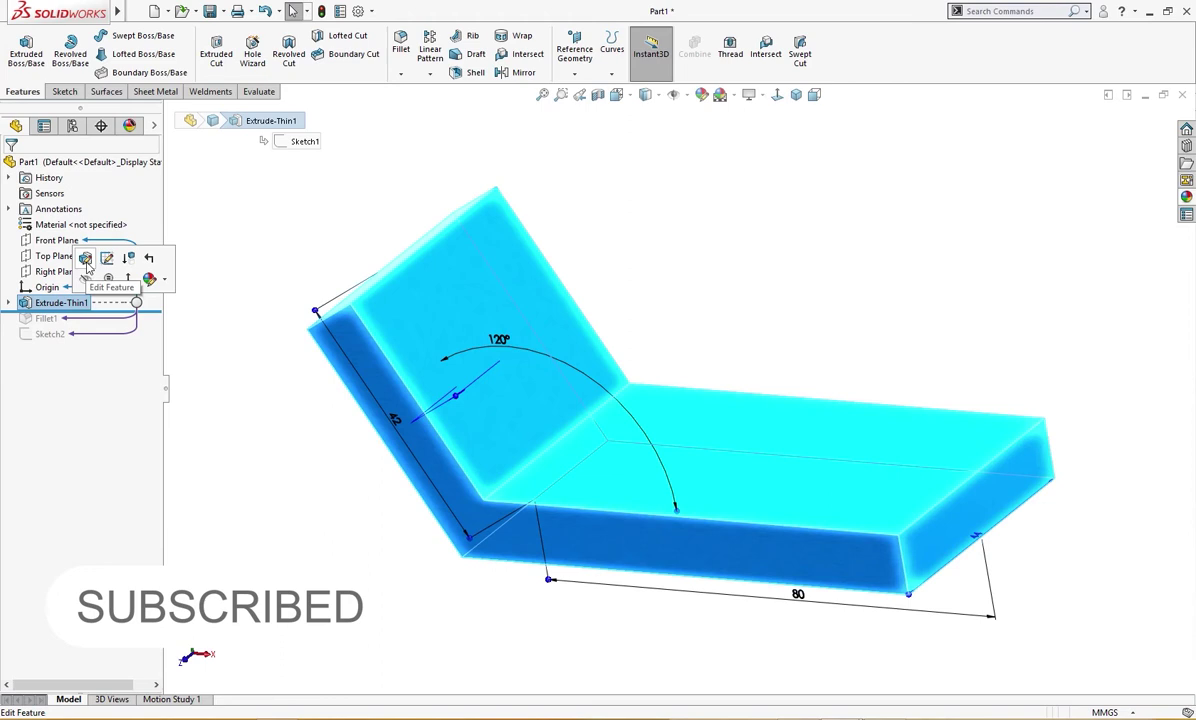
left_click(86, 262)
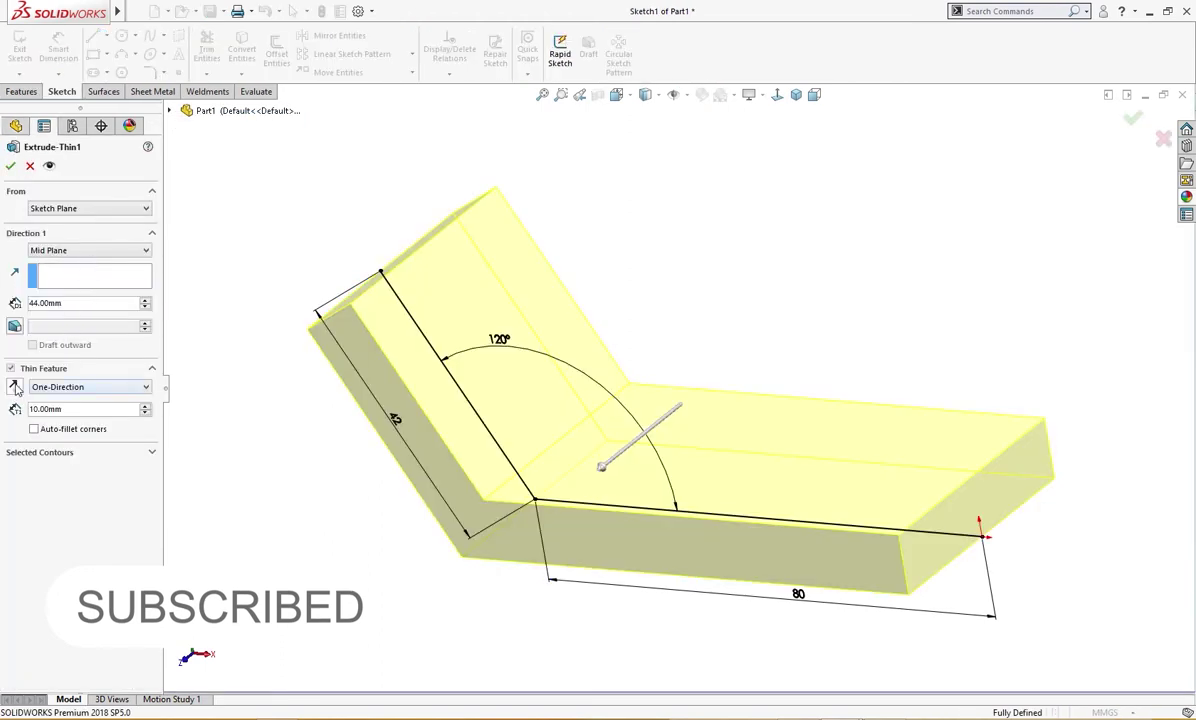
left_click(14, 385)
middle_click_drag(174, 445, 219, 366)
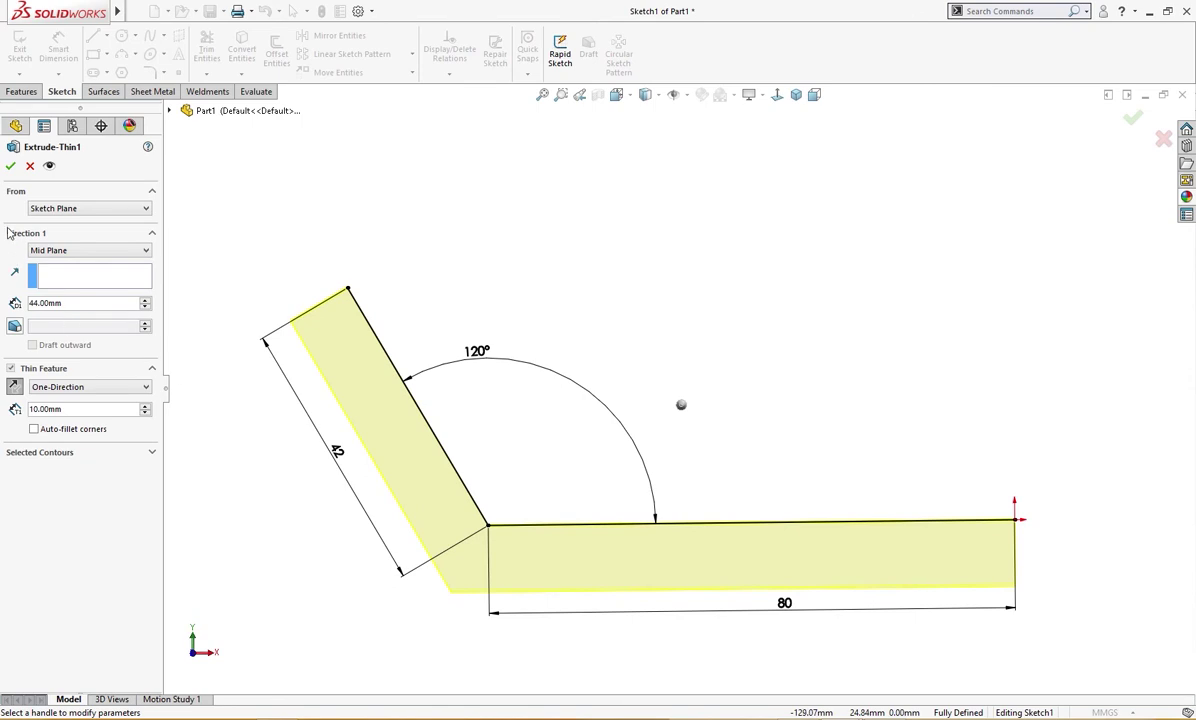
left_click(9, 167)
middle_click_drag(320, 387, 259, 440)
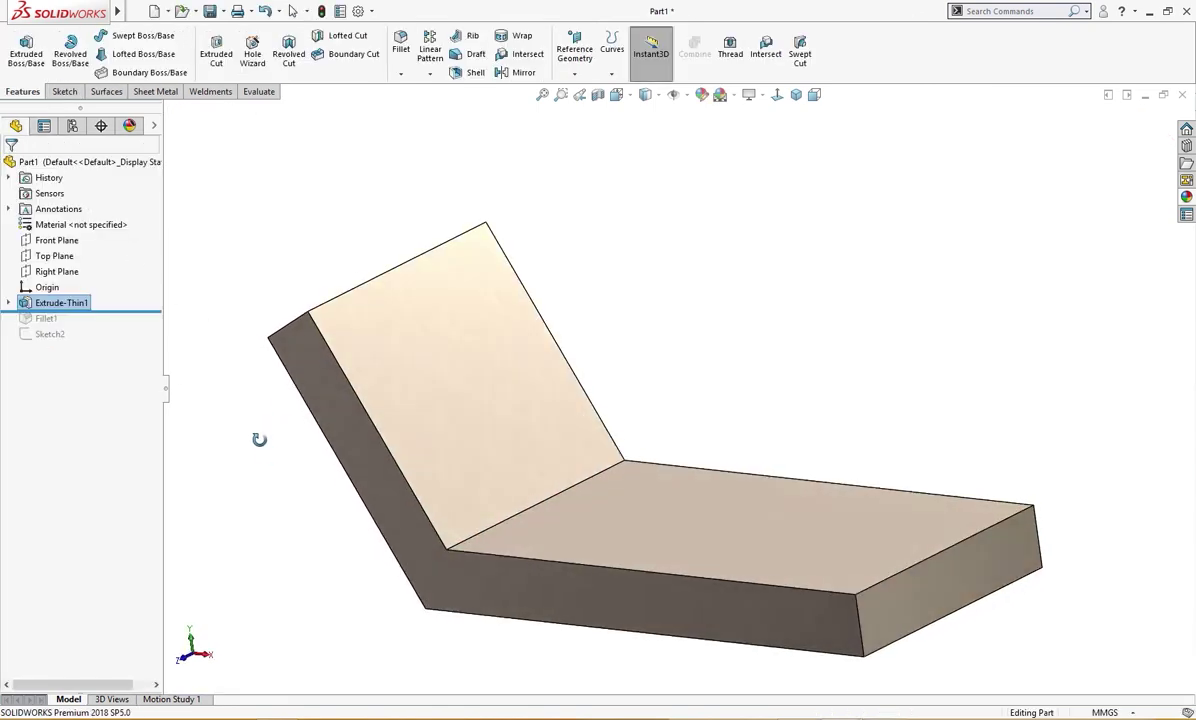
left_click_drag(120, 314, 118, 342)
Step: Reopen the slot sketch to check the driven distance from the bend and shift that dimension slightly
left_click(50, 334)
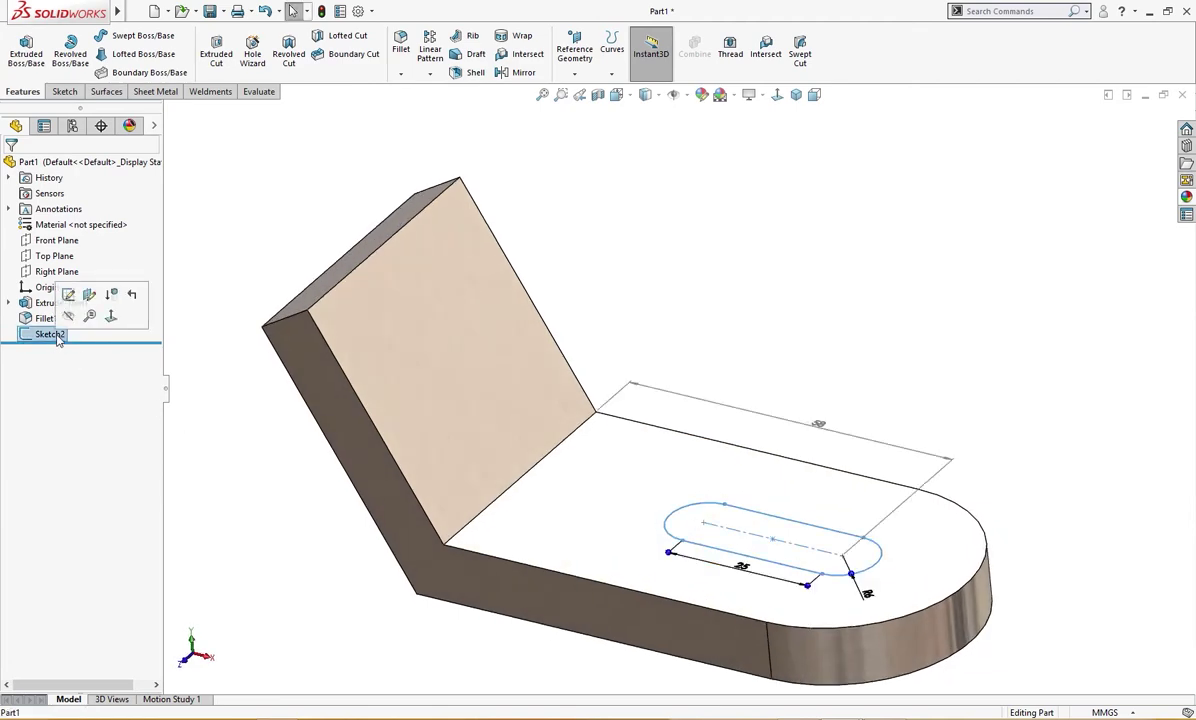
left_click(70, 298)
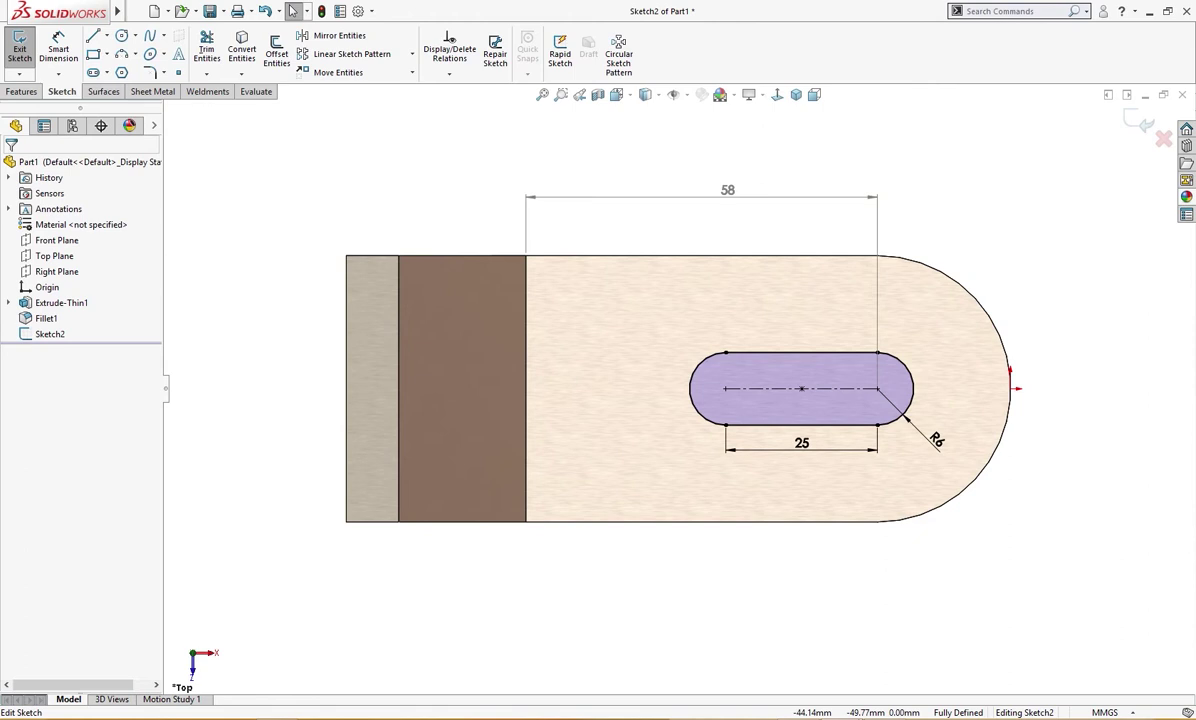
left_click(706, 196)
left_click_drag(706, 196, 703, 201)
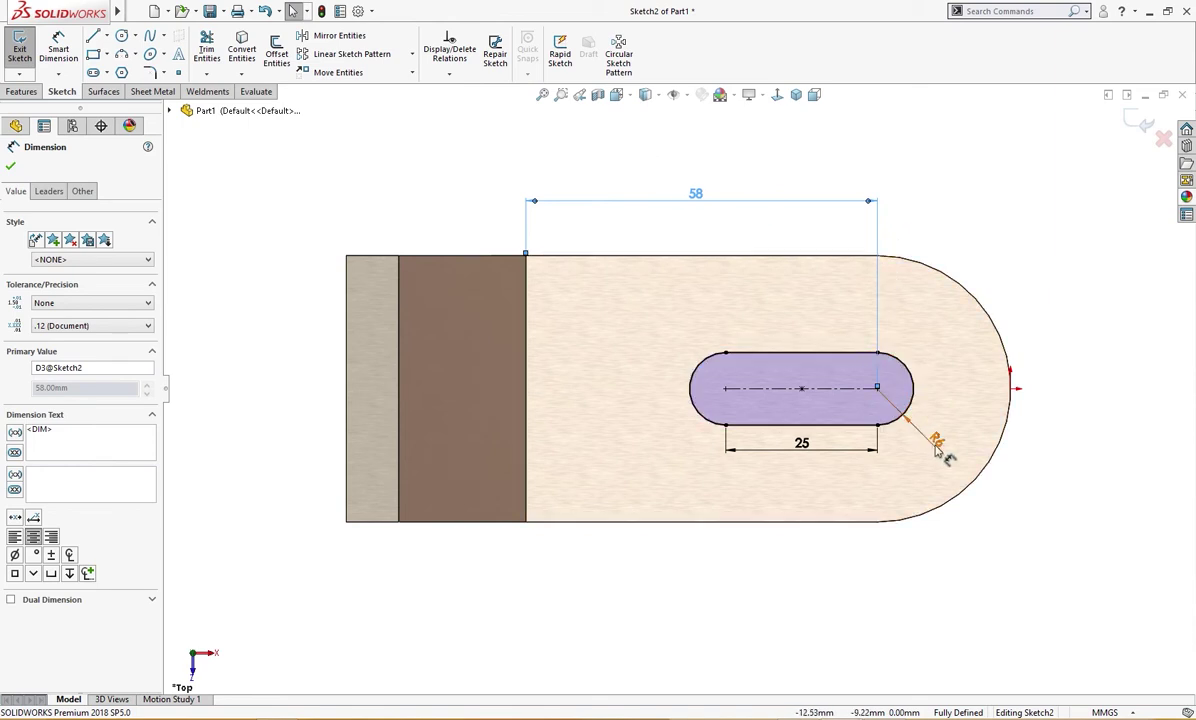
Step: Cut the slot profile through the horizontal leg with an Extruded Cut set to Through All
right_click_drag(1046, 434, 1041, 520)
left_click(1110, 548)
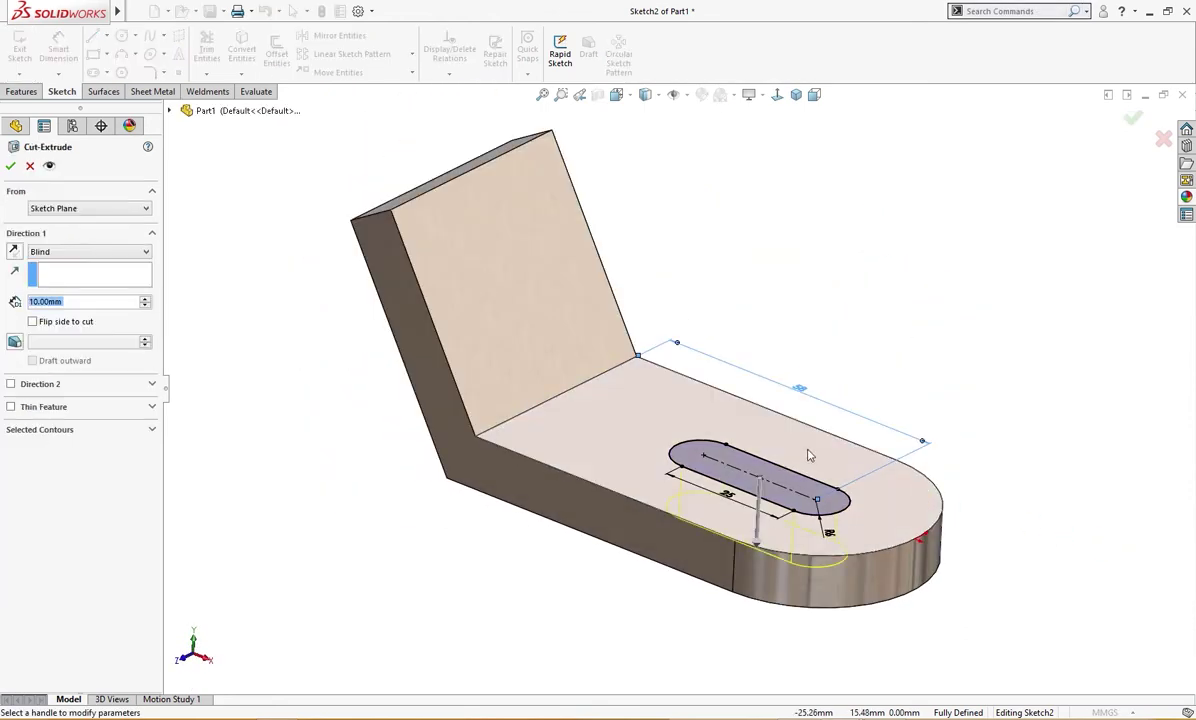
left_click(88, 251)
left_click(88, 272)
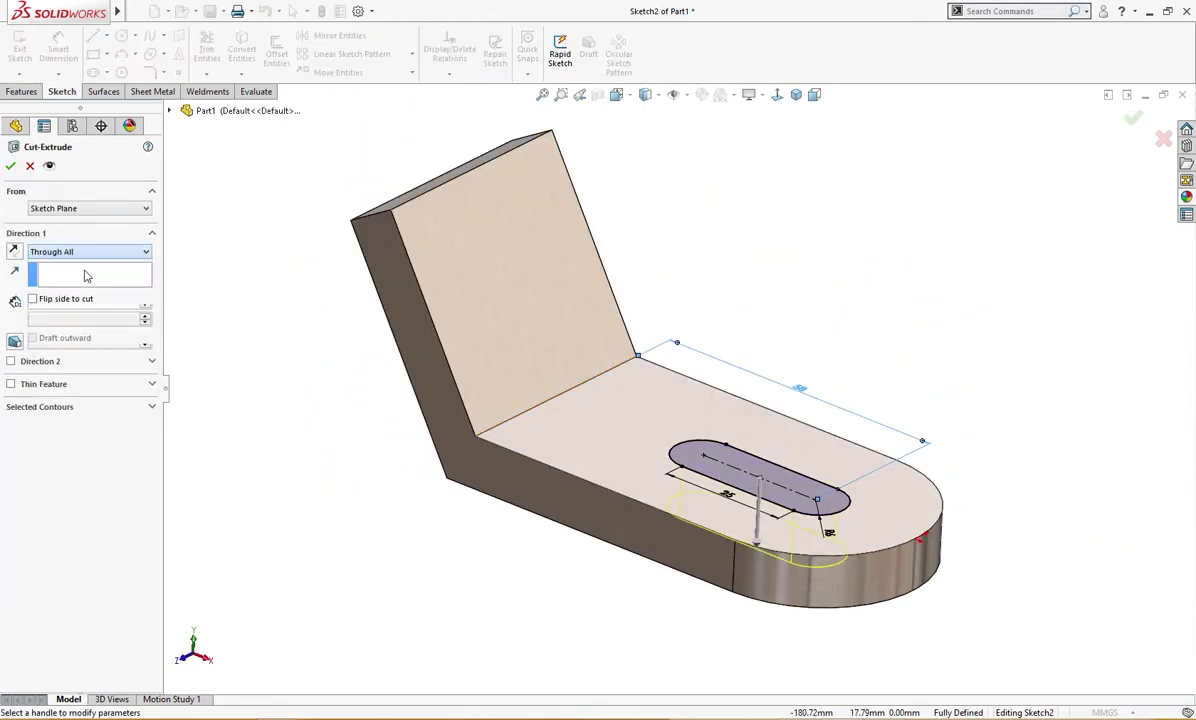
left_click(10, 166)
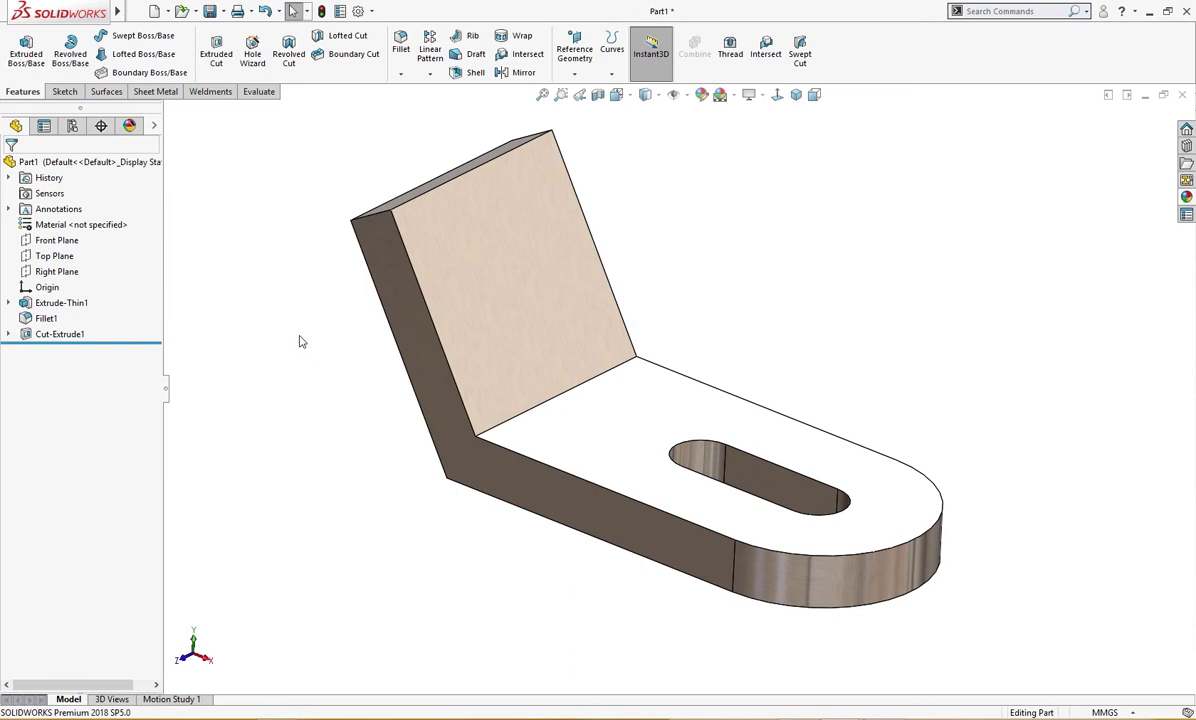
Step: On the Front Plane, sketch a diagonal line about 58 mm long from the inclined leg's upper inner corner to the horizontal leg's upper face
middle_click_drag(302, 339, 323, 326)
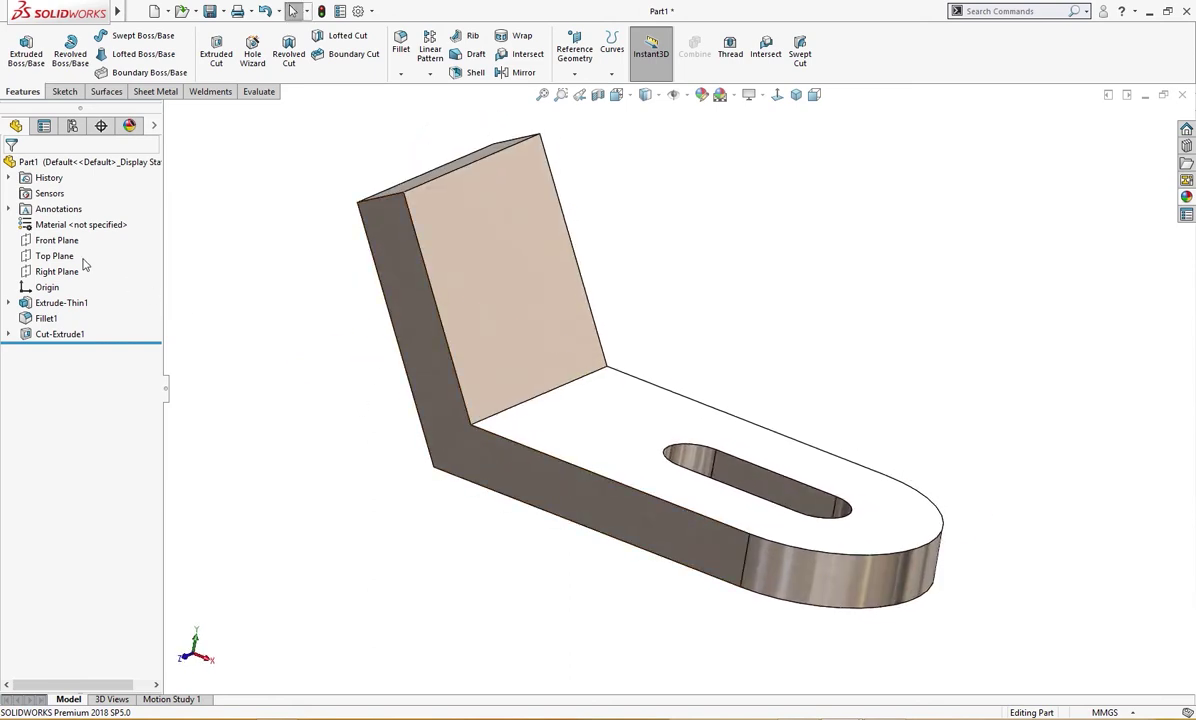
left_click(56, 240)
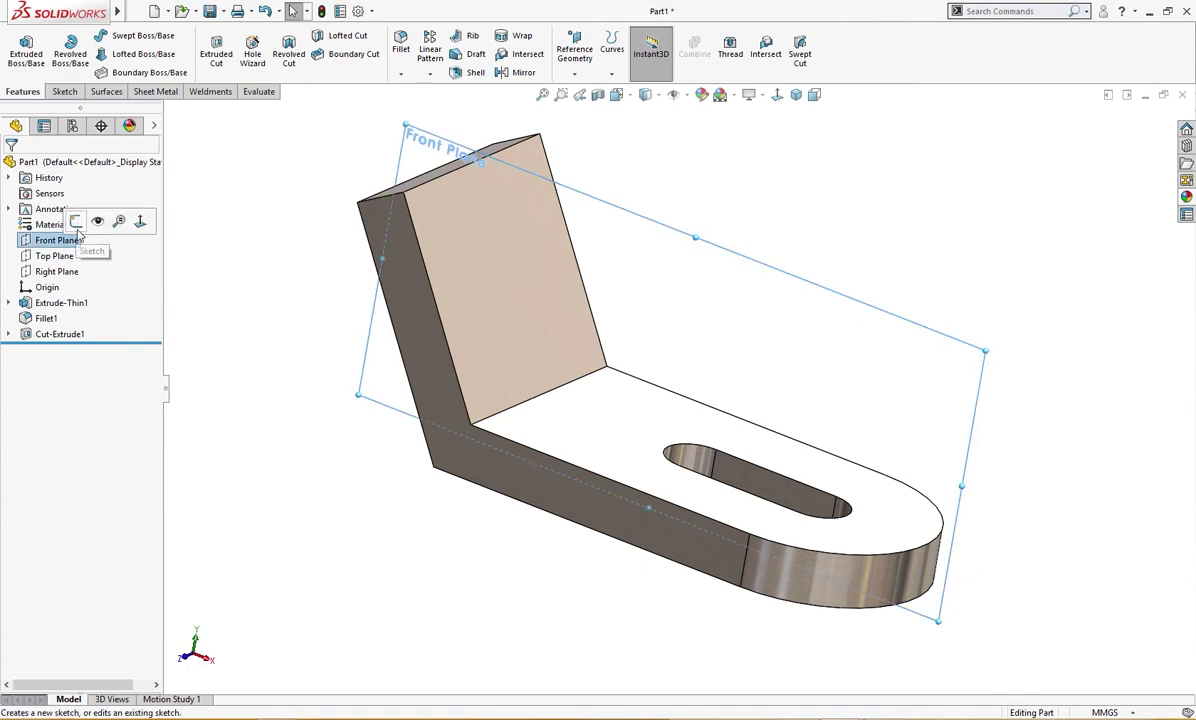
left_click(139, 224)
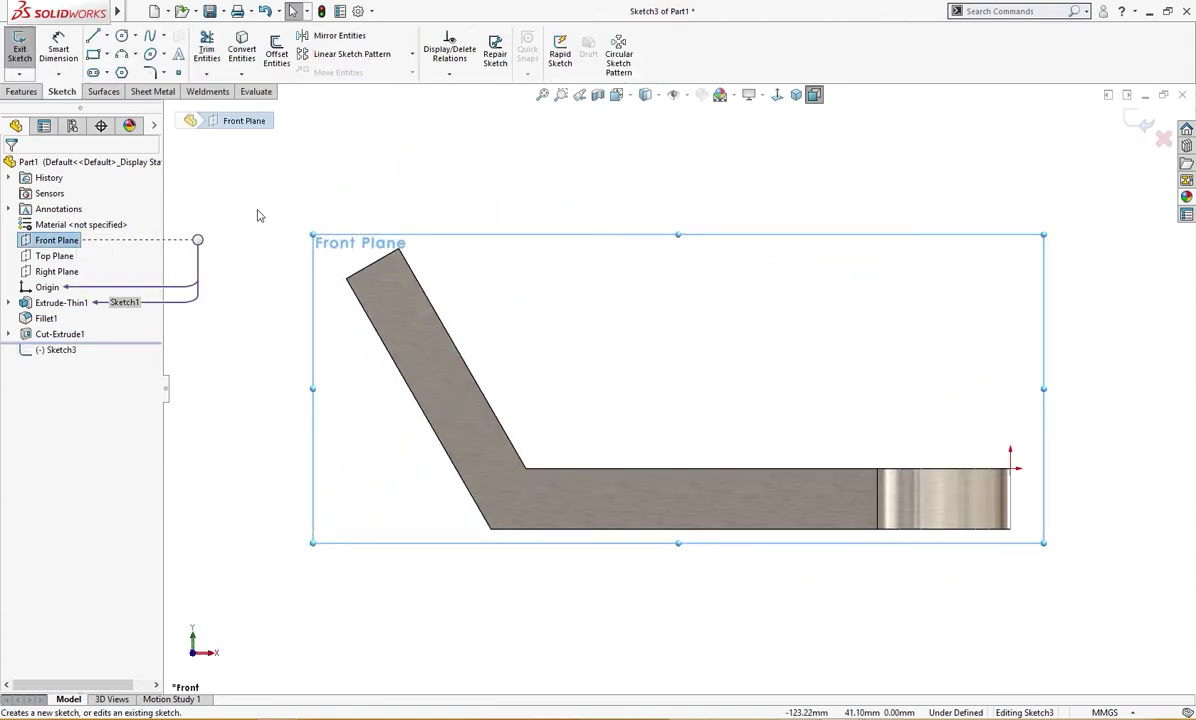
right_click_drag(262, 214, 267, 240)
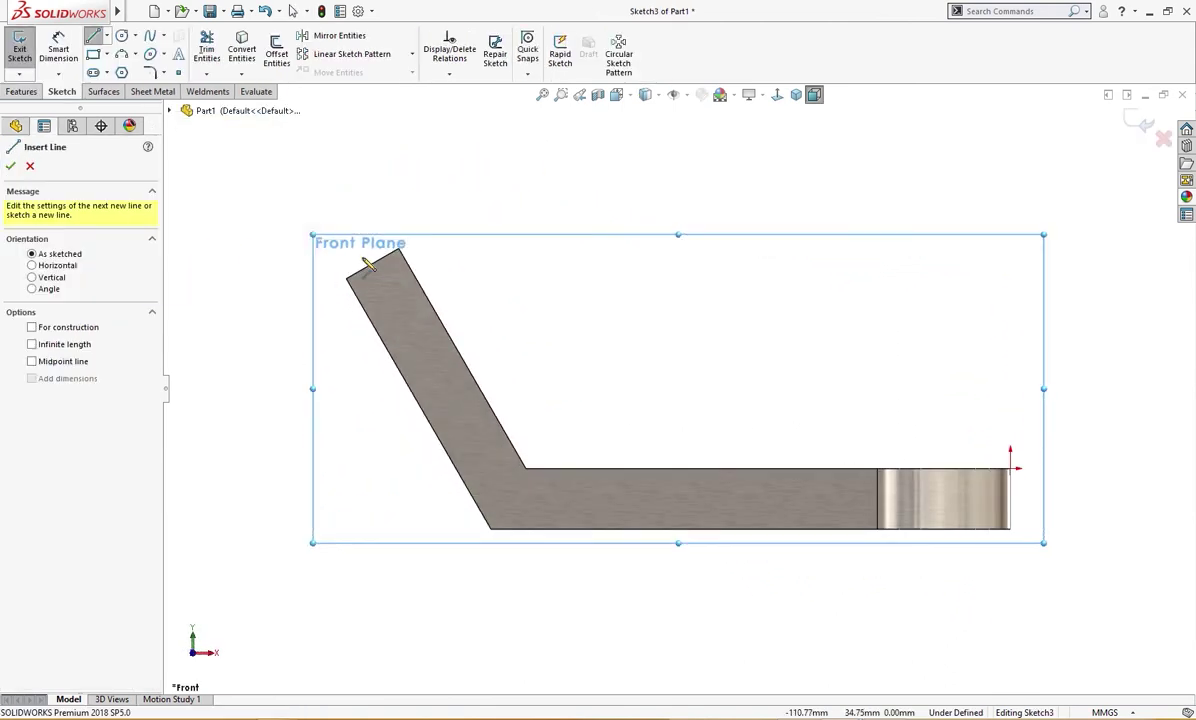
left_click(400, 251)
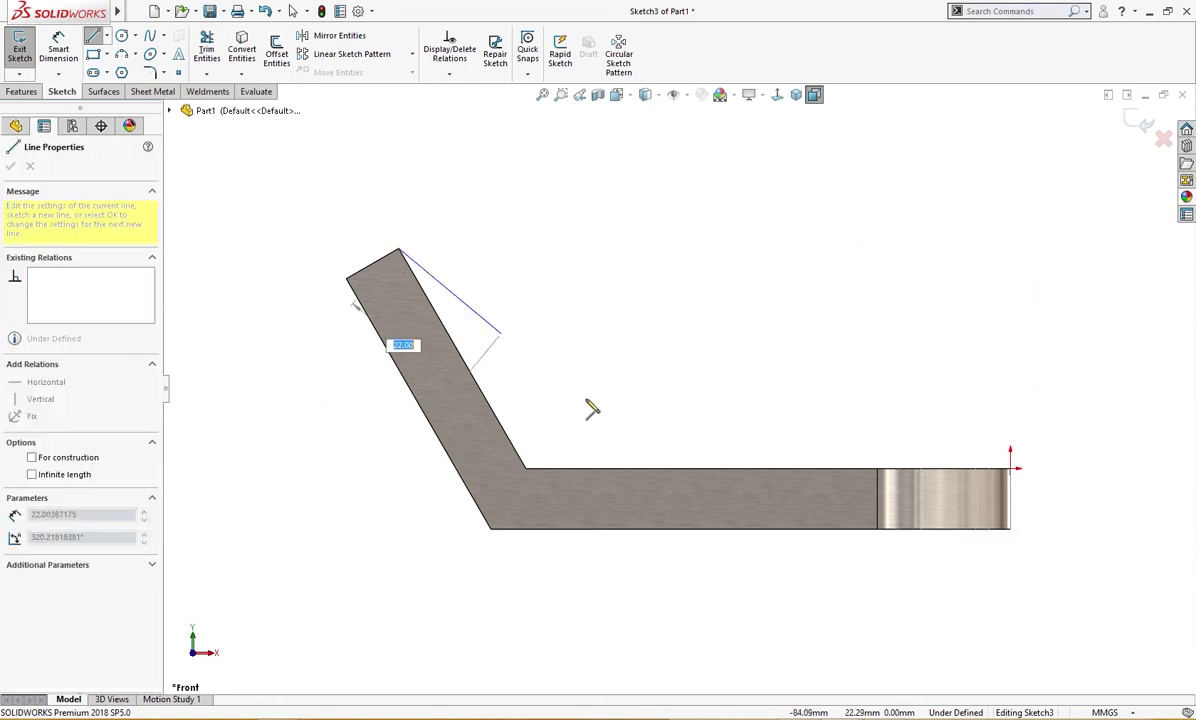
left_click(678, 469)
Step: Dimension the distance from the inner bend corner to the diagonal line's lower end as 25 mm
right_click_drag(702, 499, 668, 470)
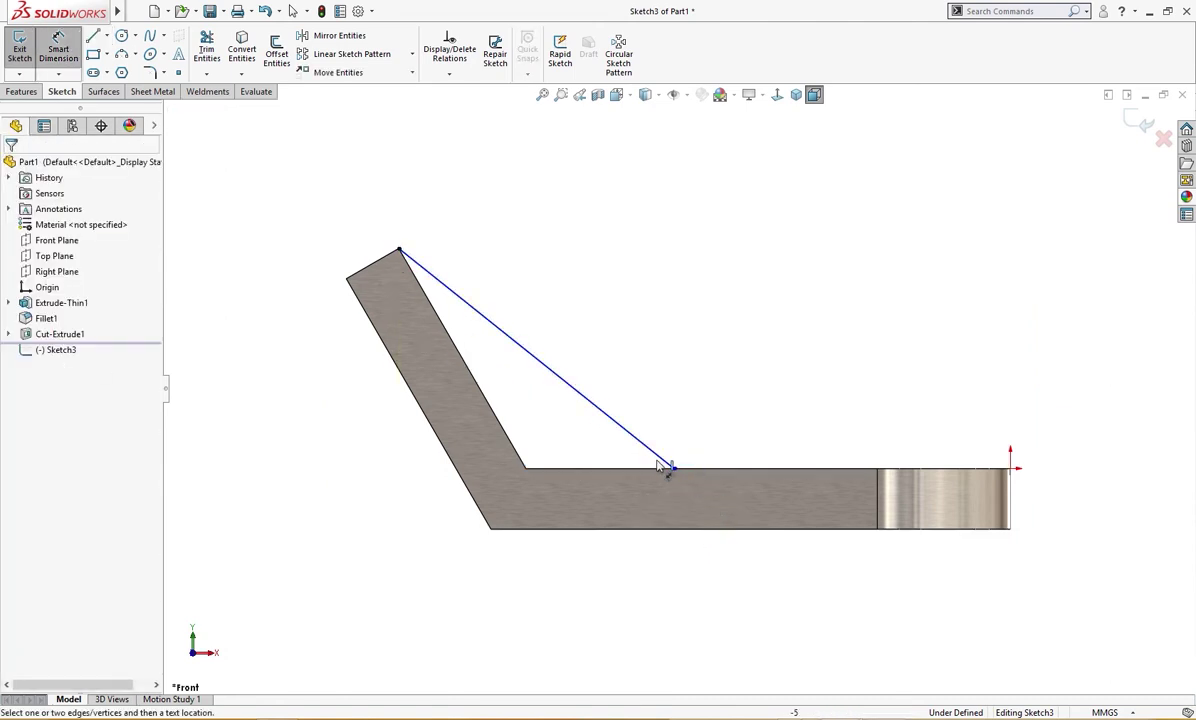
left_click(674, 469)
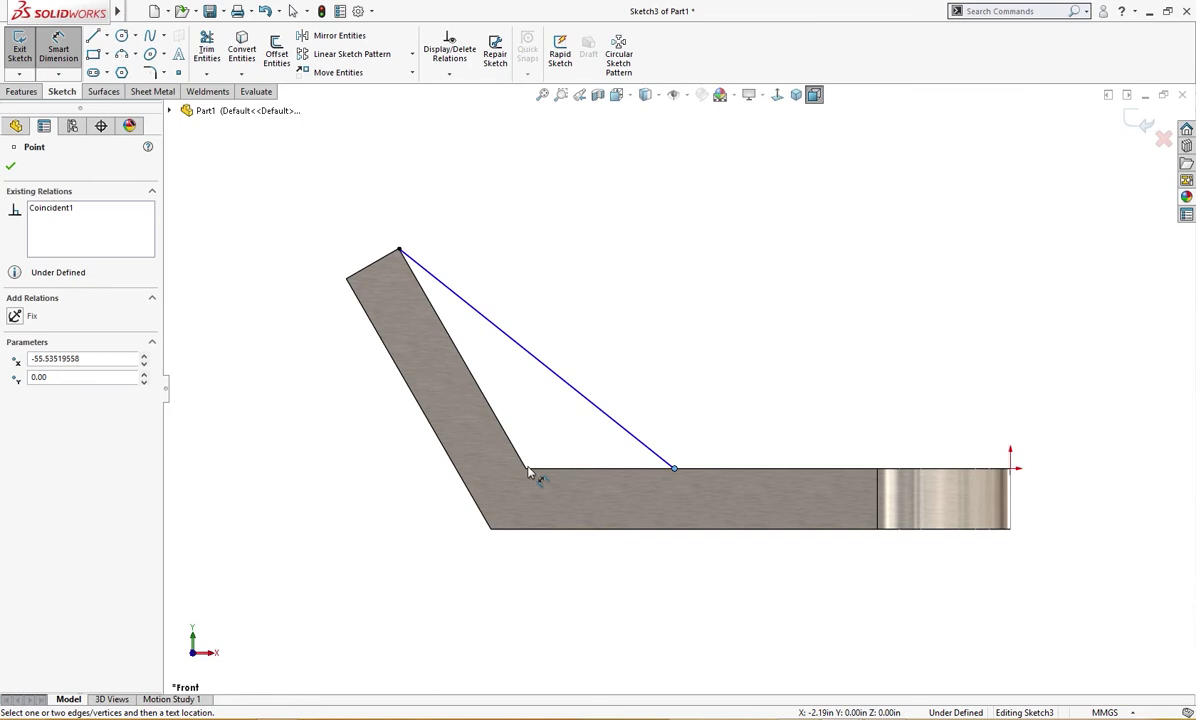
left_click(526, 470)
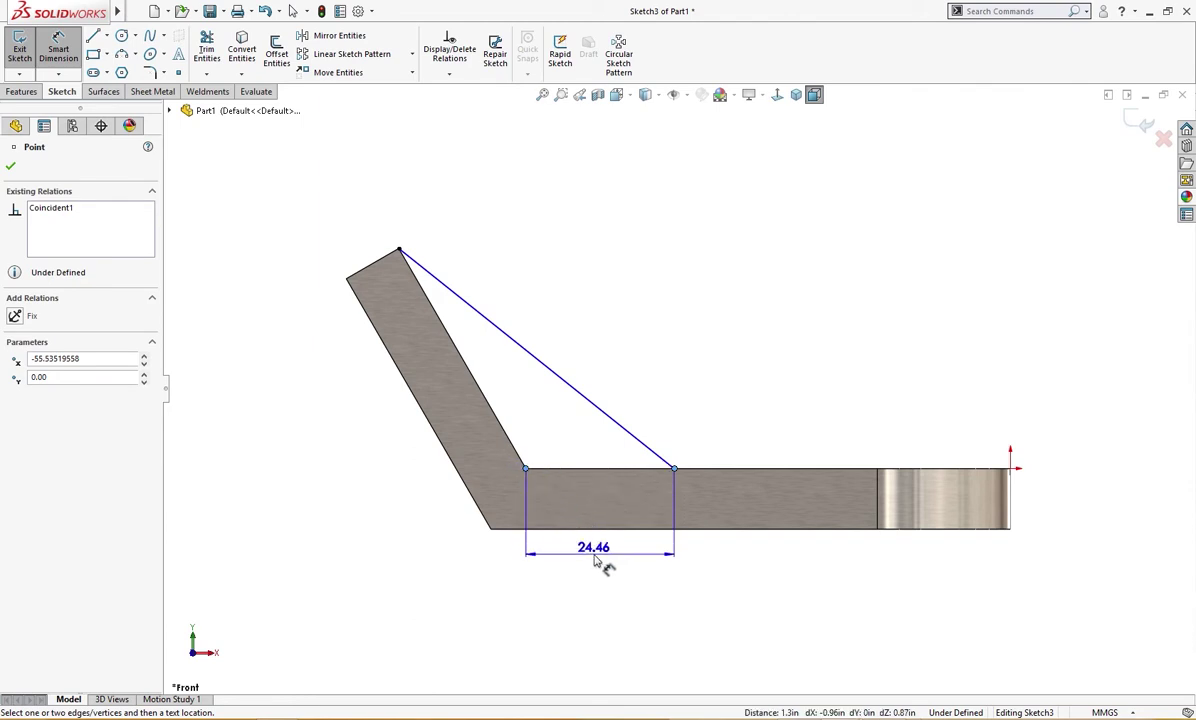
left_click(598, 556)
type("25")
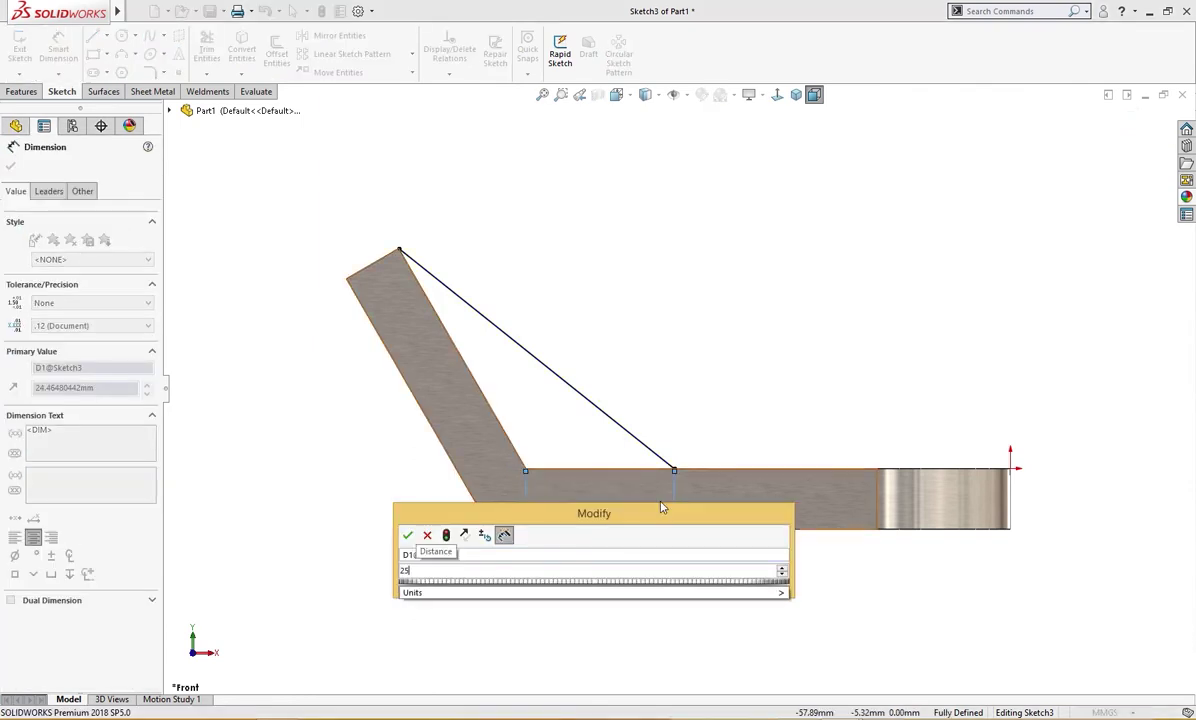
key("Return")
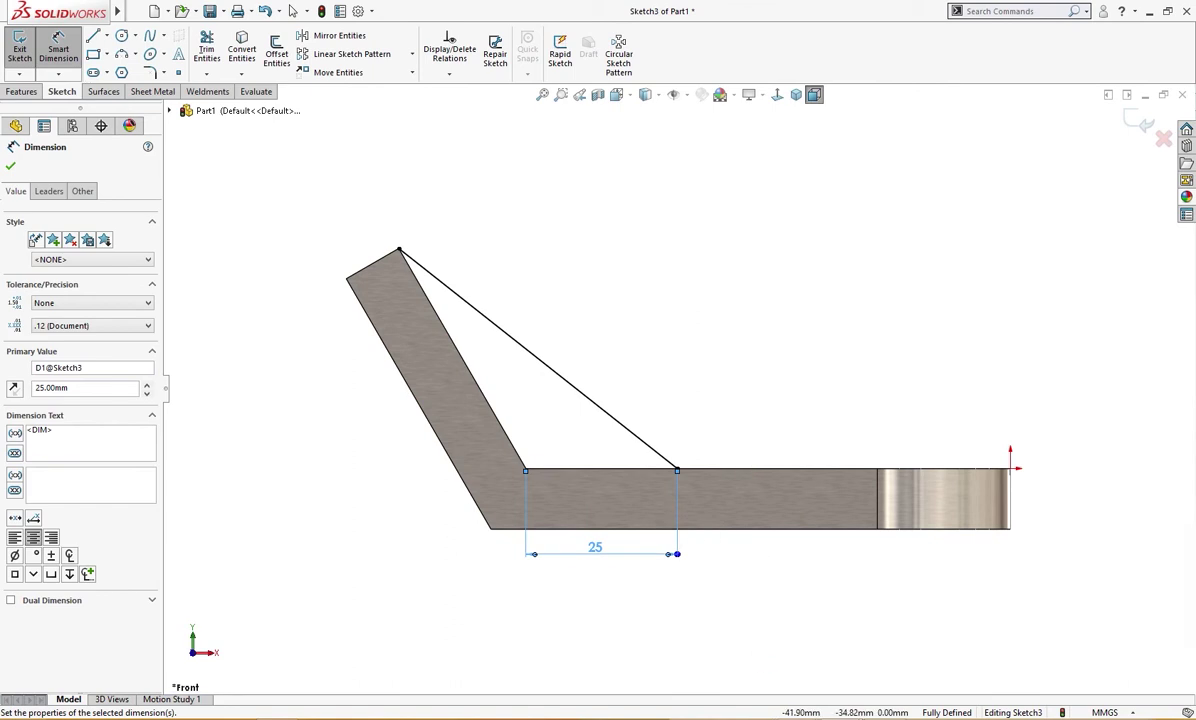
Step: Consult the reference drawing and create a 6 mm thick rib from the diagonal line, centred on both sides of the sketch
left_click(797, 640)
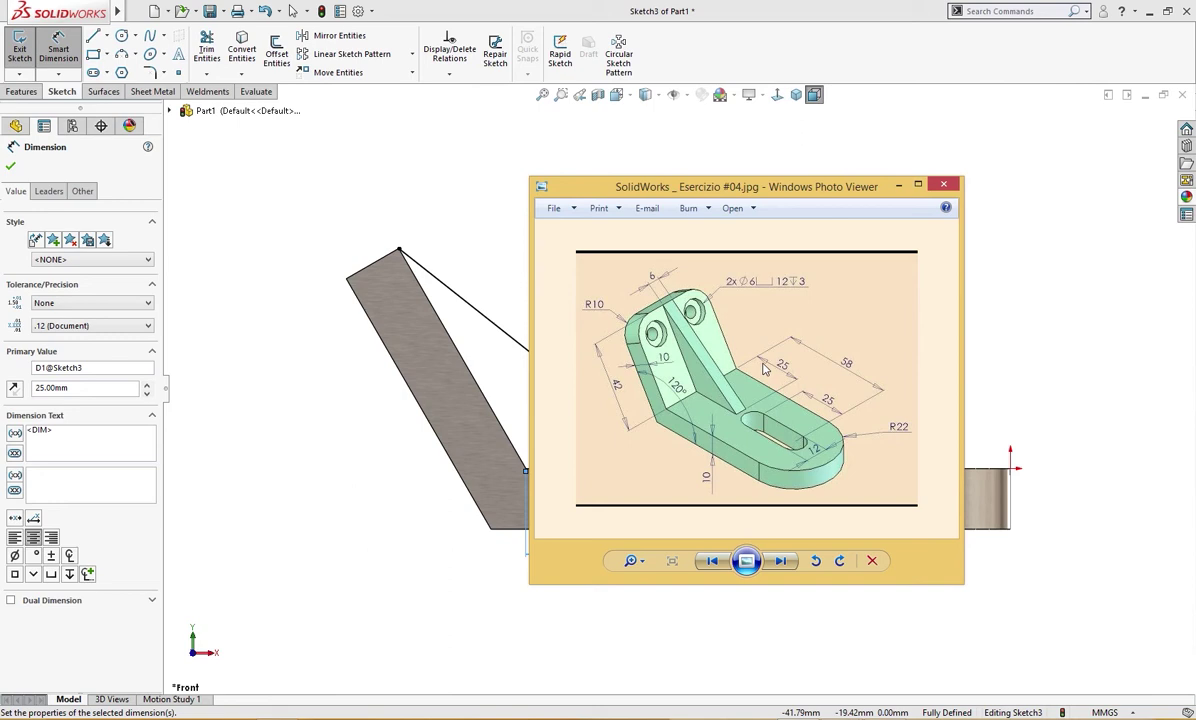
left_click(899, 185)
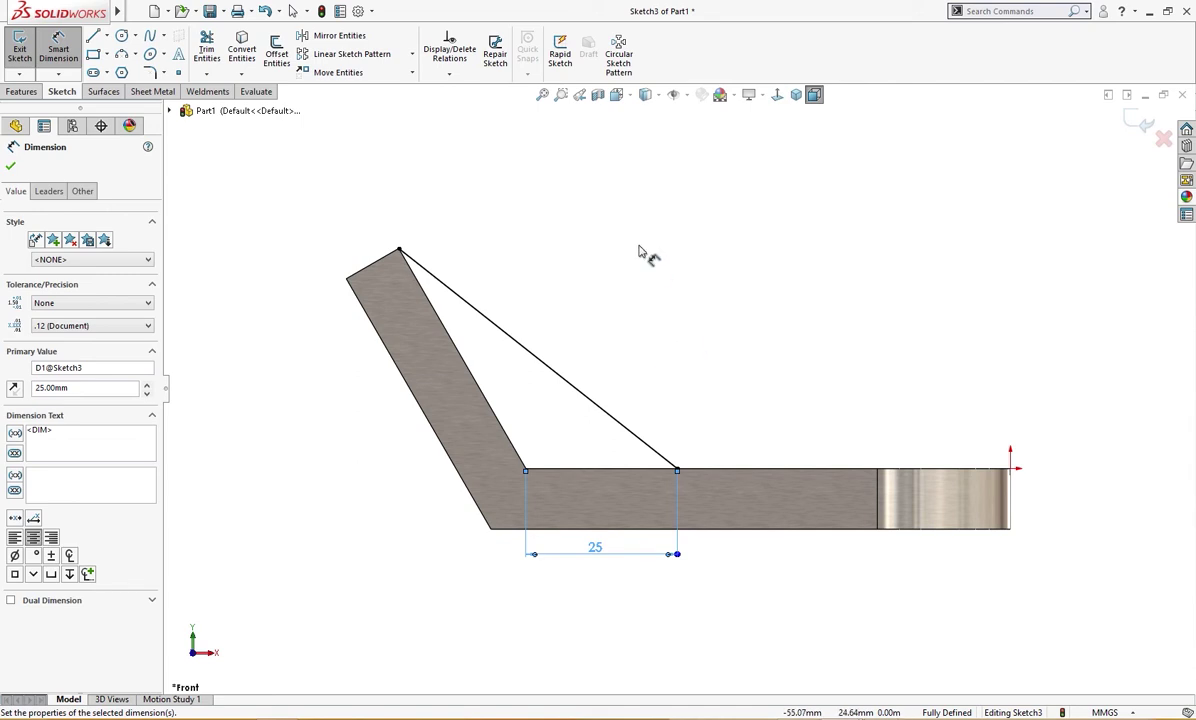
left_click(21, 91)
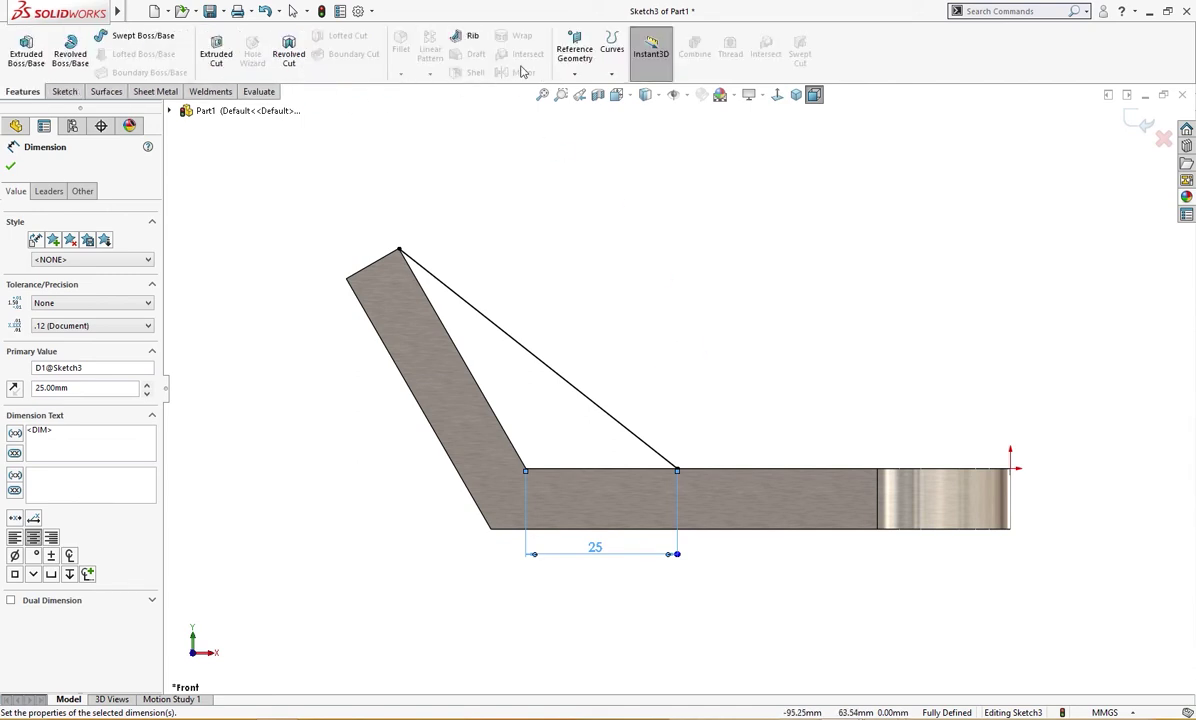
left_click(466, 37)
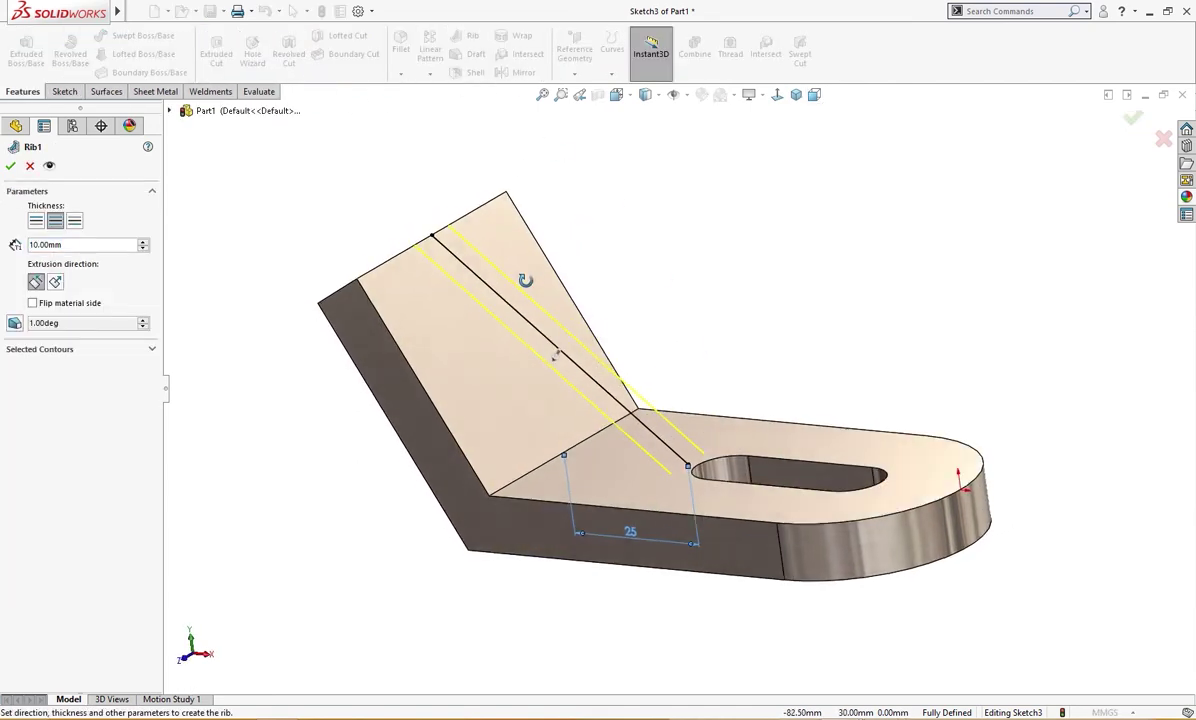
left_click_drag(86, 245, 5, 243)
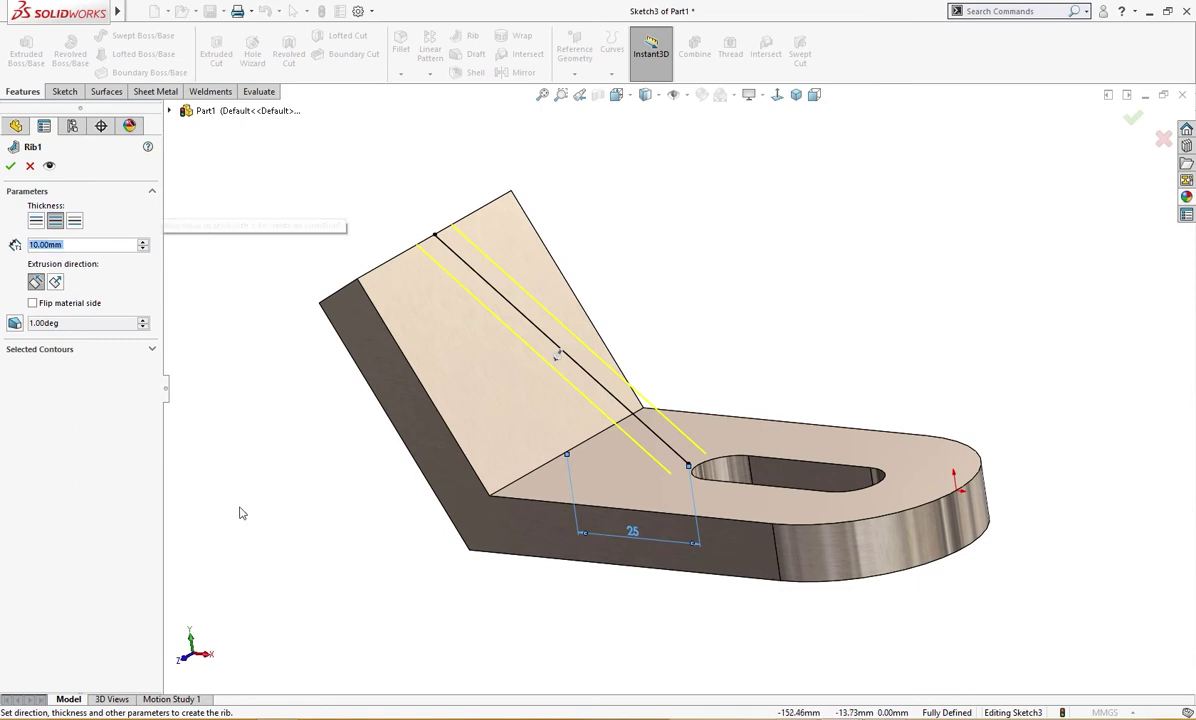
type("6")
key("Return")
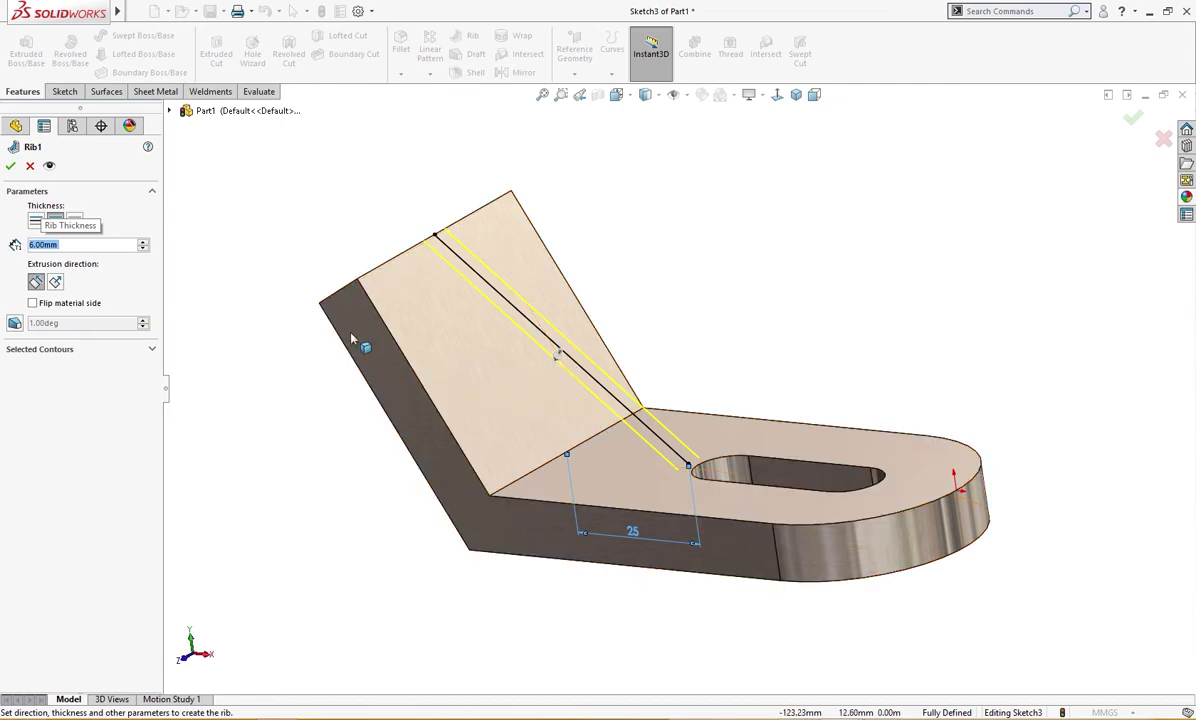
middle_click_drag(422, 593, 434, 570)
left_click(10, 166)
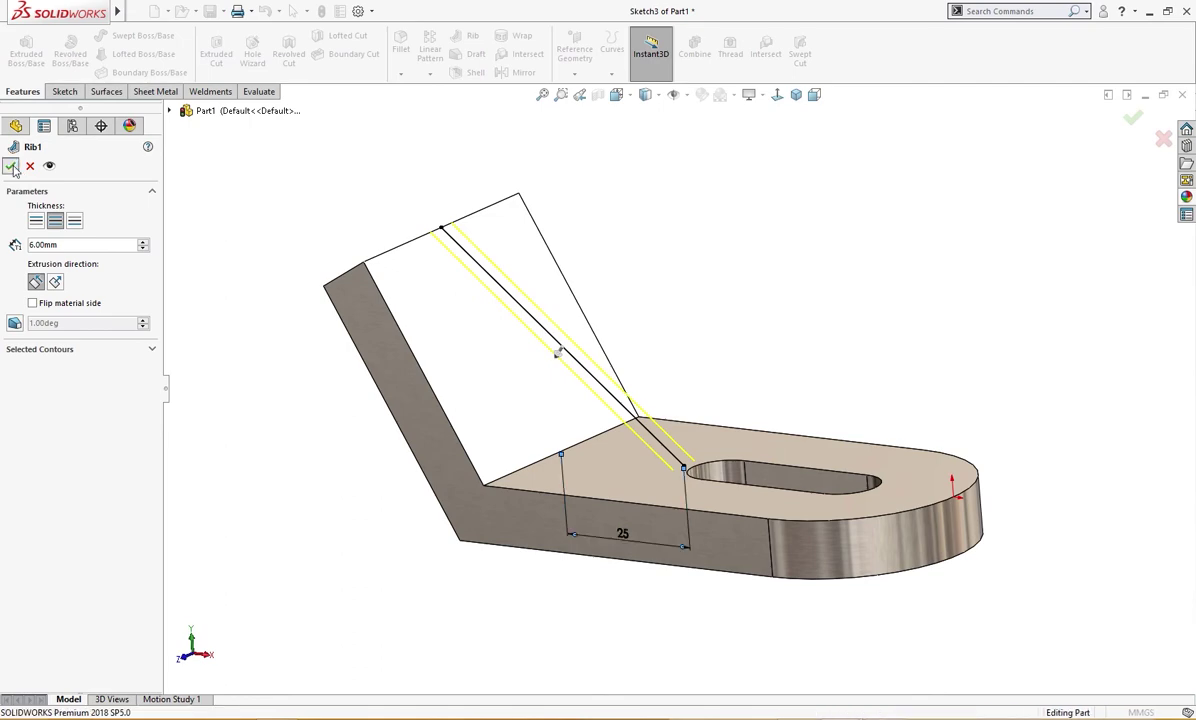
middle_click_drag(262, 320, 237, 356)
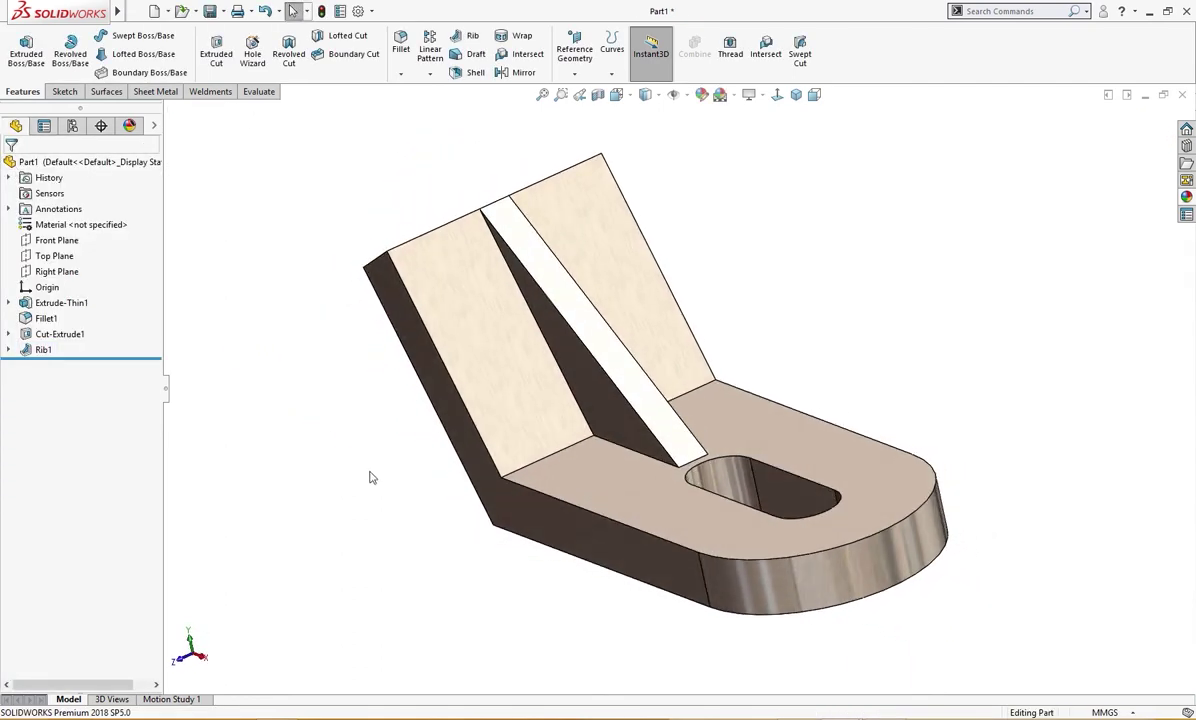
Step: Consult the reference drawing and fillet the inclined leg's two upper corner edges with a 10 mm radius
mouse_move(798, 716)
left_click(798, 656)
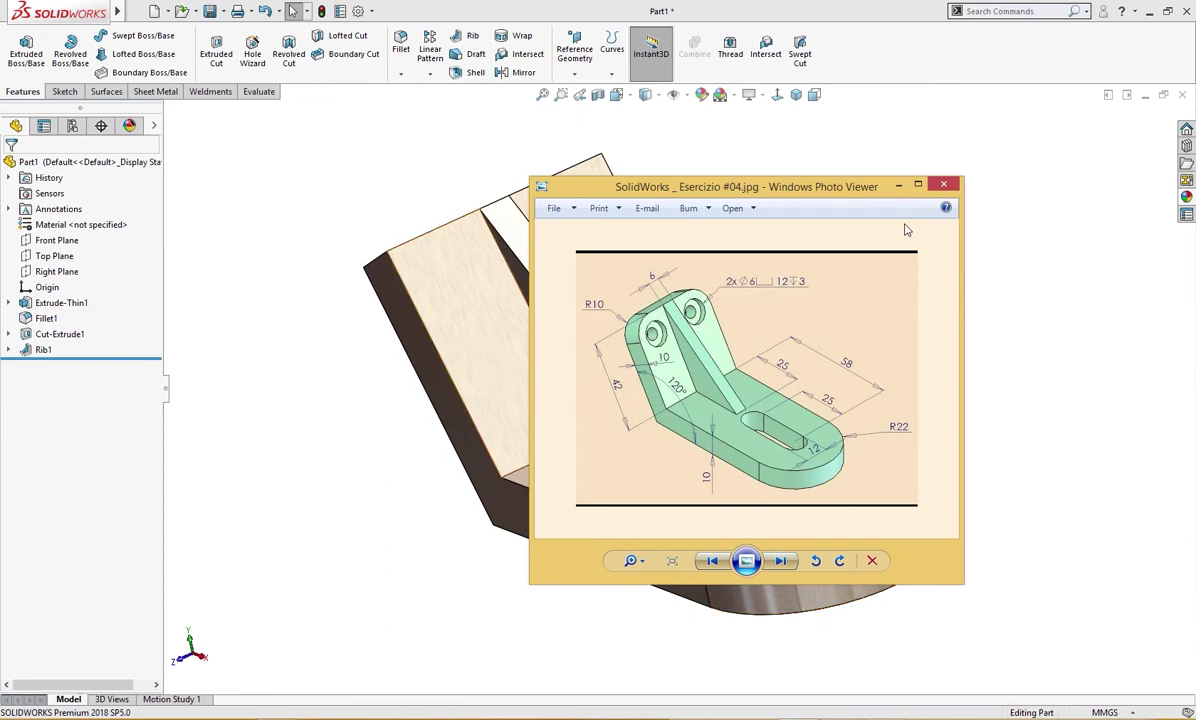
left_click(898, 186)
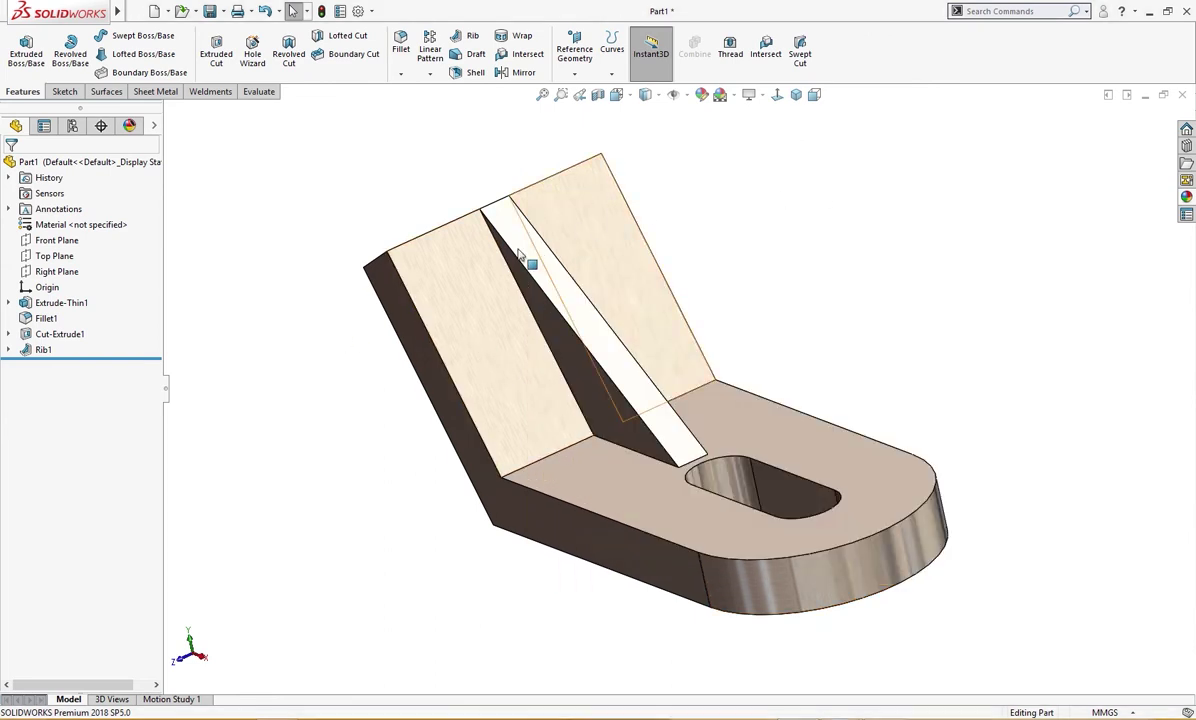
left_click(378, 266)
left_click(501, 213)
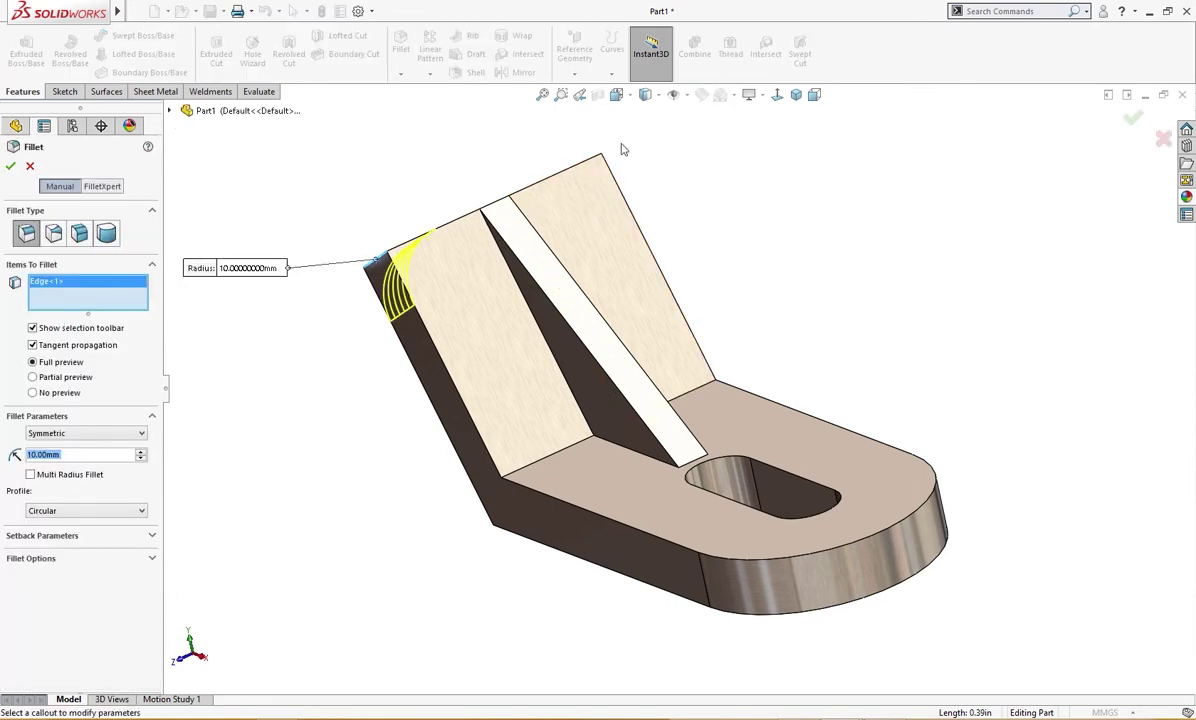
middle_click_drag(593, 172, 523, 230)
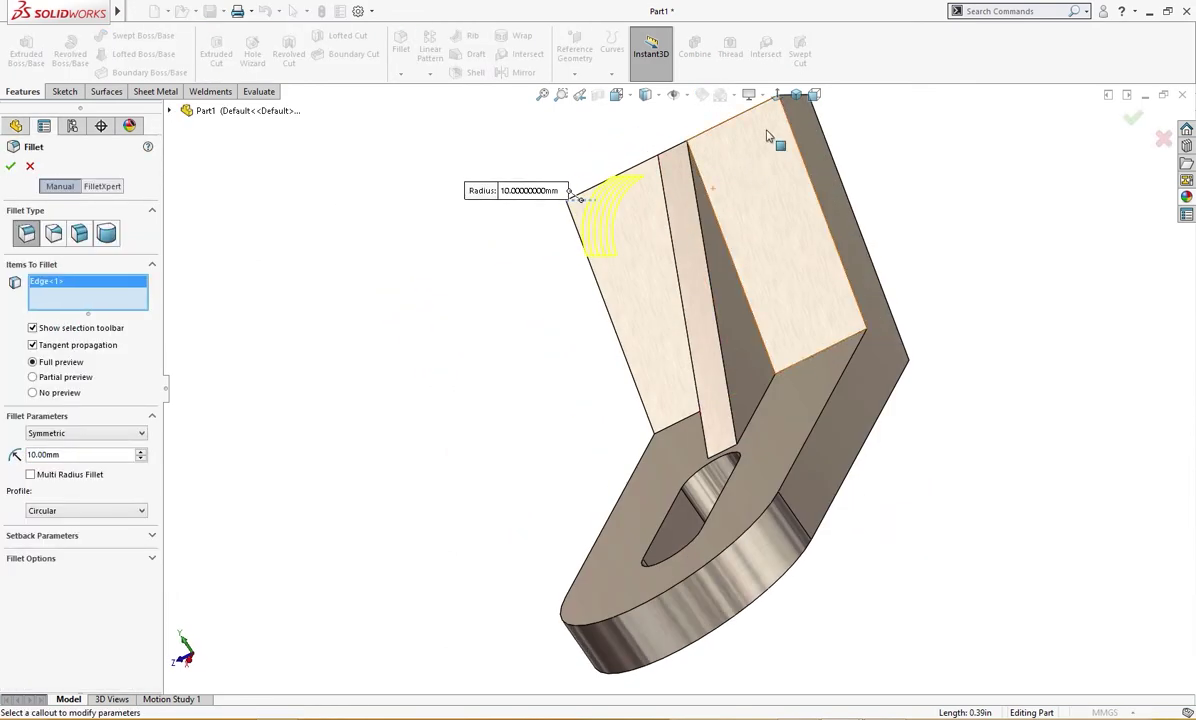
scroll(774, 143, "up", 2)
scroll(776, 141, "down", 2)
left_click(749, 222)
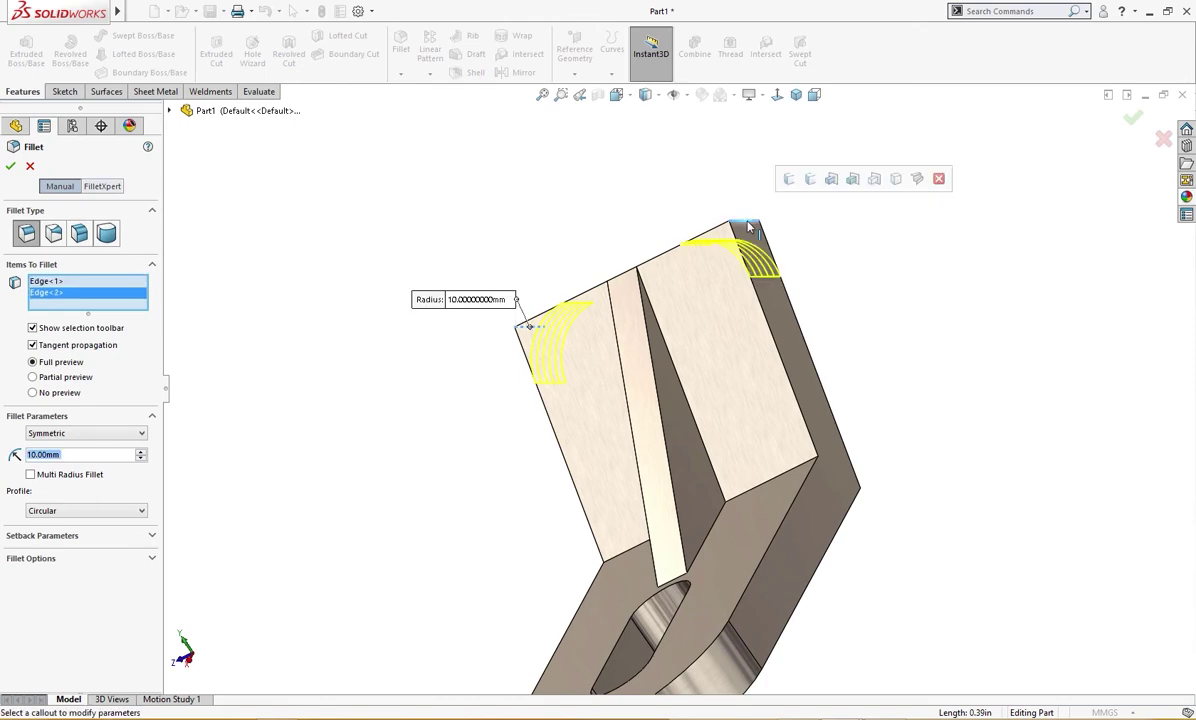
left_click(10, 167)
middle_click_drag(246, 272, 285, 320)
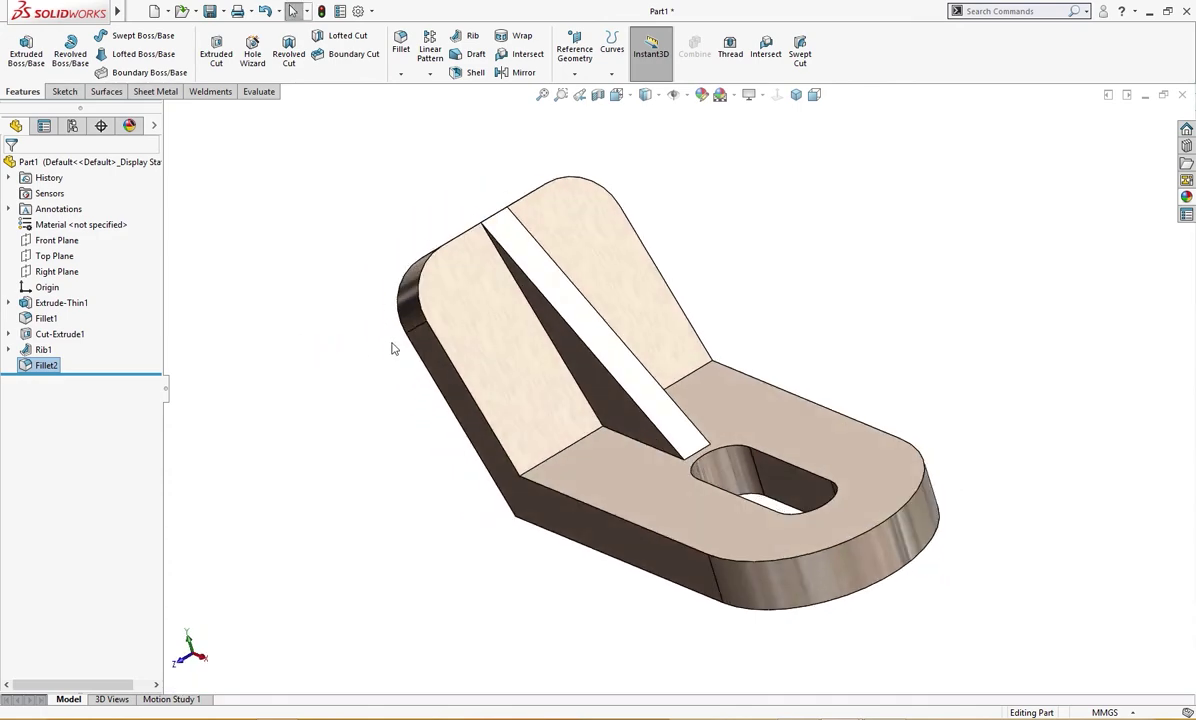
Step: On the inclined leg's inner face, sketch circles about 9 mm and 10 mm in diameter, centred on the two rounded corners
left_click(457, 300)
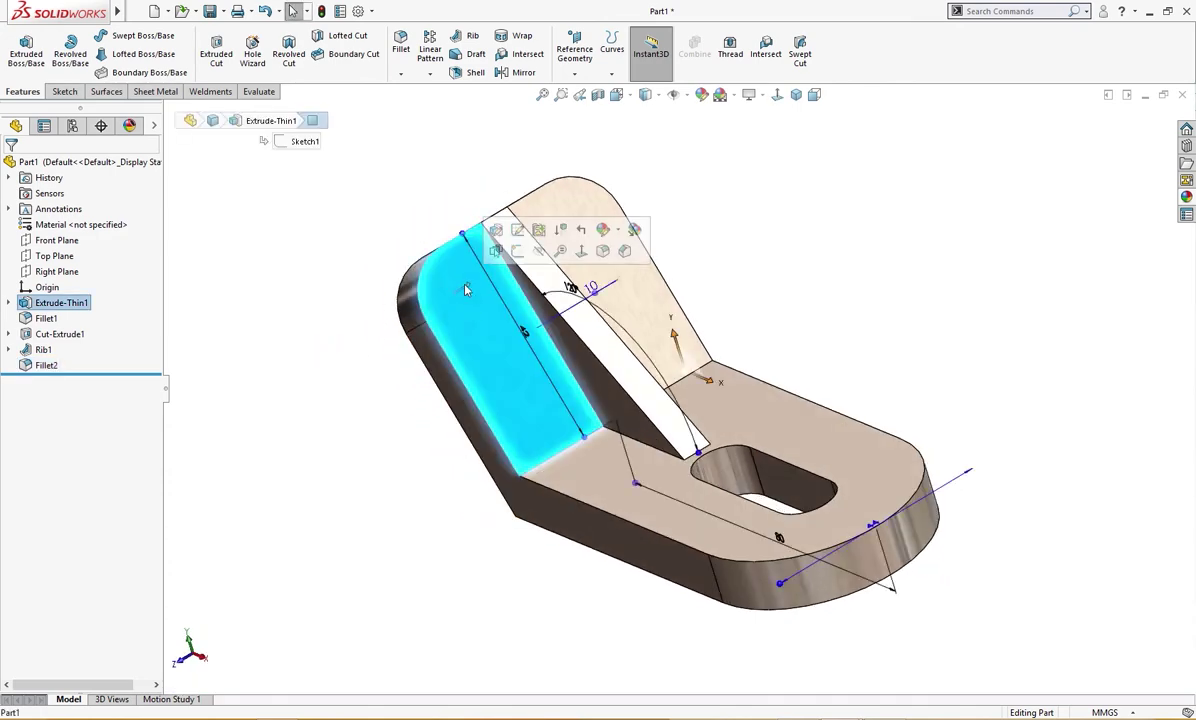
left_click(517, 252)
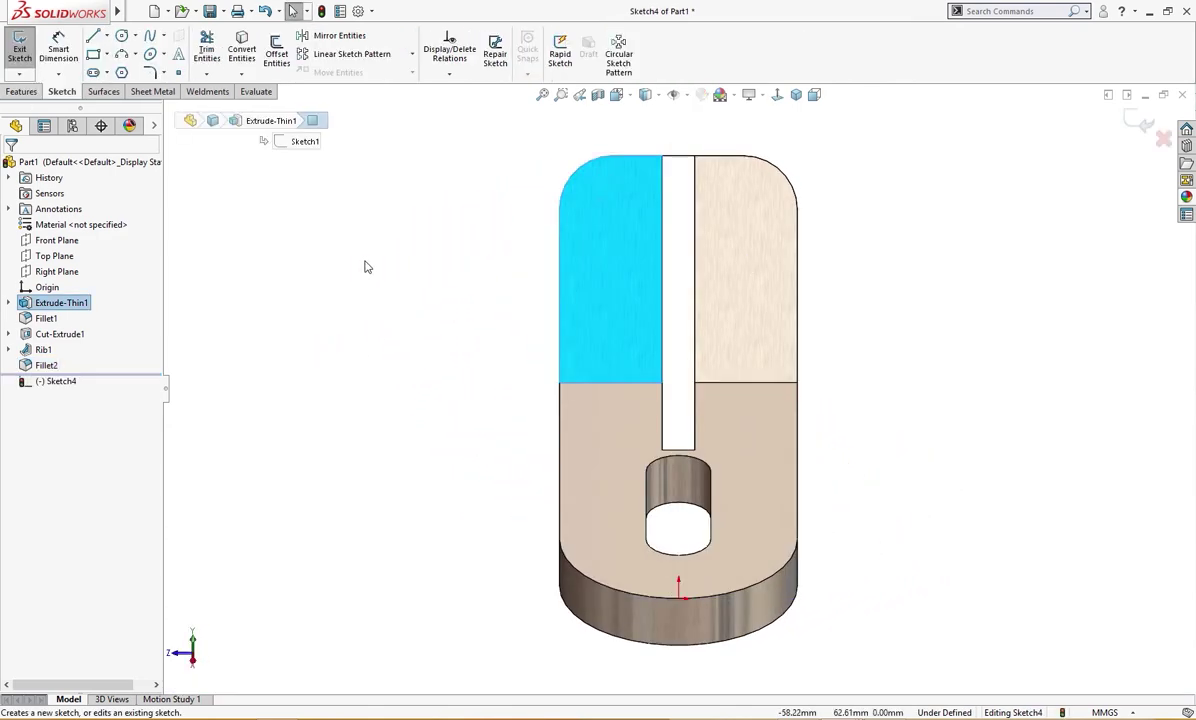
right_click_drag(366, 267, 415, 262)
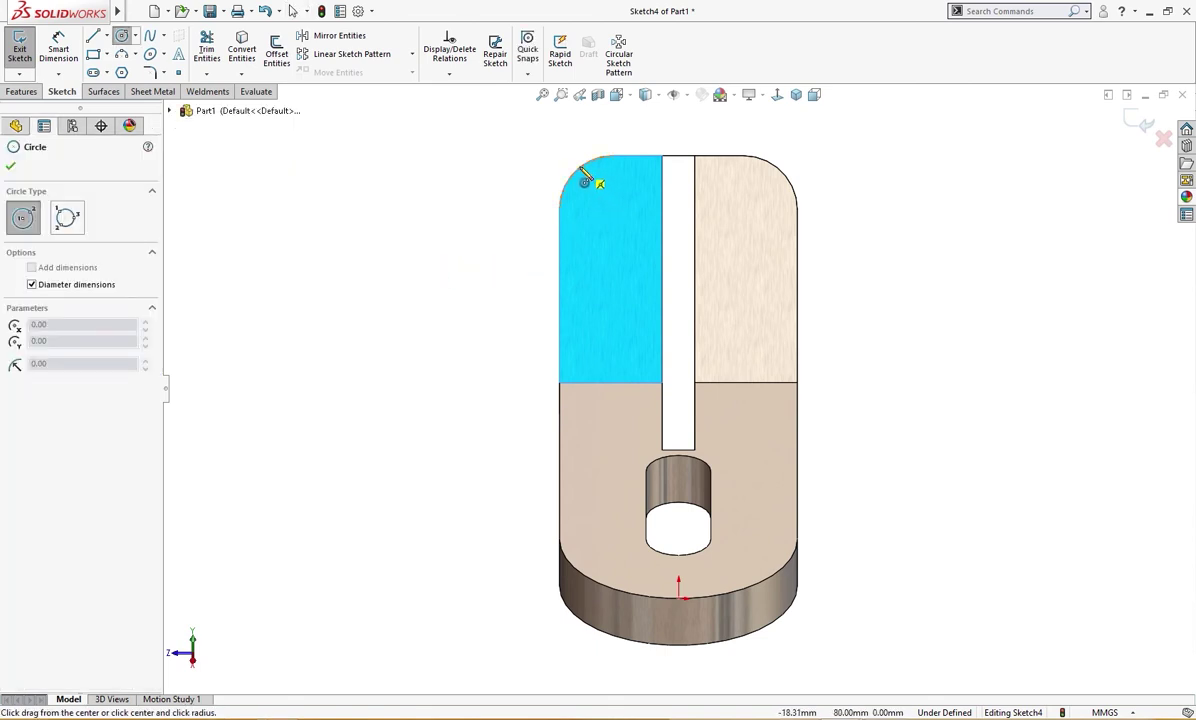
left_click(613, 210)
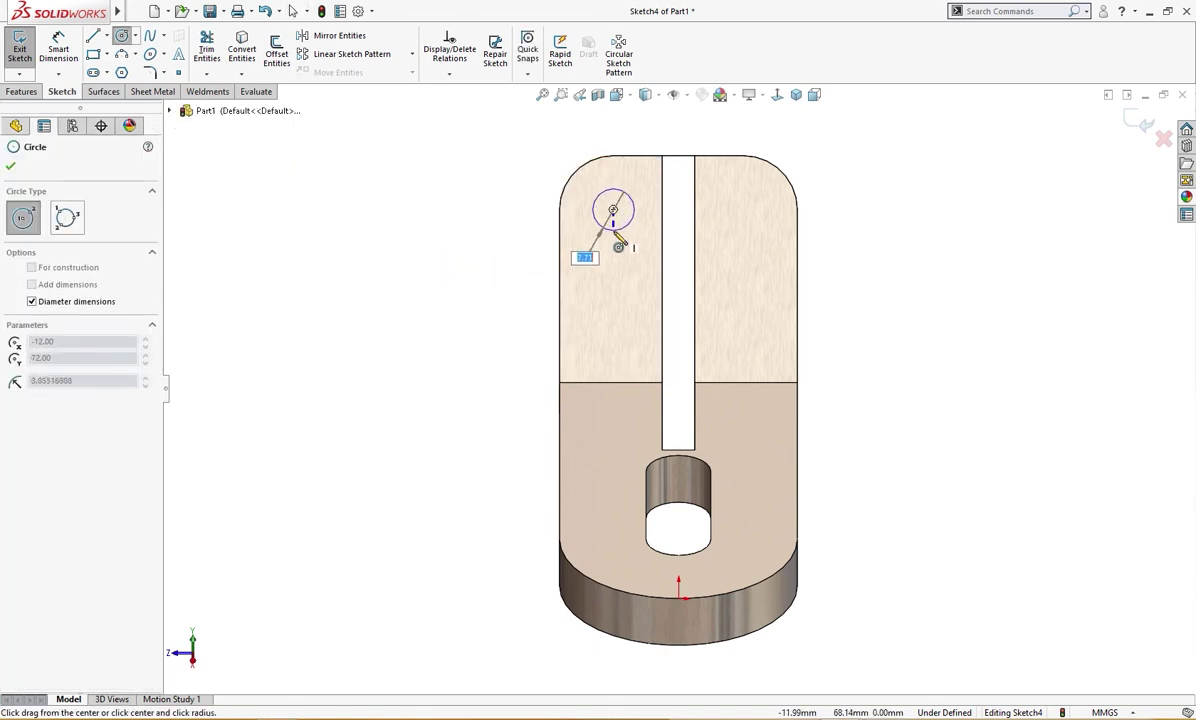
left_click(616, 234)
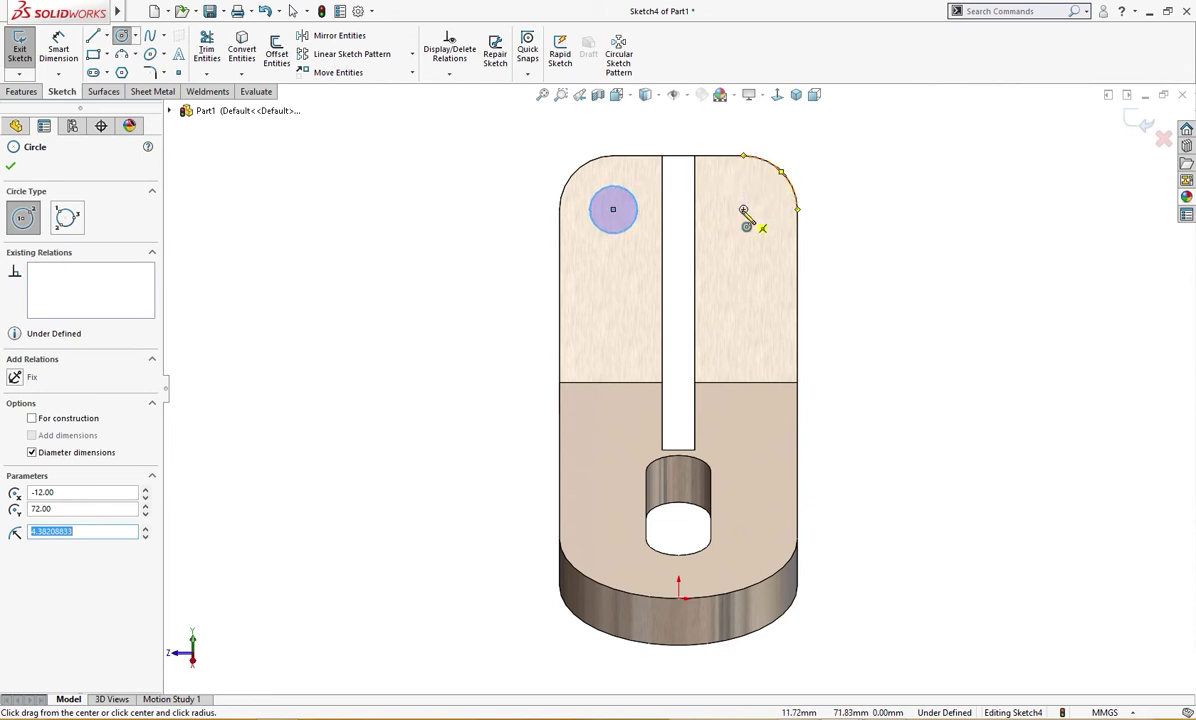
left_click(743, 209)
left_click(755, 235)
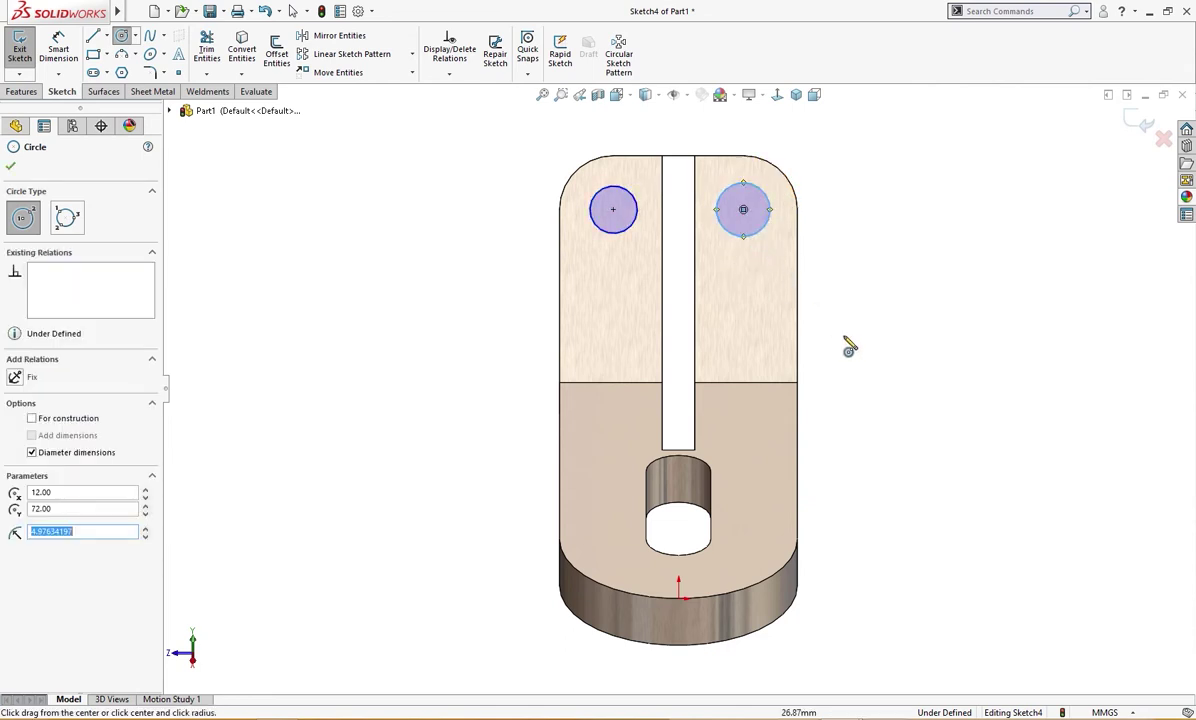
Step: Check the hole callout in the reference drawing and sketch a smaller concentric circle, about 5.5 mm in diameter, inside each corner circle
left_click(798, 650)
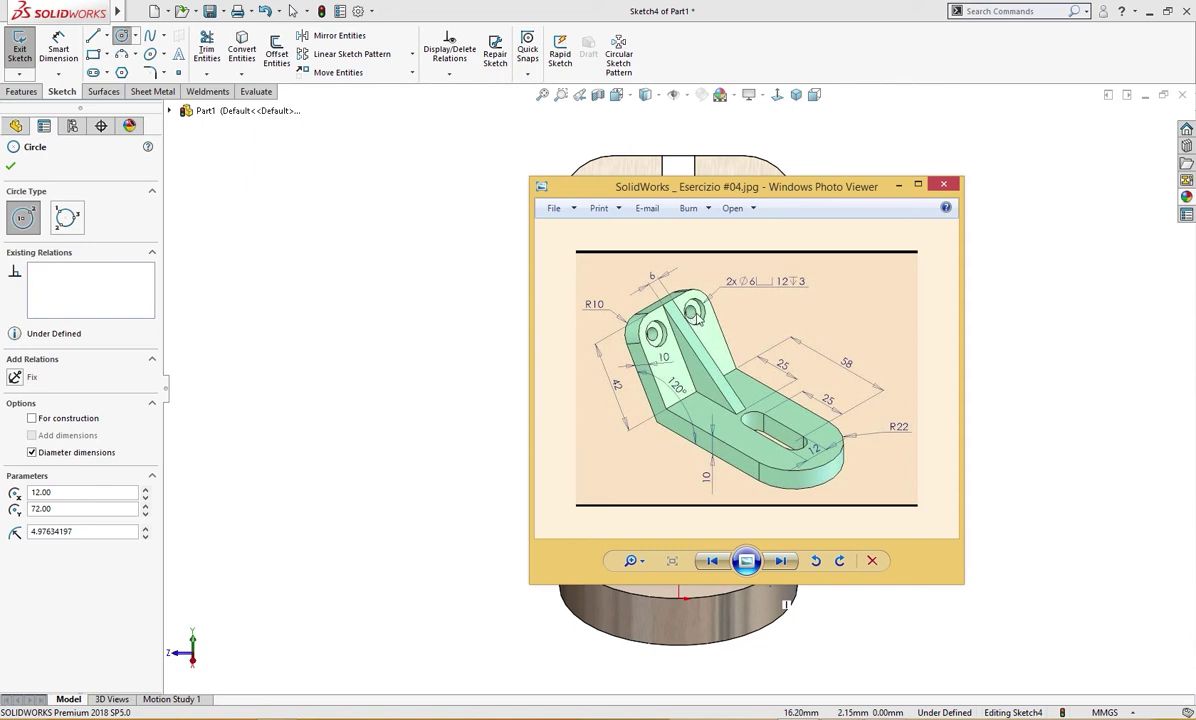
left_click(897, 188)
right_click_drag(835, 266, 914, 262)
right_click_drag(833, 226, 907, 228)
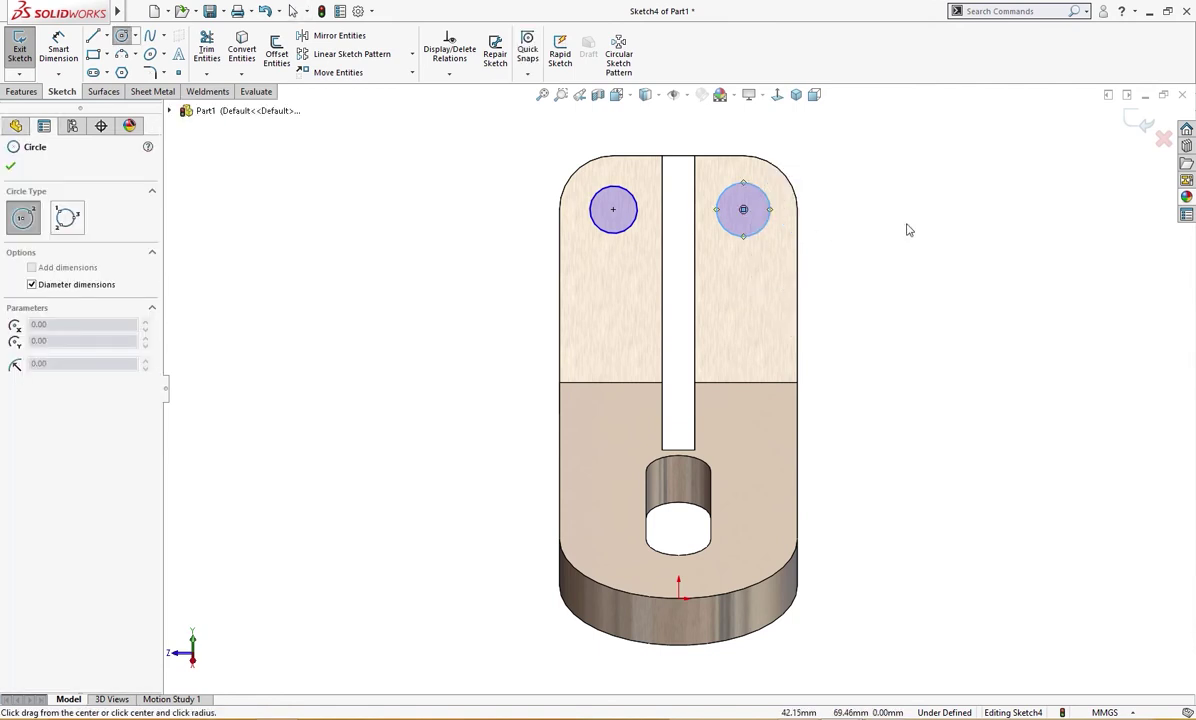
left_click(743, 209)
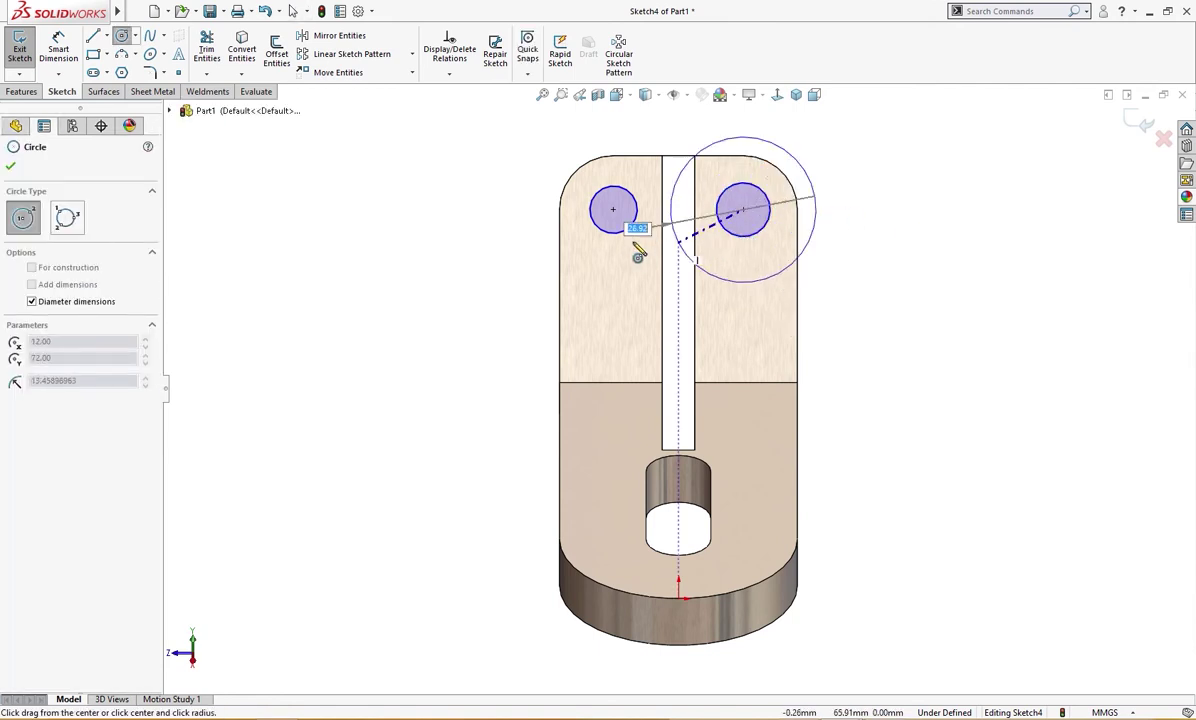
left_click(741, 229)
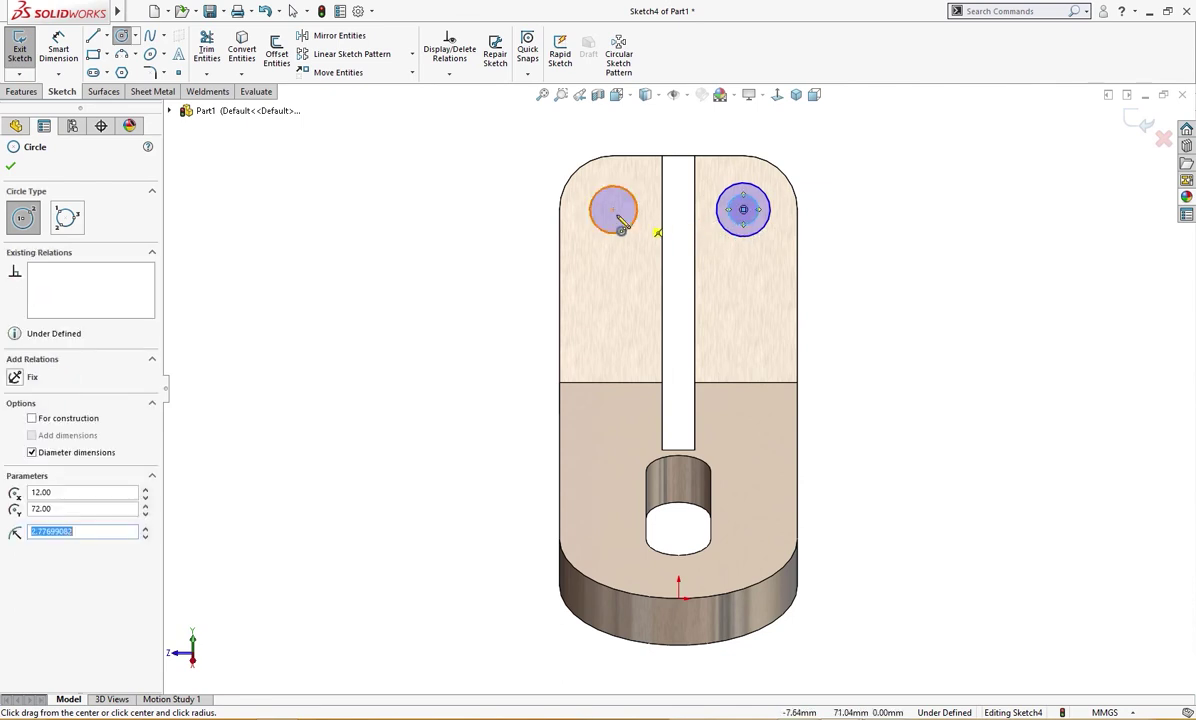
left_click(613, 209)
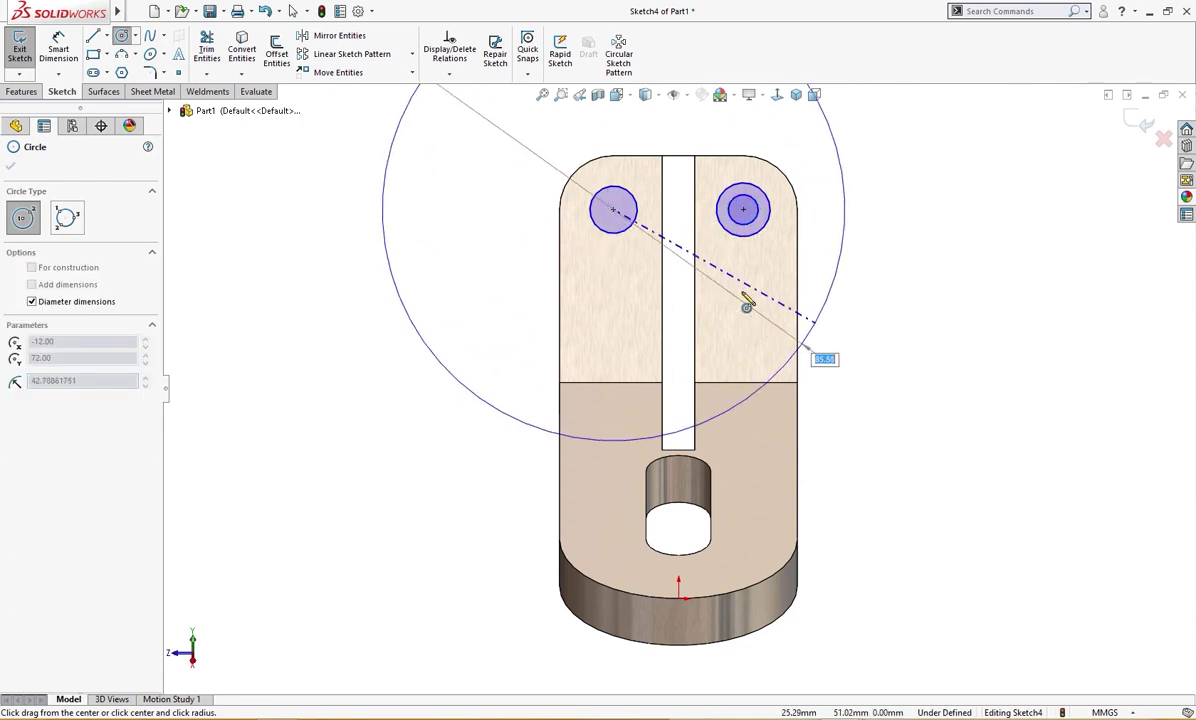
left_click(632, 222)
key("Escape")
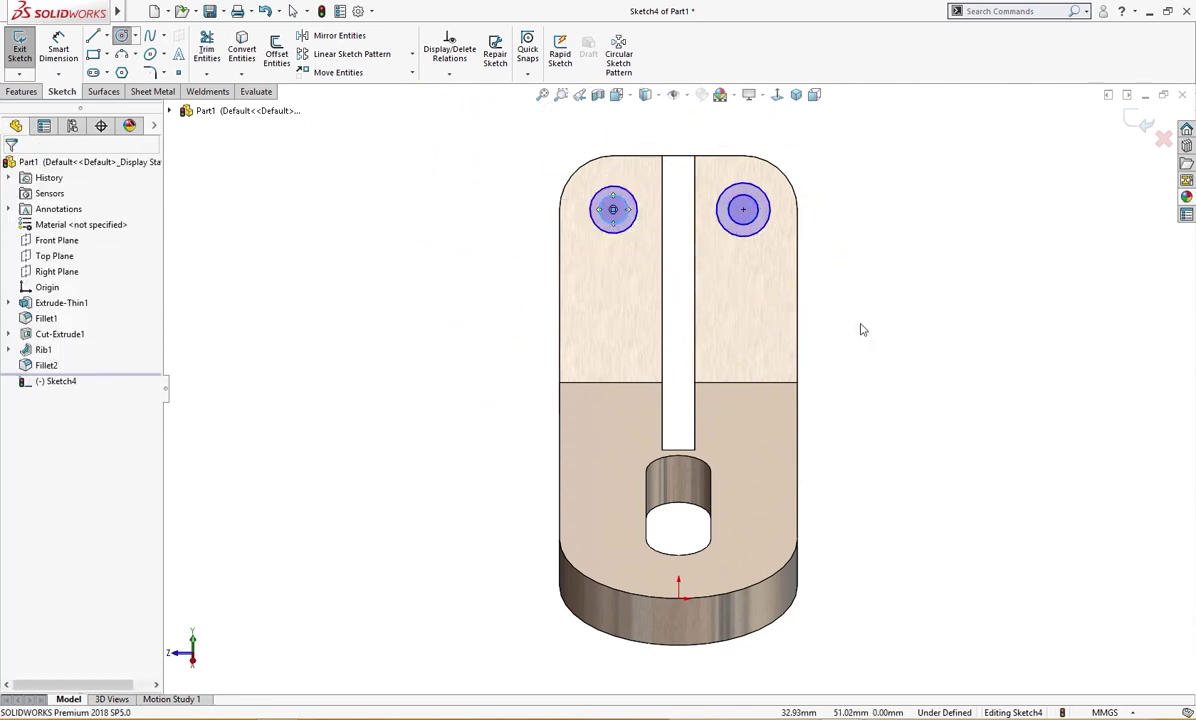
Step: Dimension the outer circle on the right side of the rib to a 12 mm diameter
left_click(767, 223)
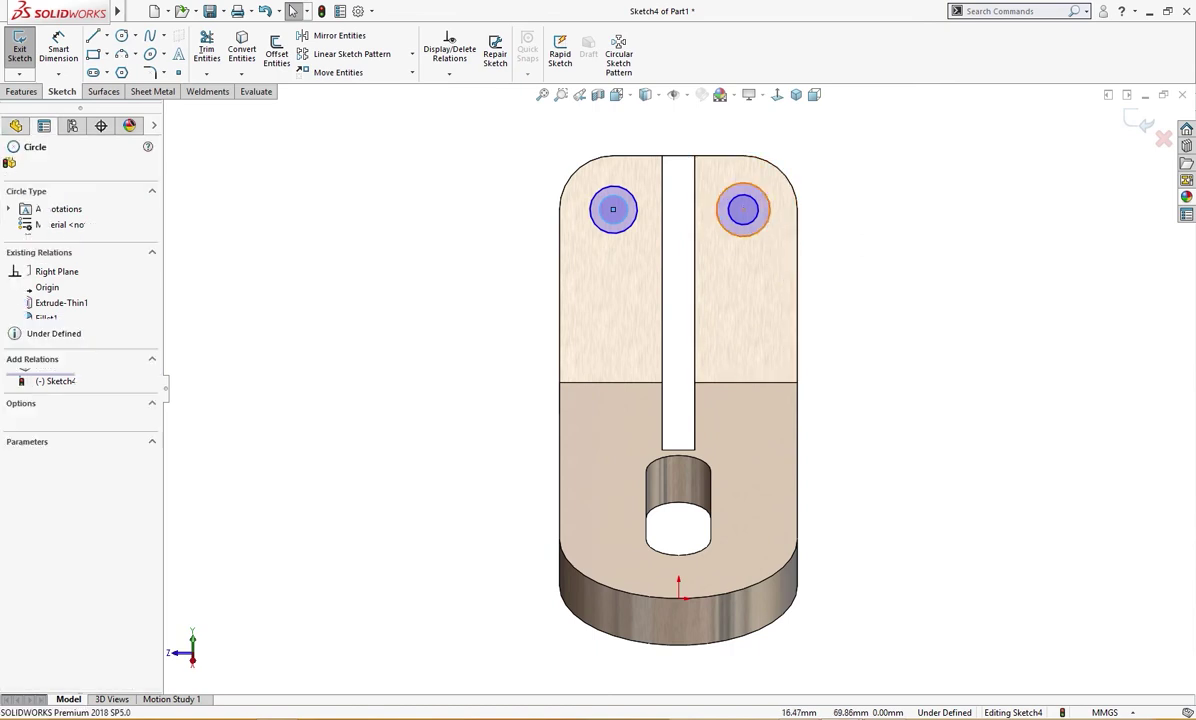
right_click_drag(857, 270, 860, 206)
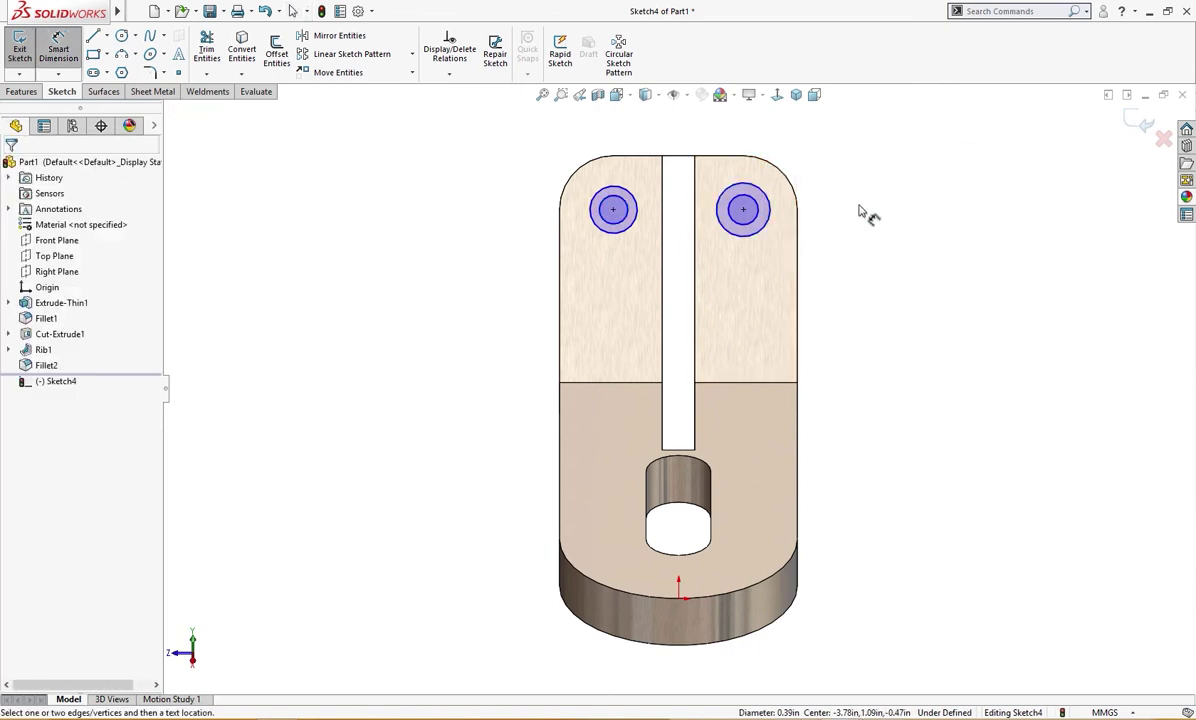
left_click(770, 225)
left_click(855, 263)
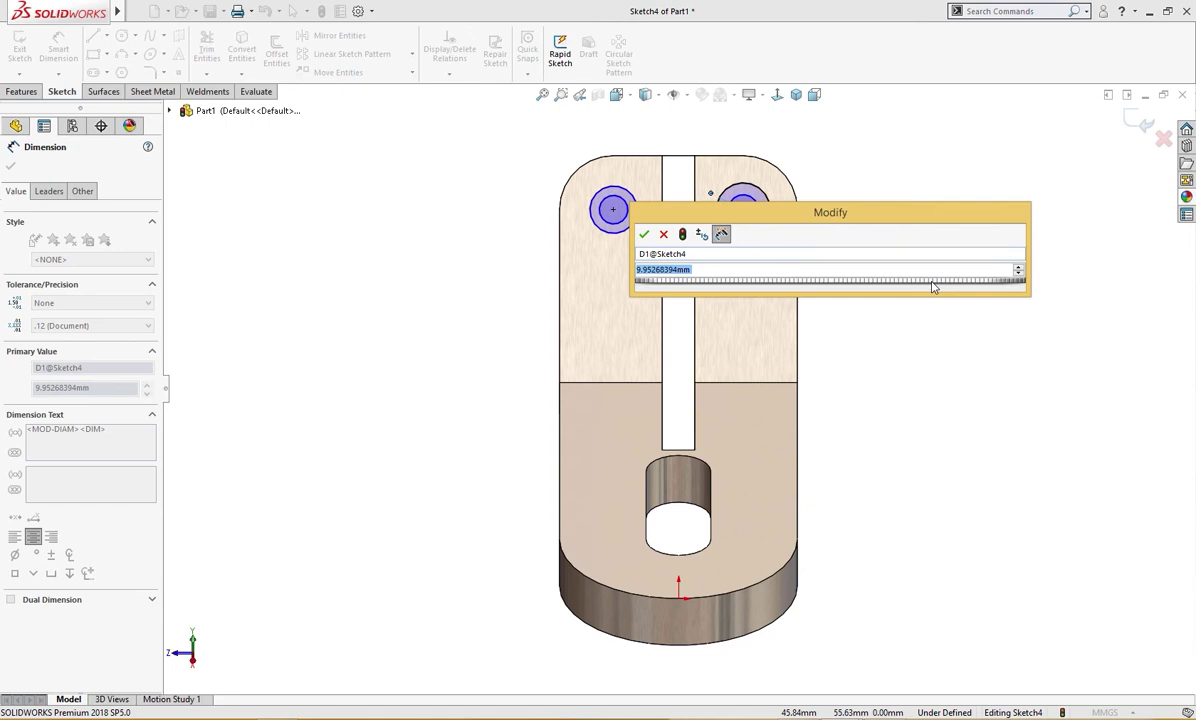
type("12")
key("Return")
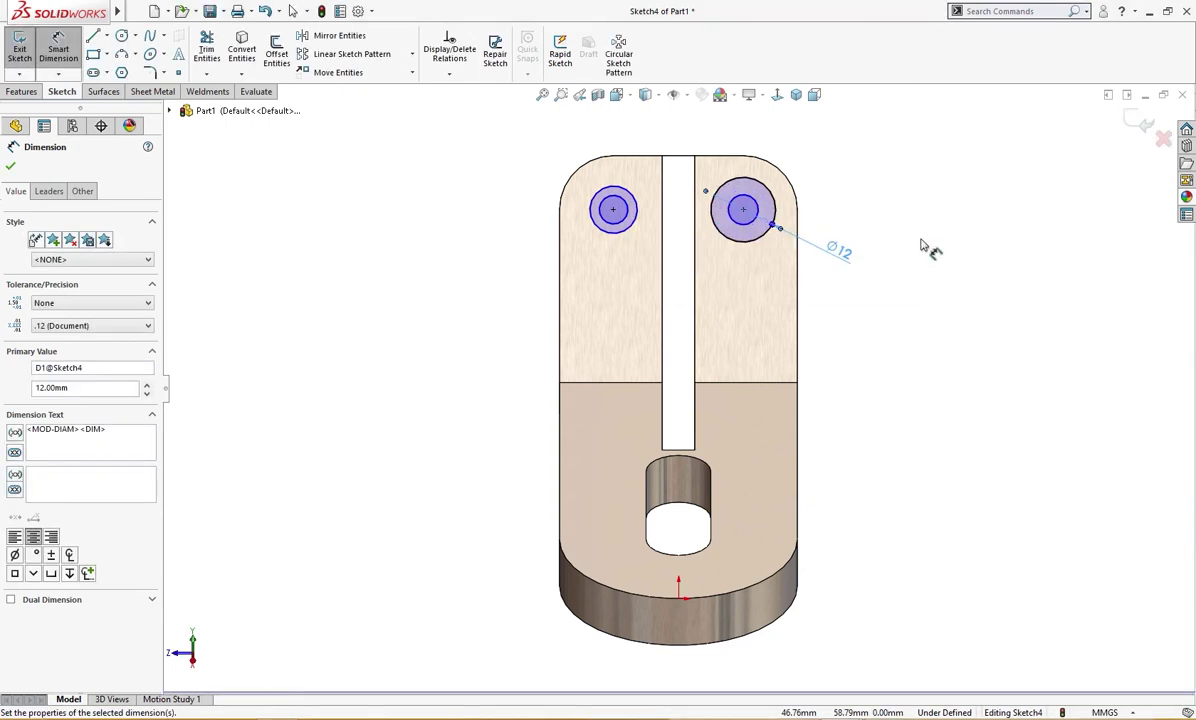
Step: Dimension the inner circle on the right side of the rib to a 6 mm diameter
left_click(753, 198)
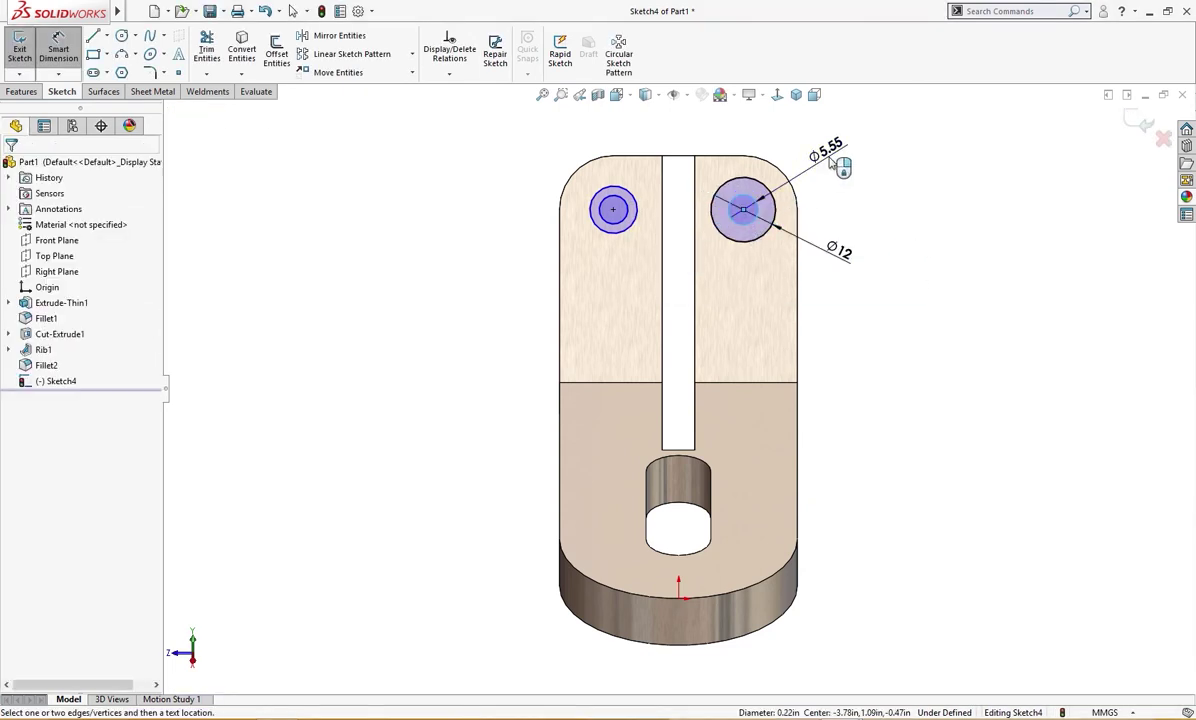
left_click(830, 163)
type("6.00mm")
key("Return")
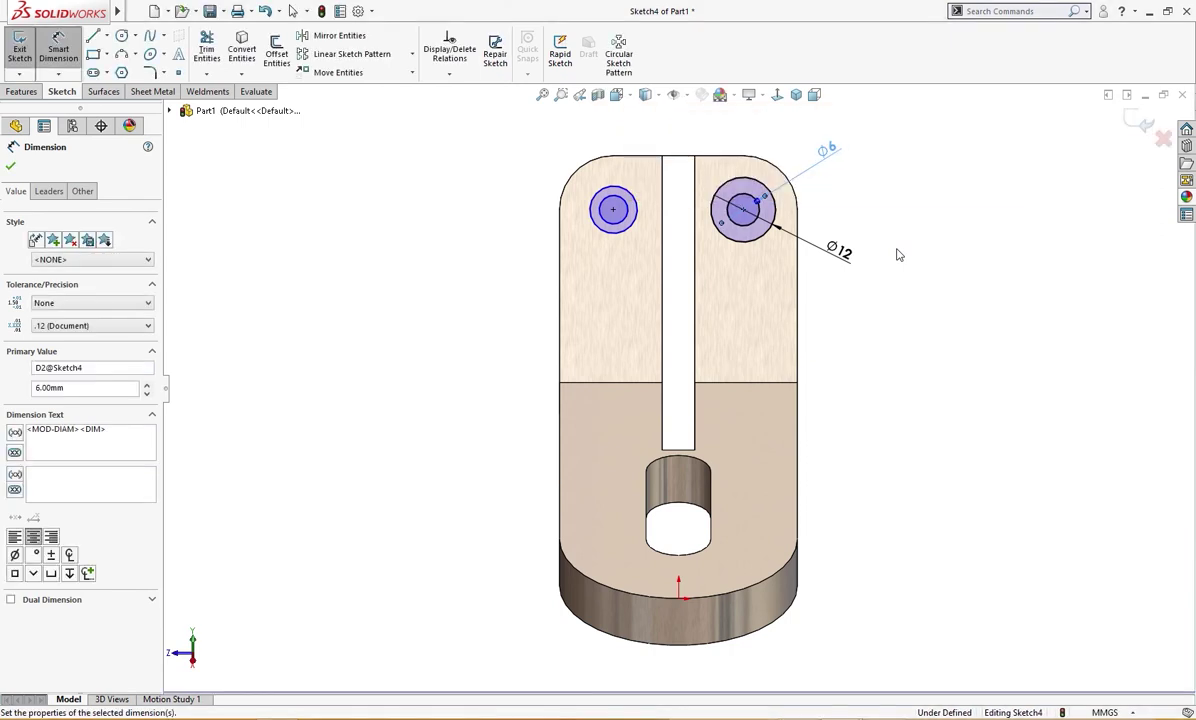
key("Escape")
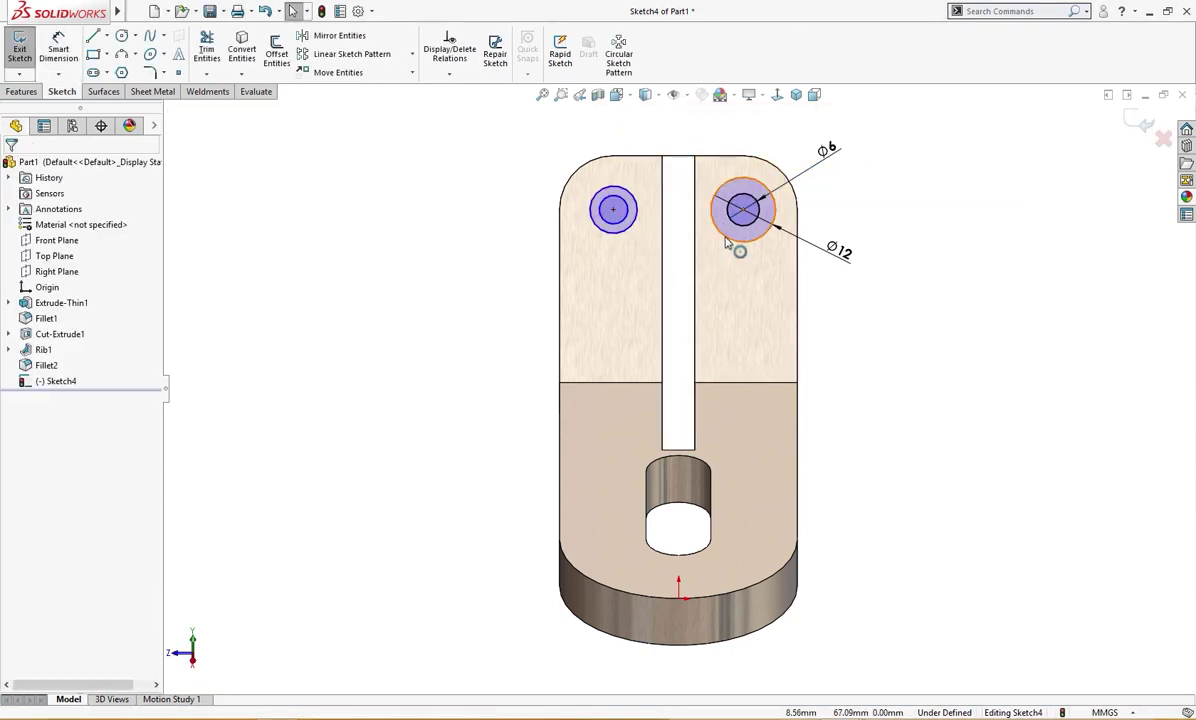
Step: Add Equal relations between the two outer circles and between the two inner circles
left_click(733, 221)
left_click(630, 233, "ctrl")
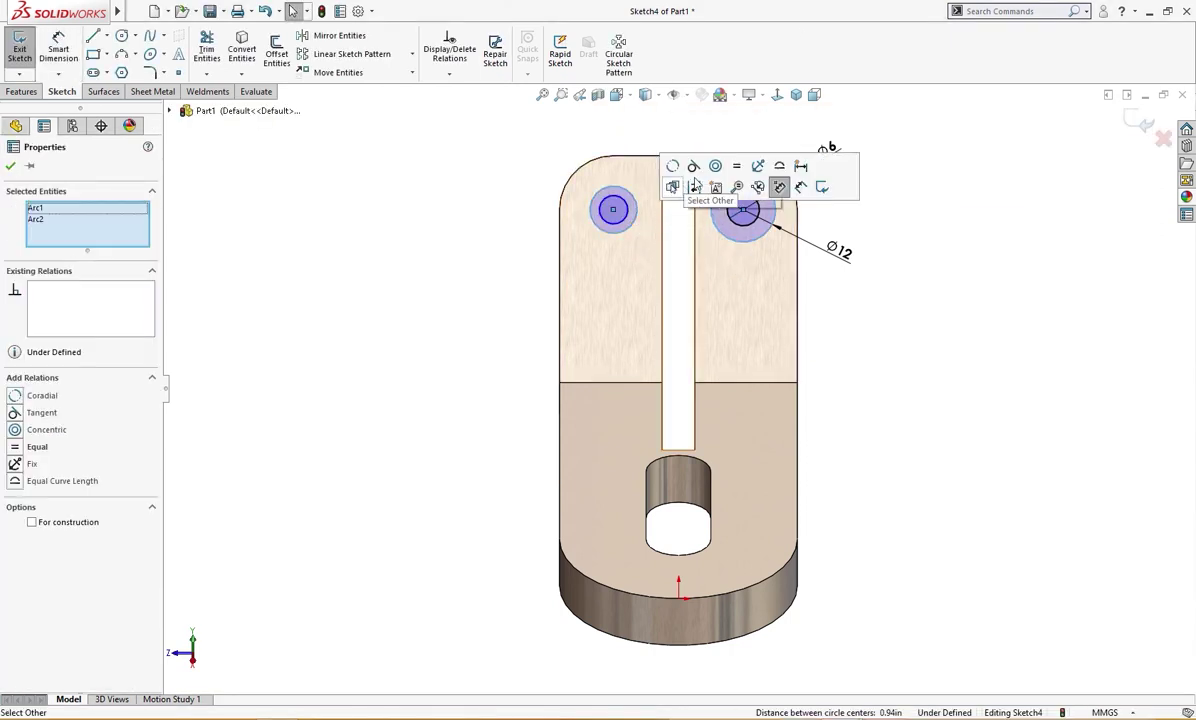
left_click(735, 170)
left_click(526, 235)
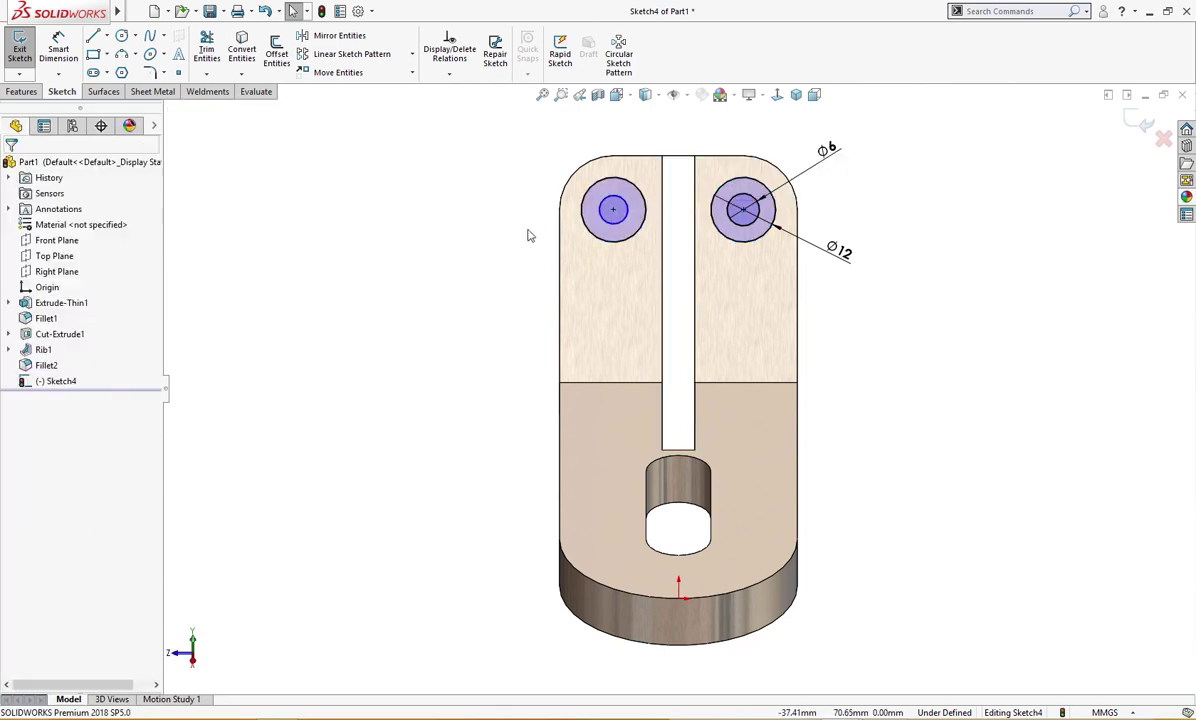
left_click(733, 228)
left_click(625, 229, "ctrl")
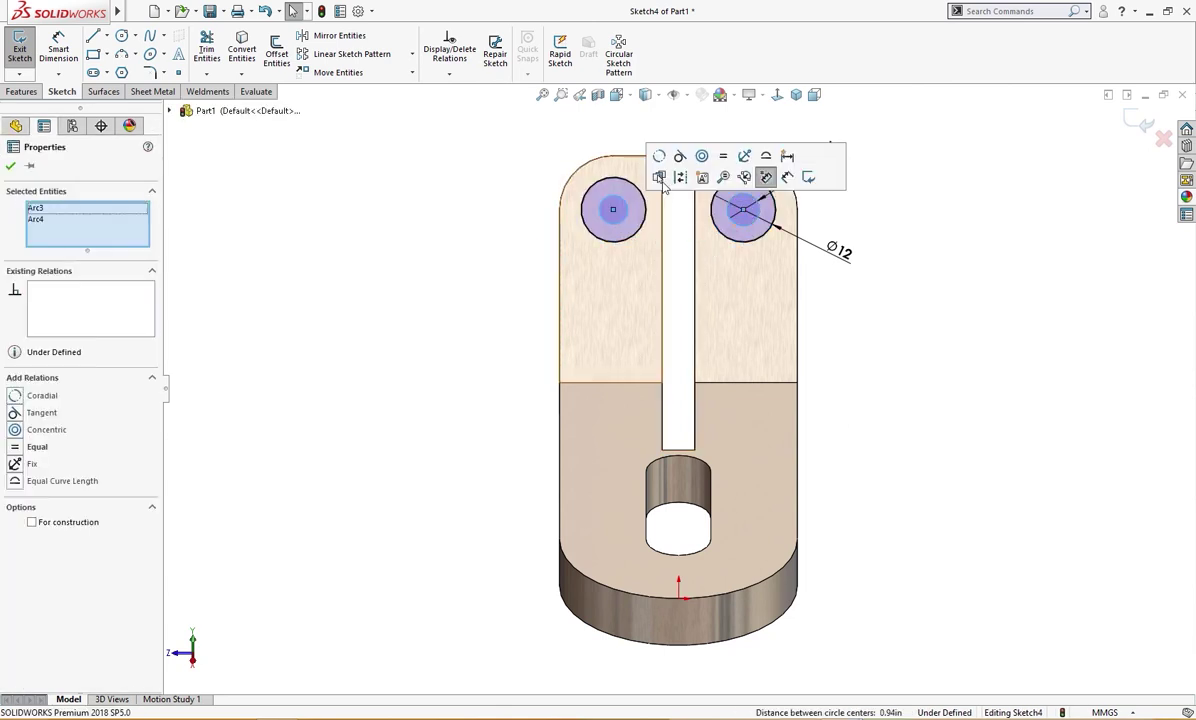
left_click(744, 158)
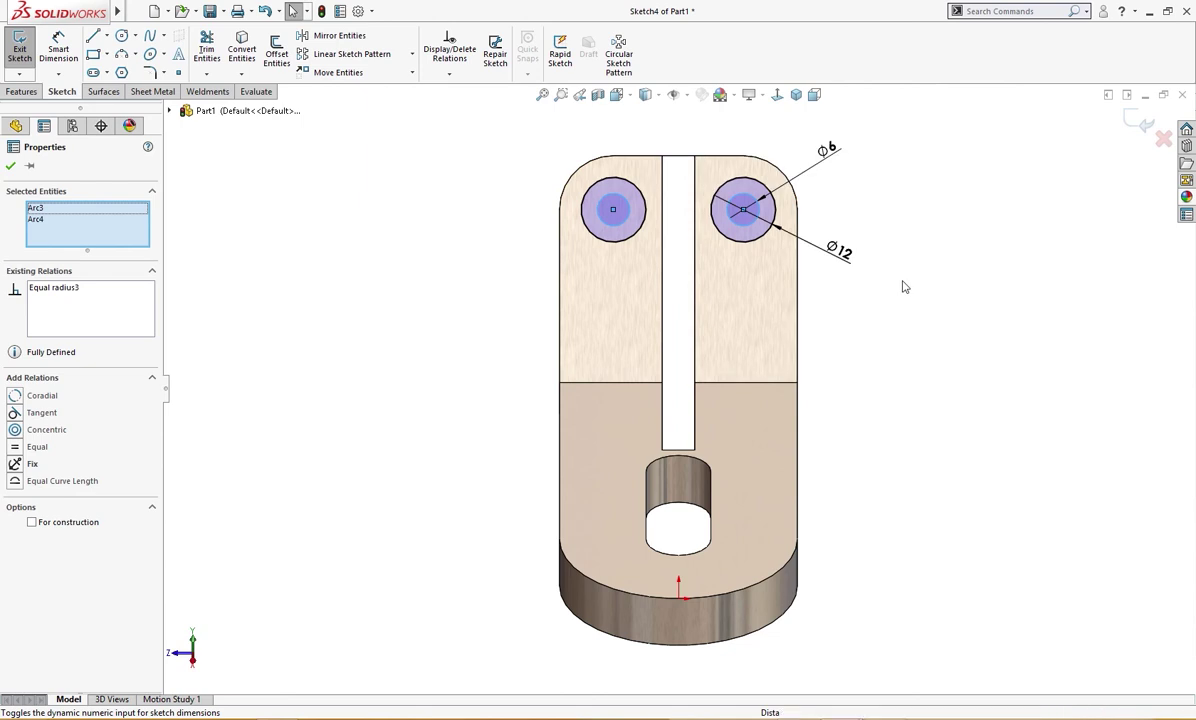
left_click(884, 336)
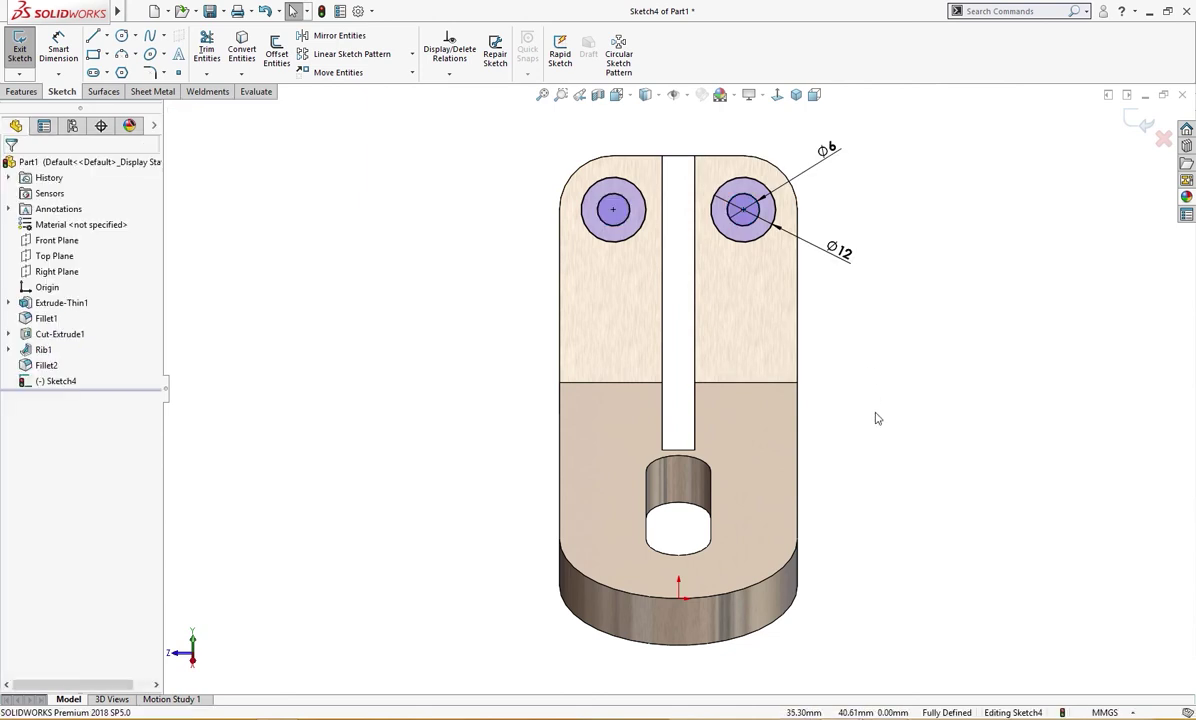
Step: Check the hole callout in the reference drawing and cut only the two 6 mm inner circles with an Extruded Cut set to Through All
left_click(775, 645)
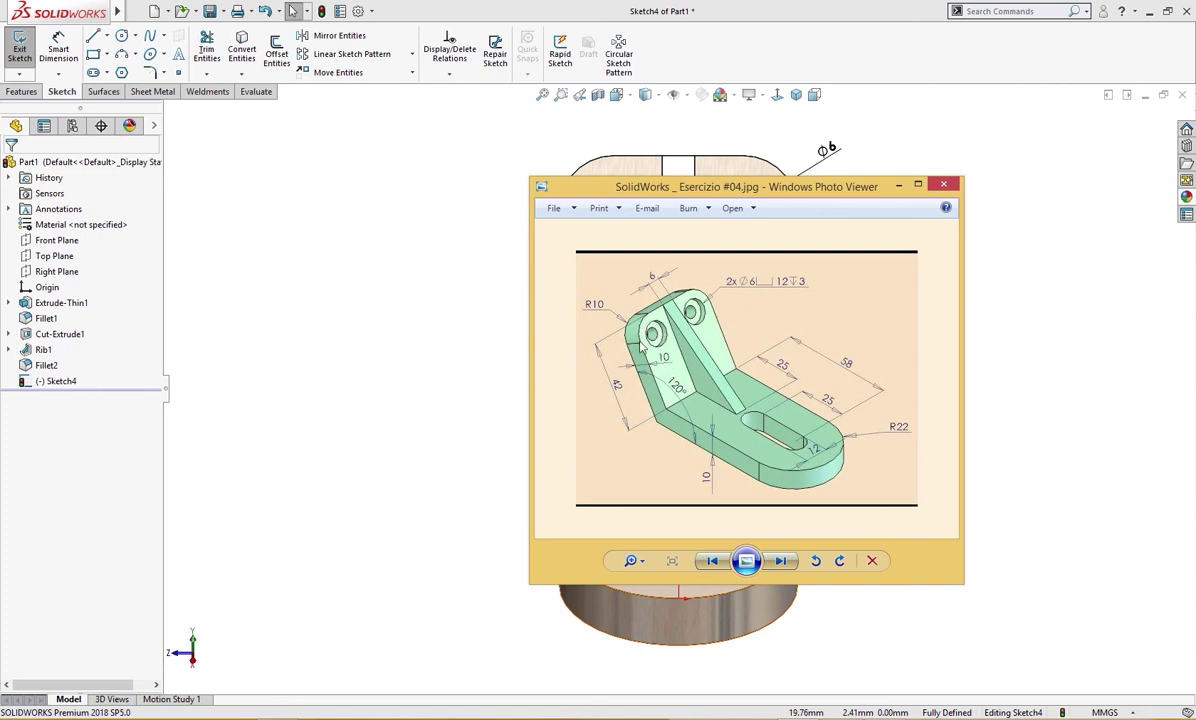
left_click(897, 184)
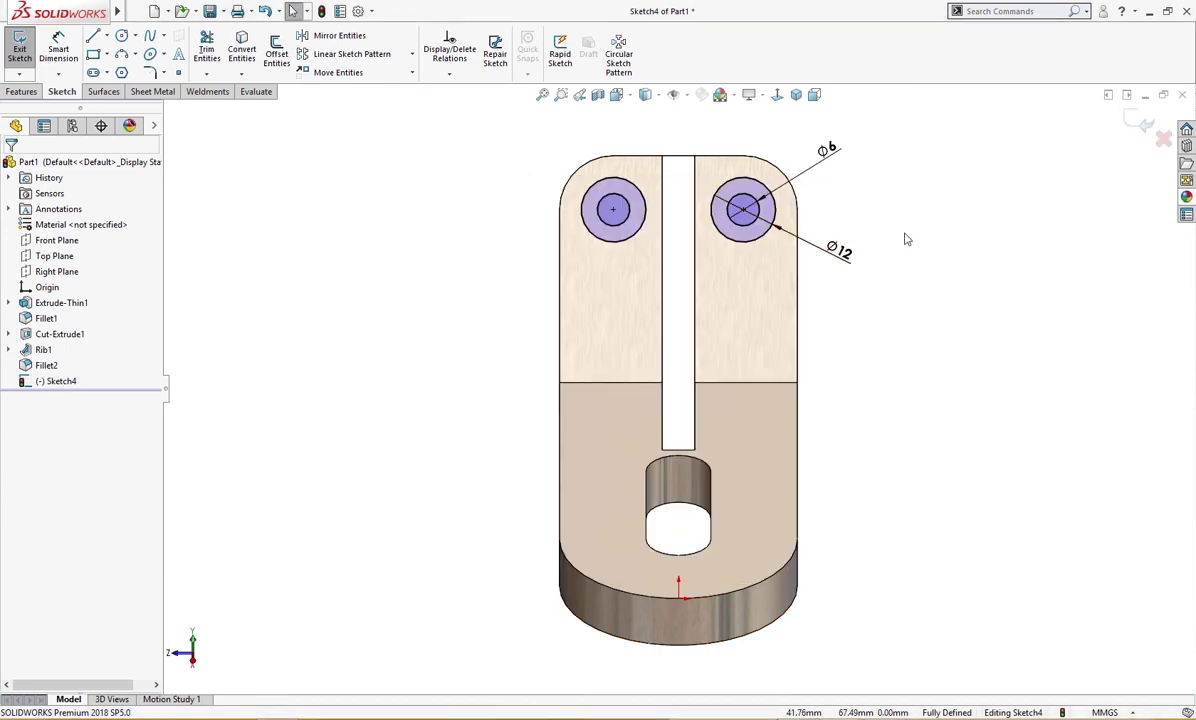
right_click_drag(905, 239, 906, 287)
left_click(978, 353)
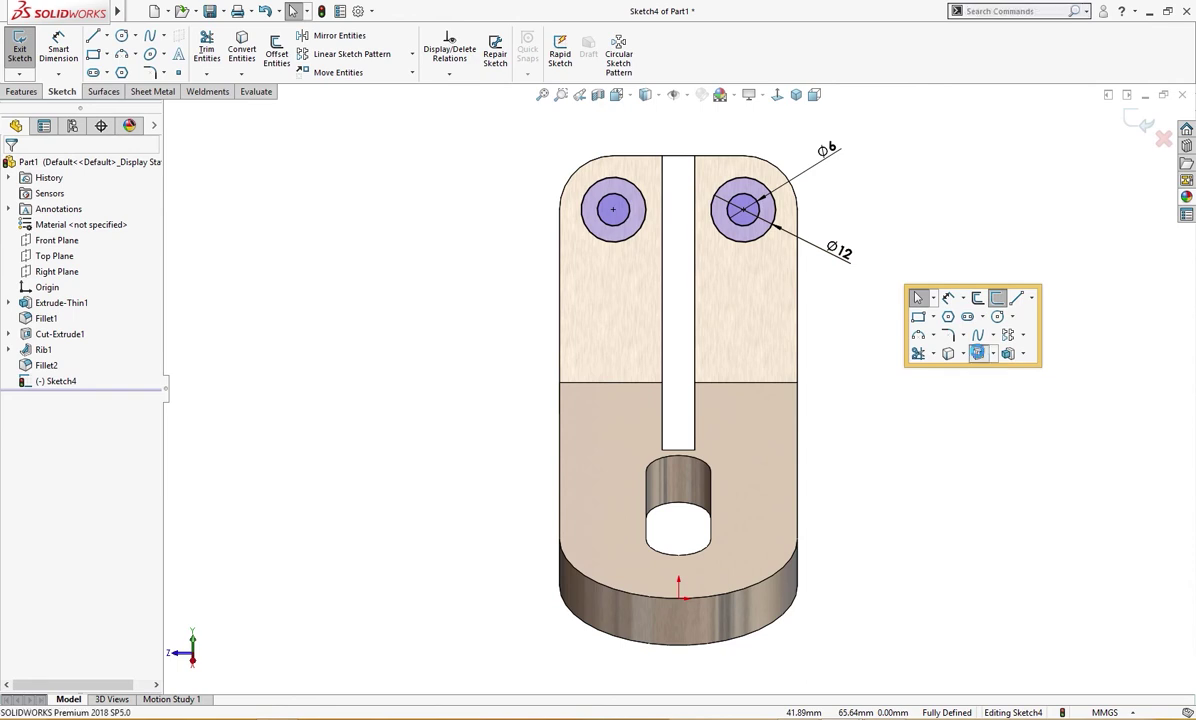
left_click(977, 352)
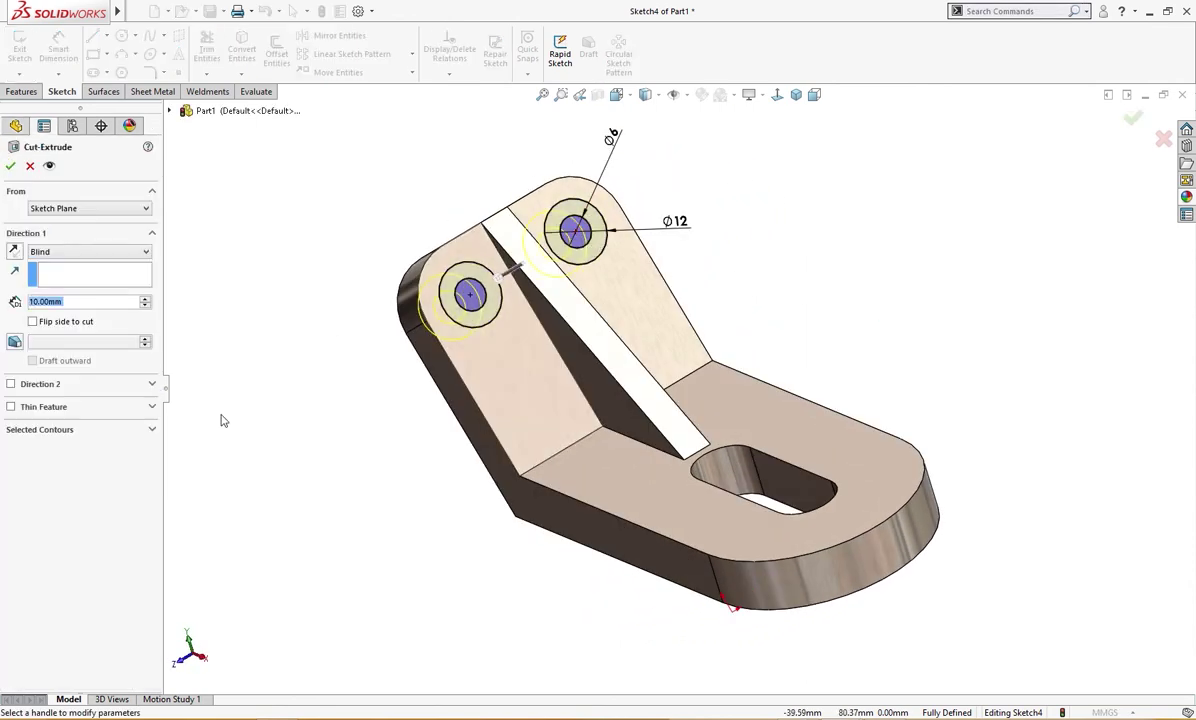
left_click(100, 431)
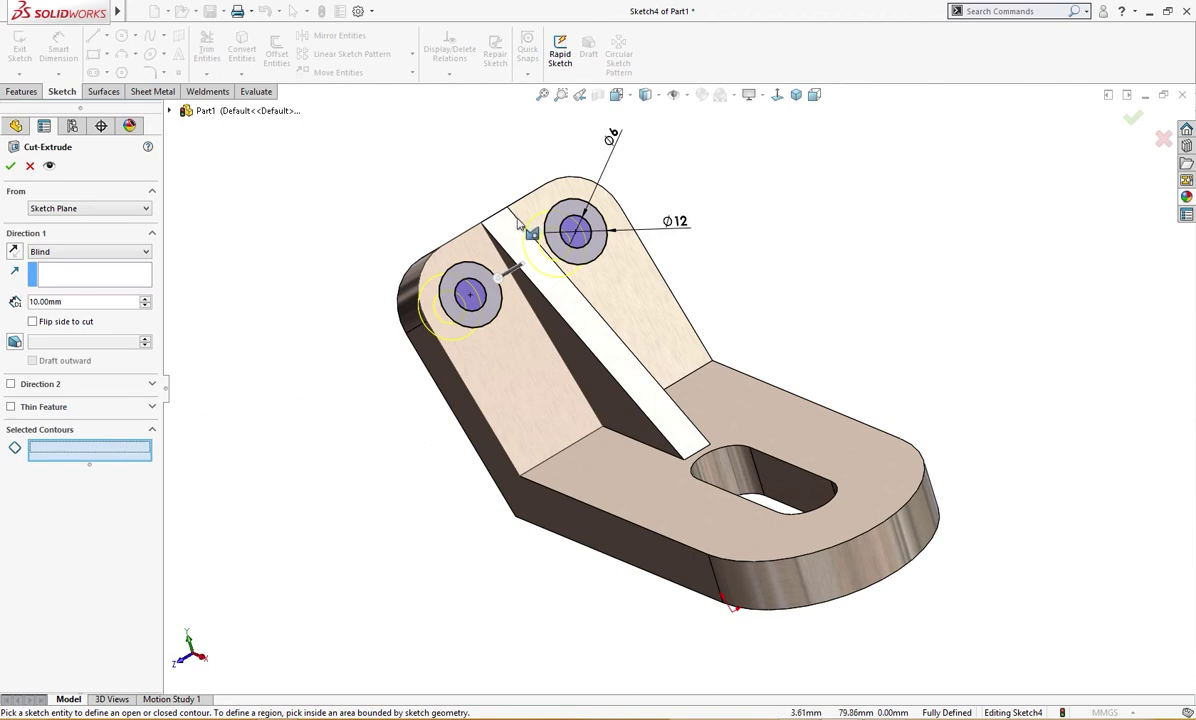
left_click(568, 232)
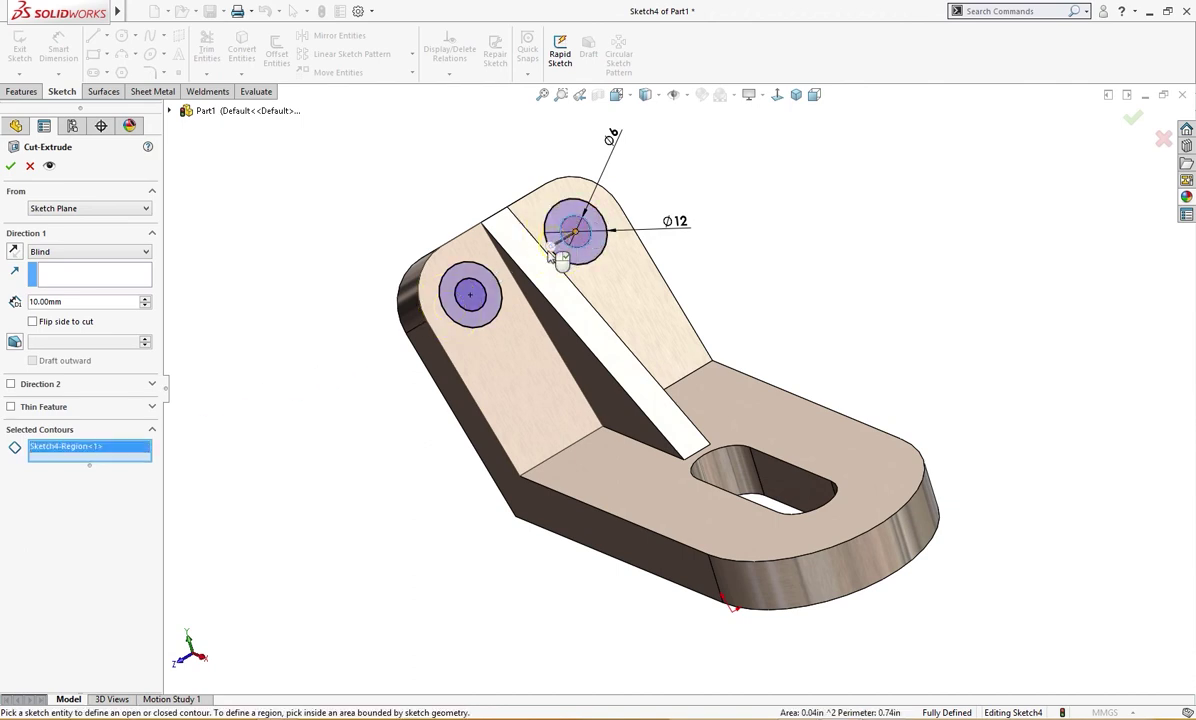
left_click(472, 296)
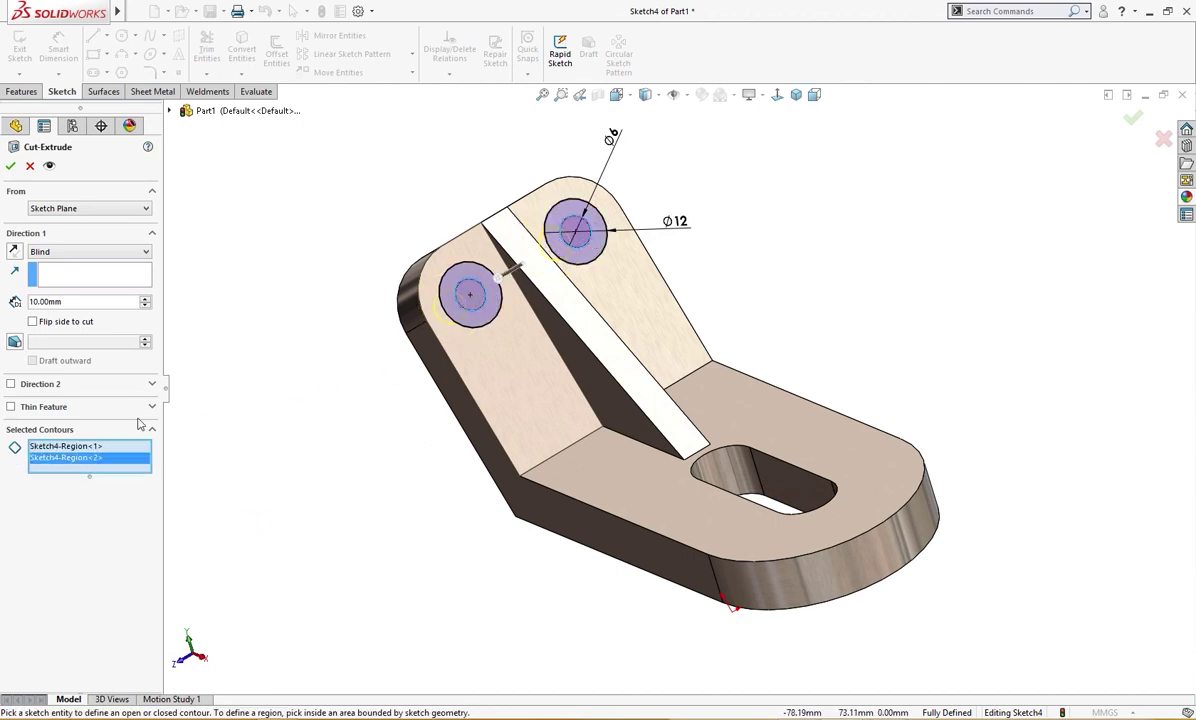
left_click(67, 255)
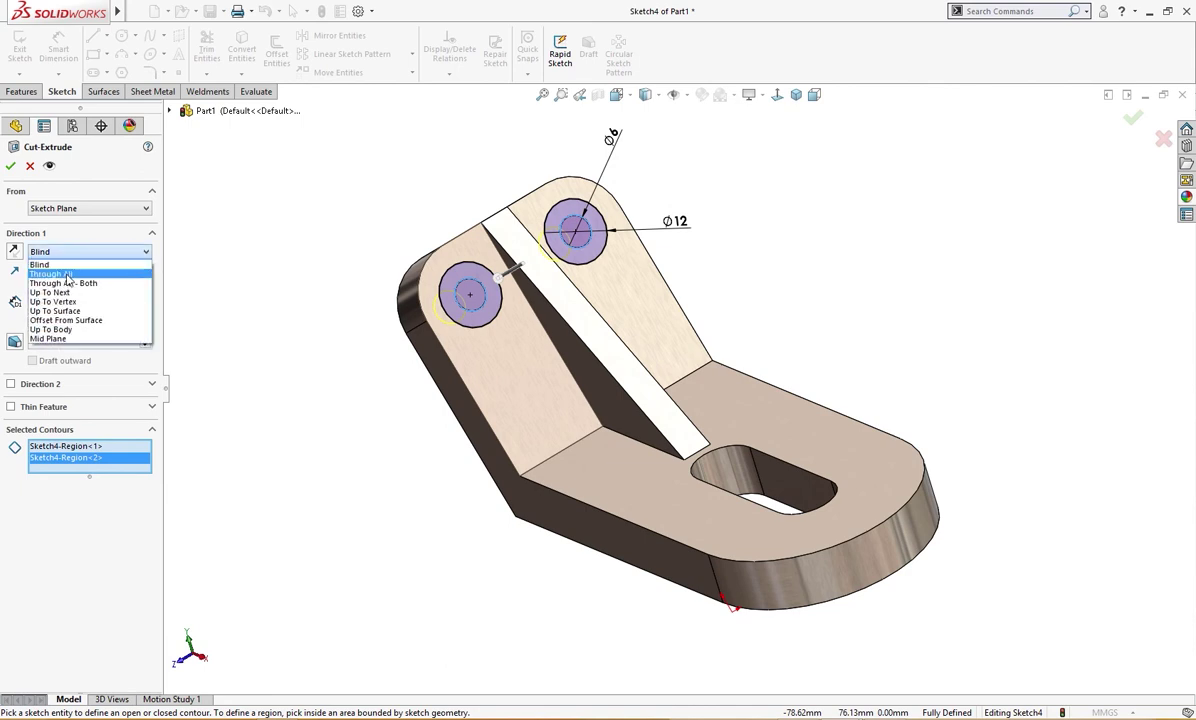
left_click(60, 265)
mouse_move(194, 312)
middle_mouse_down()
mouse_move(211, 320)
mouse_move(197, 294)
middle_mouse_up()
left_click(10, 166)
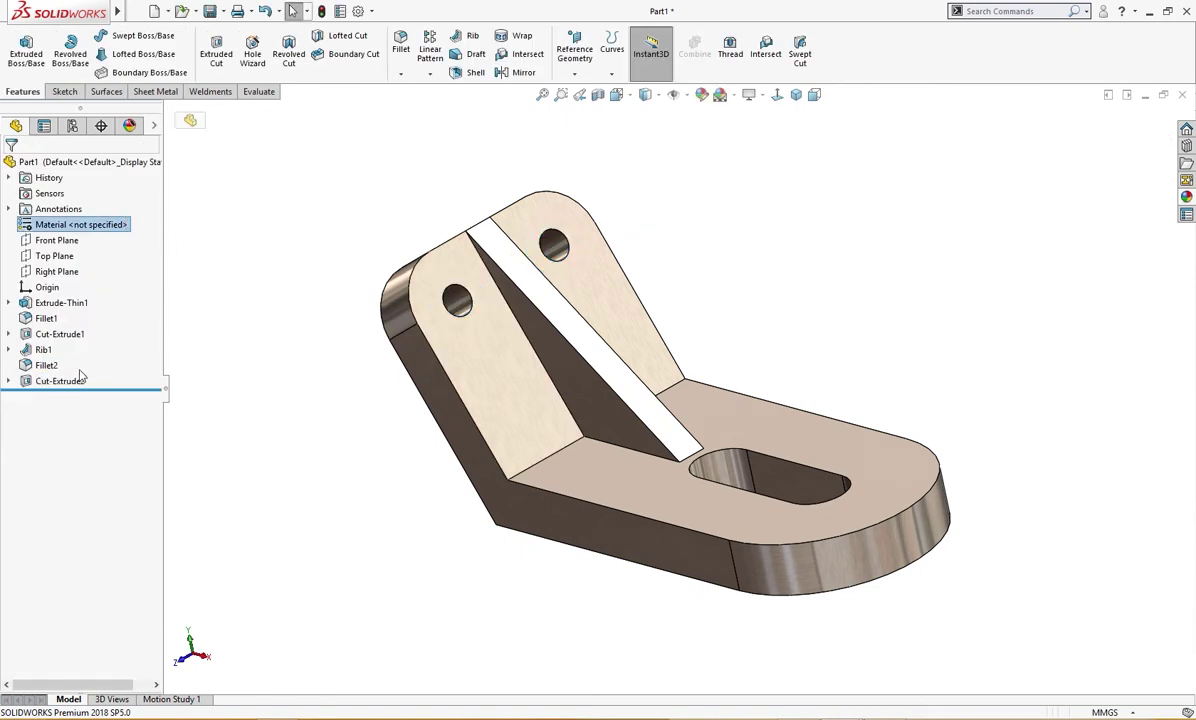
Step: Reuse the hole sketch of the through cut for a Blind Extruded Cut 3 mm deep, forming the 12 mm counterbores
left_click(8, 381)
left_click(62, 396)
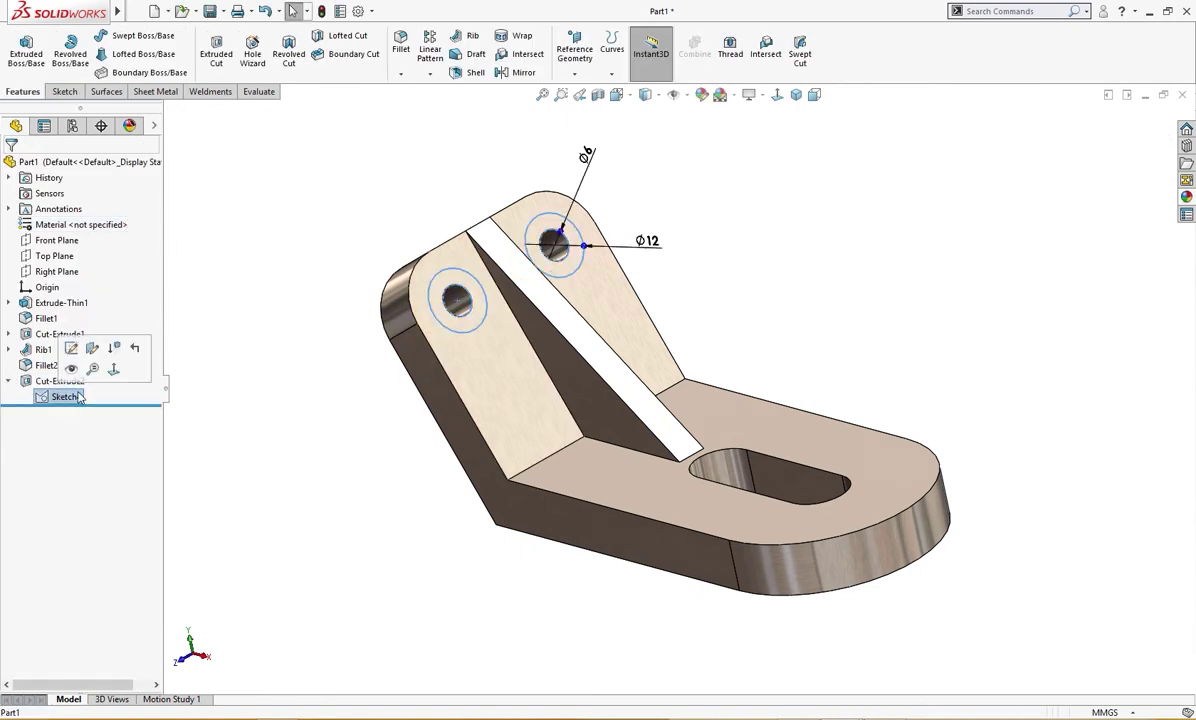
left_click(216, 50)
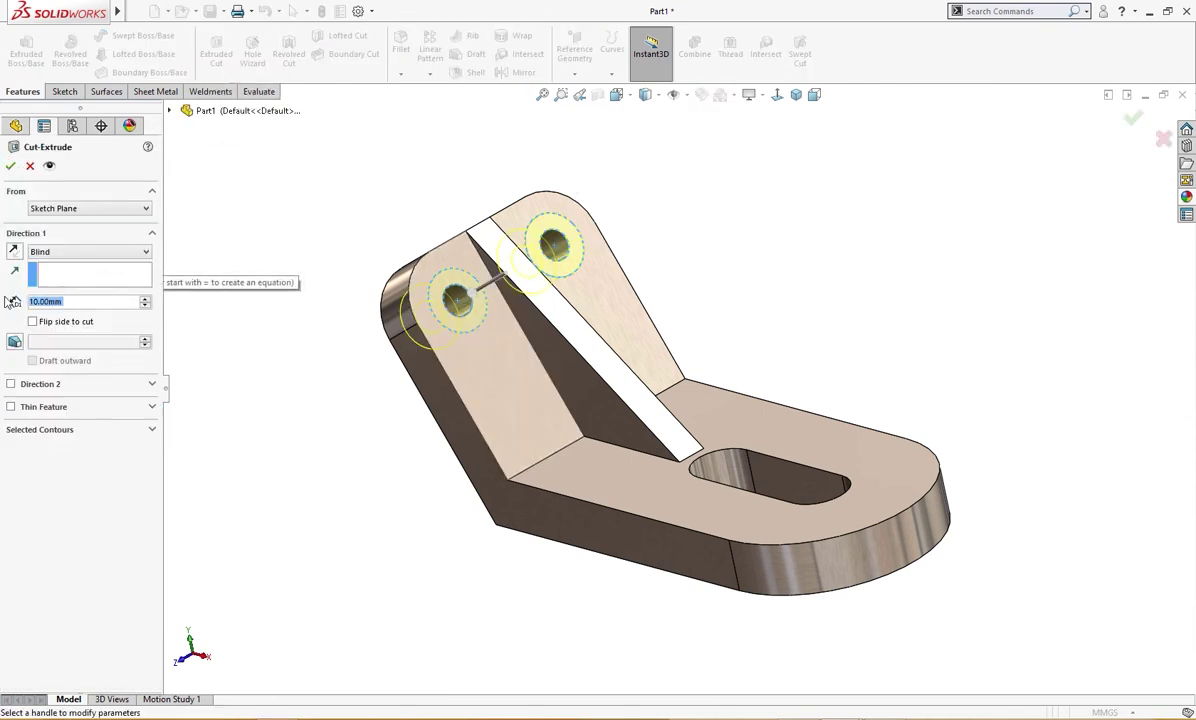
type("3")
key("Return")
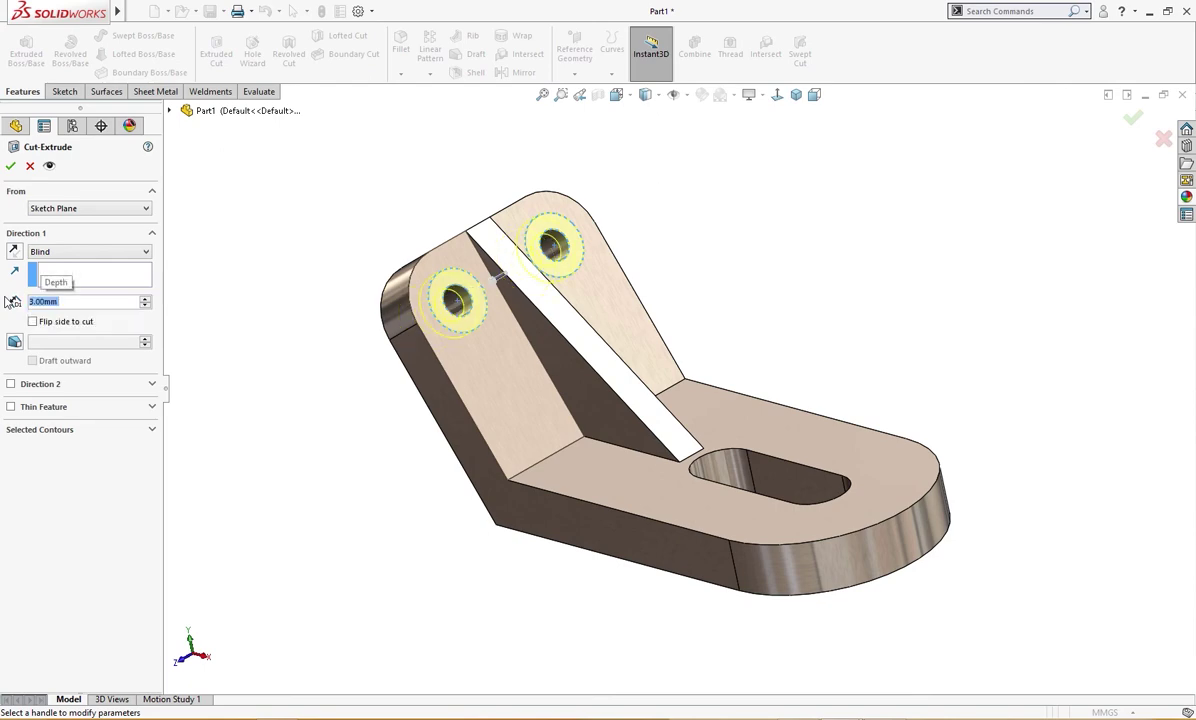
left_click(11, 166)
Step: Edit the whole part's brushed nickel appearance, trying green swatches and choosing the light cyan colour, RGB 128, 255, 255
mouse_move(246, 323)
middle_mouse_down()
mouse_move(280, 345)
mouse_move(305, 330)
mouse_move(262, 334)
middle_mouse_up()
key("ctrl+7")
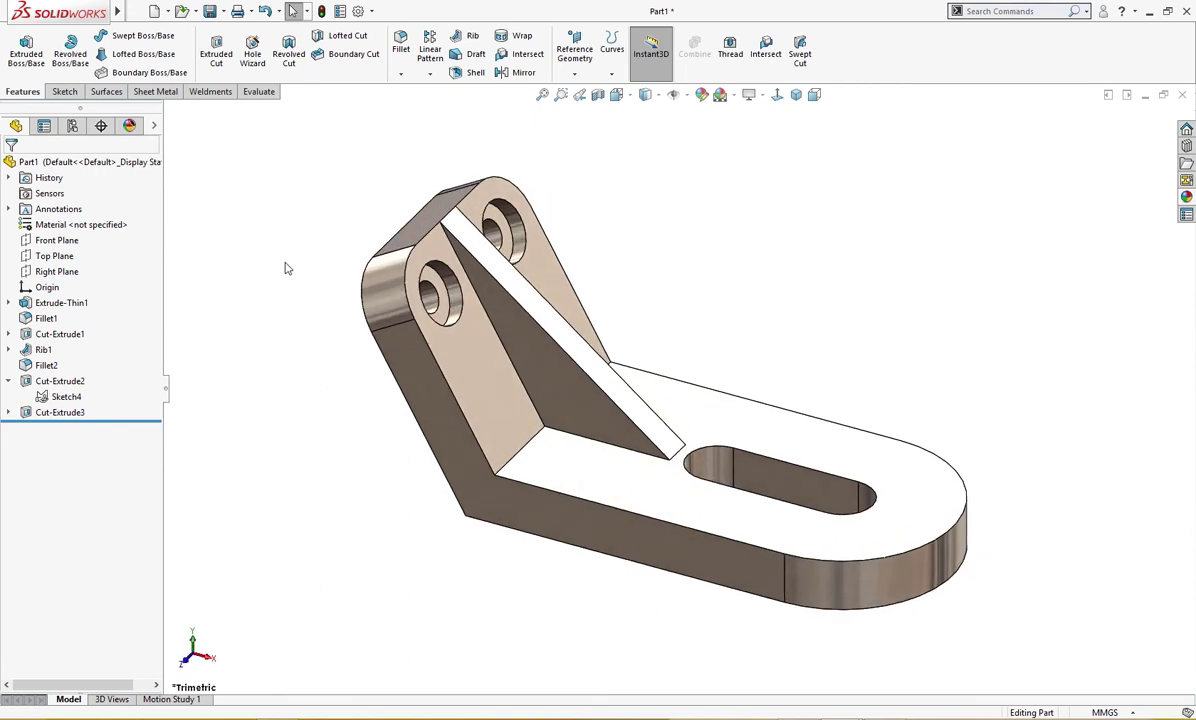
left_click(701, 94)
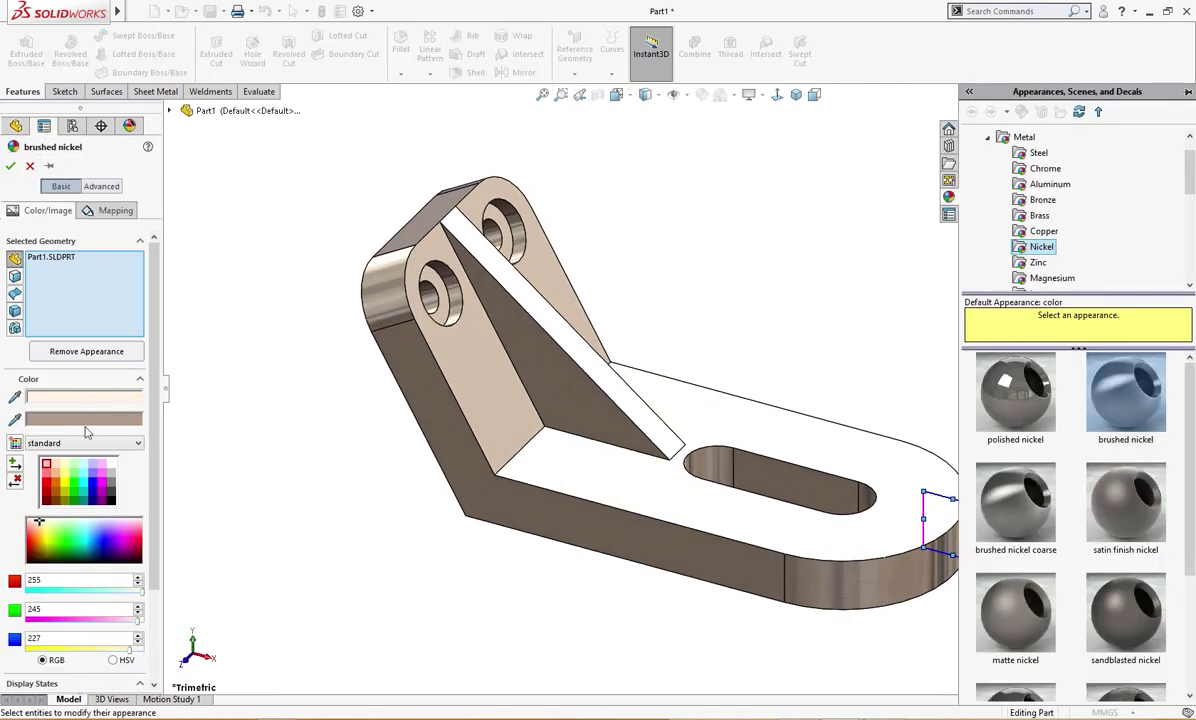
left_click(73, 481)
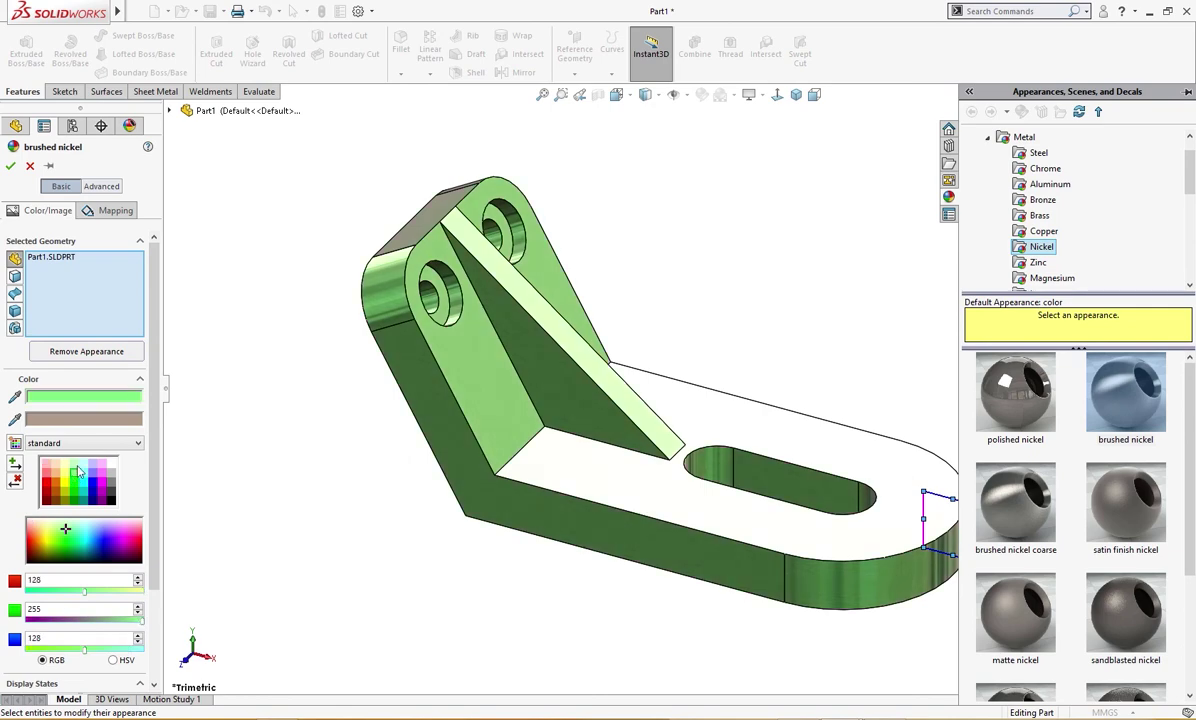
left_click(75, 466)
left_click(73, 484)
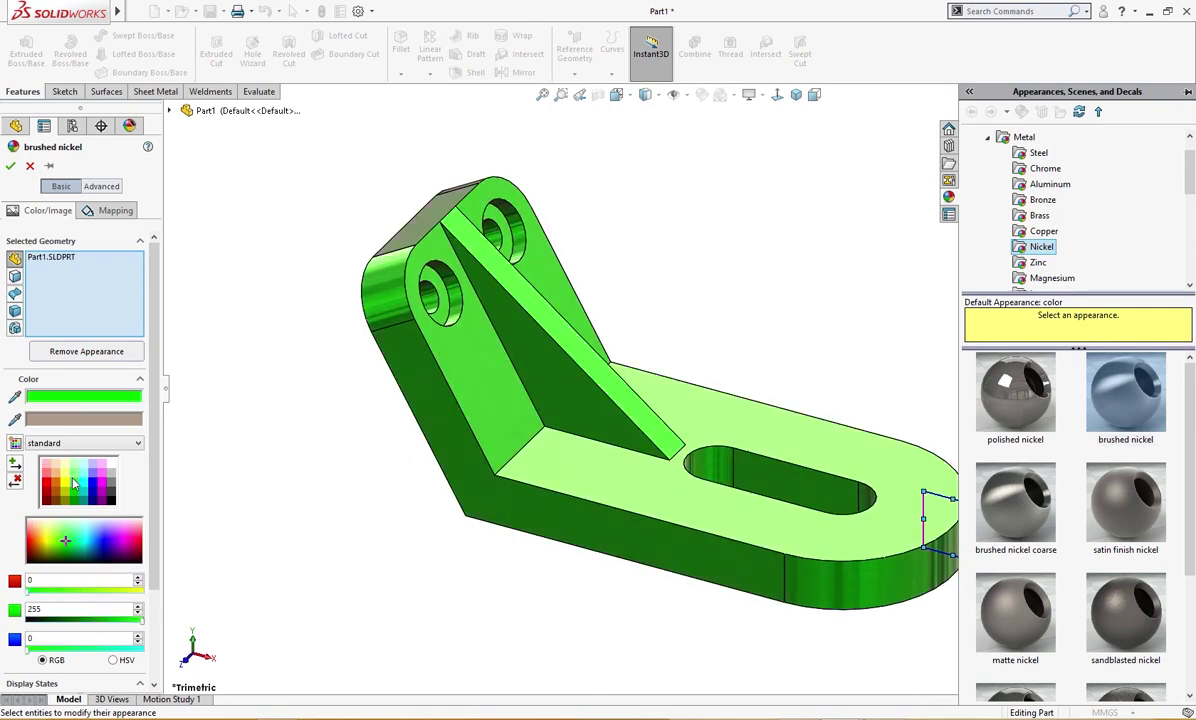
left_click(85, 481)
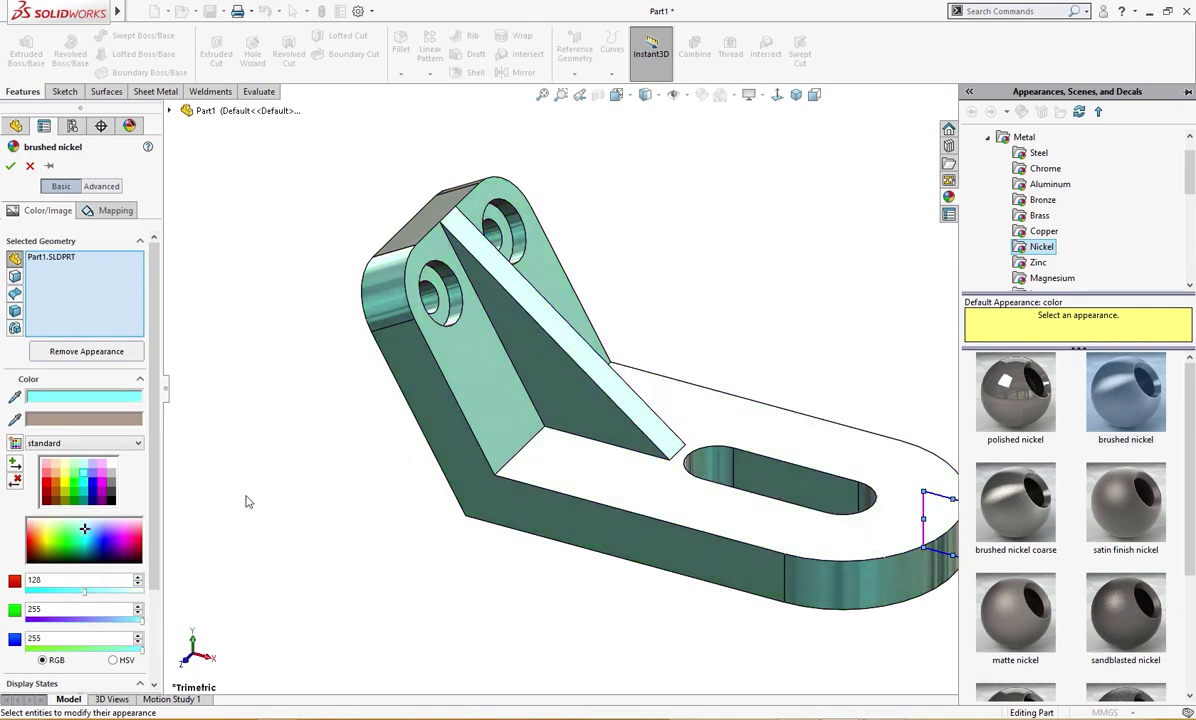
middle_click_drag(249, 501, 197, 506)
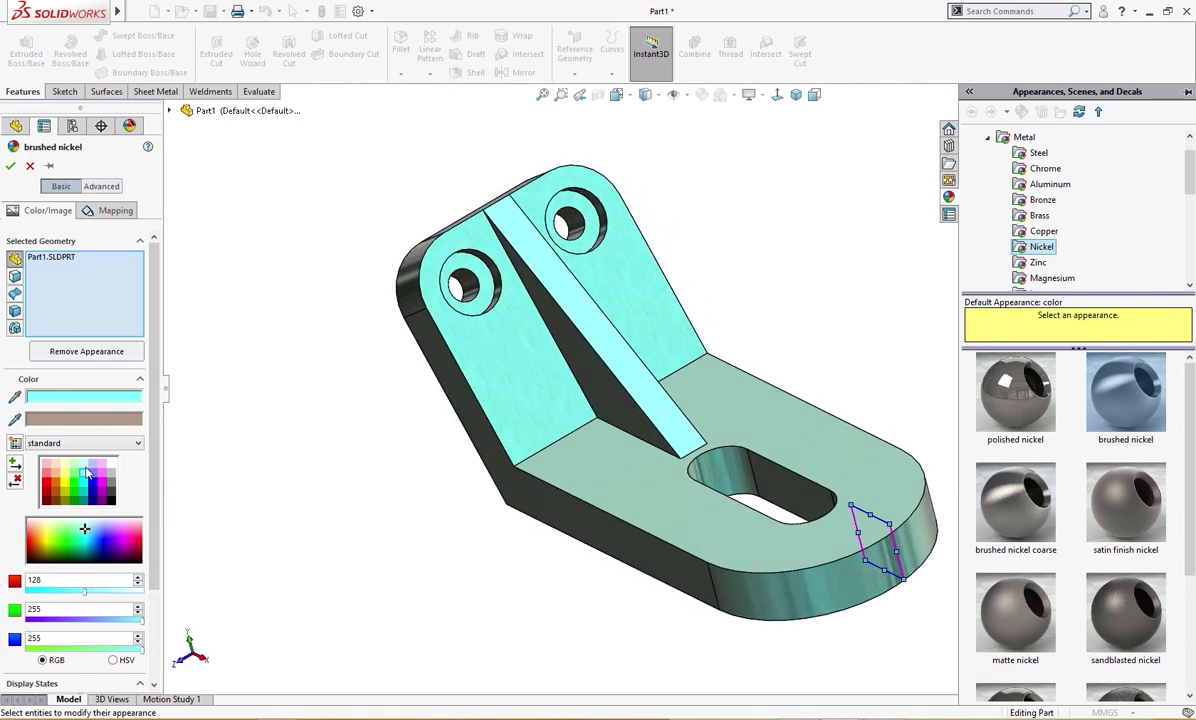
left_click(85, 467)
left_click(85, 480)
middle_click_drag(178, 467, 215, 487)
right_click_drag(210, 444, 283, 422)
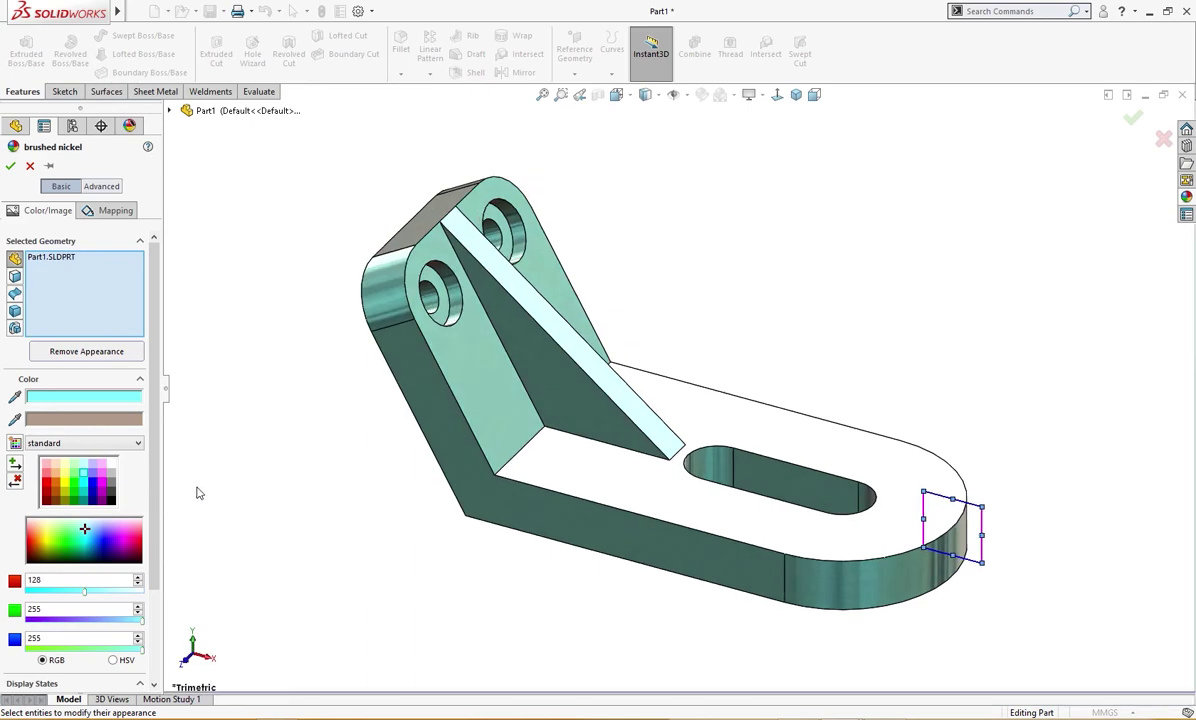
Step: Set the red value of the part's appearance colour to 0 and apply the appearance
middle_click_drag(193, 499, 190, 460)
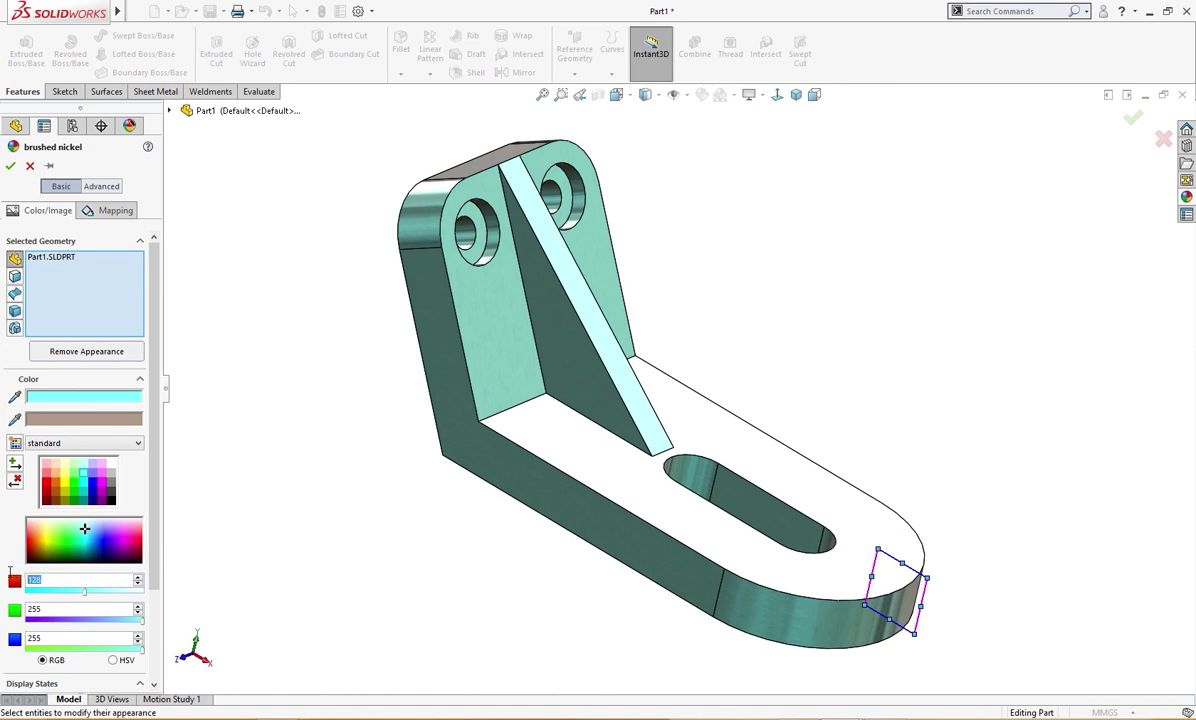
key("space")
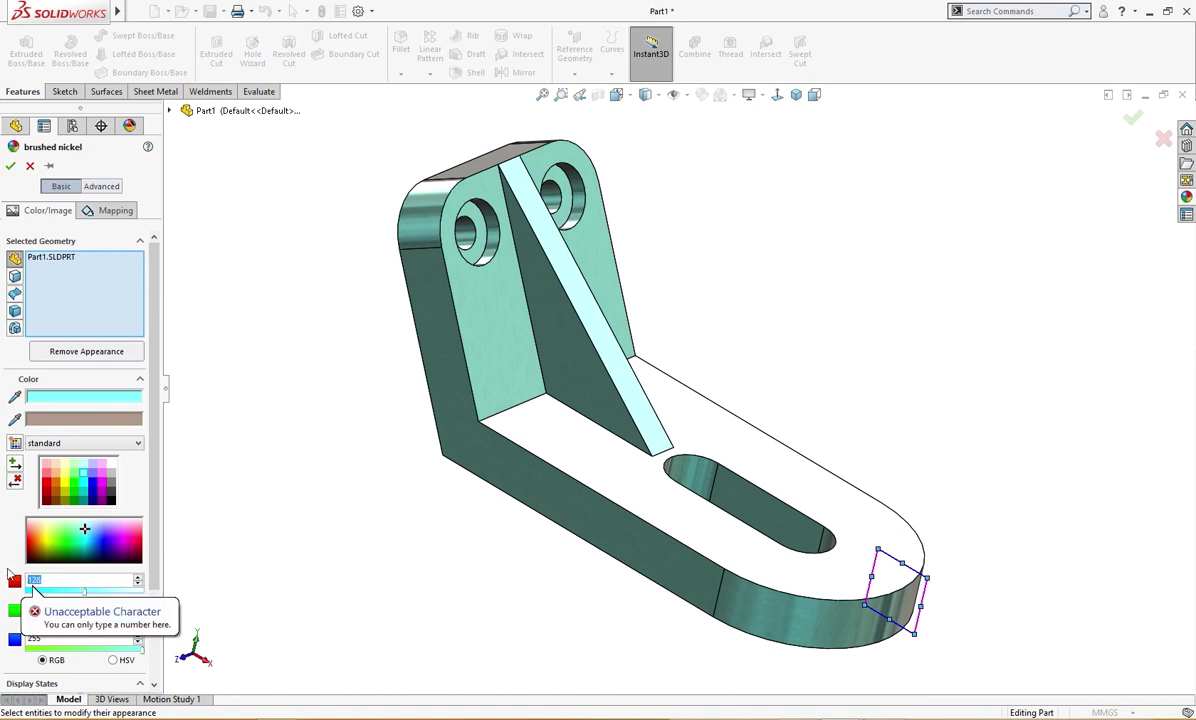
type("0")
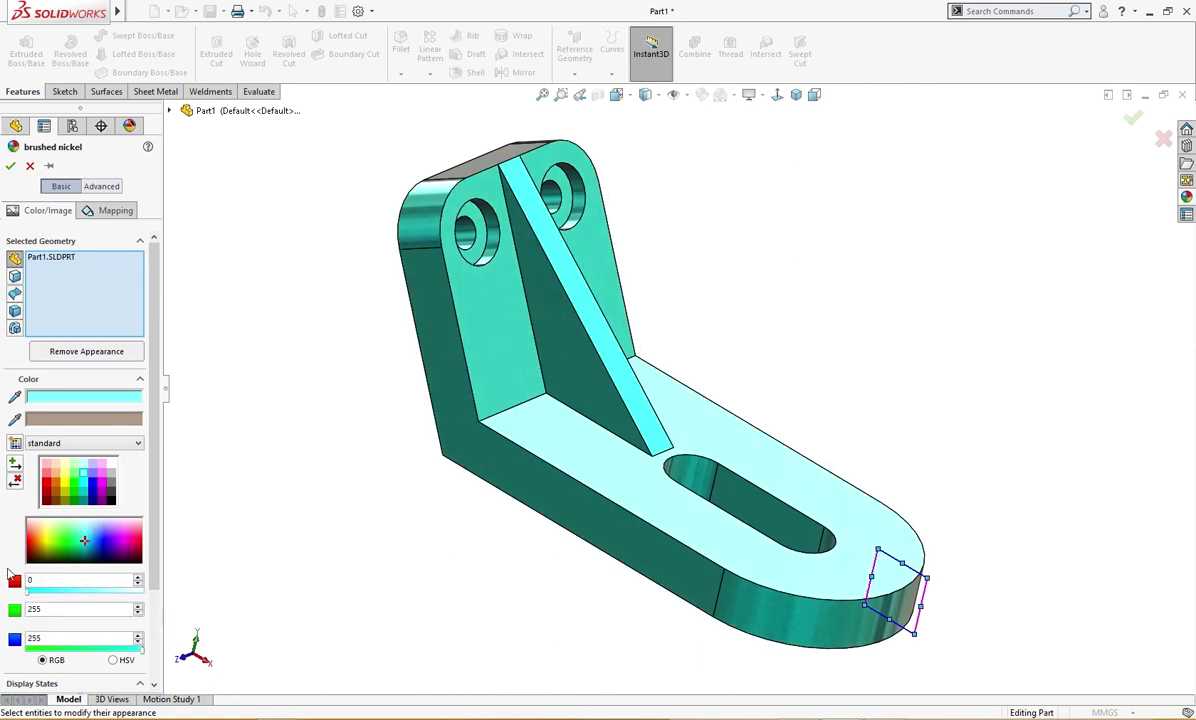
mouse_move(368, 493)
middle_mouse_down()
mouse_move(430, 518)
mouse_move(344, 507)
mouse_move(382, 475)
mouse_move(367, 483)
middle_mouse_up()
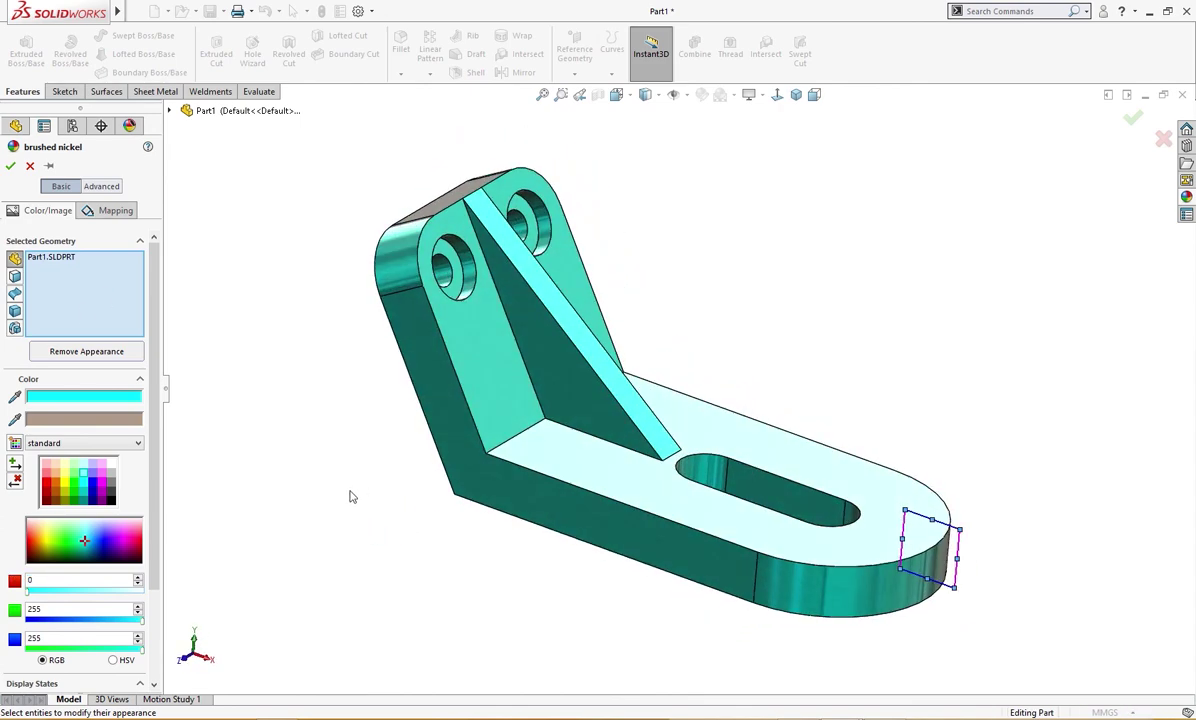
left_click(12, 166)
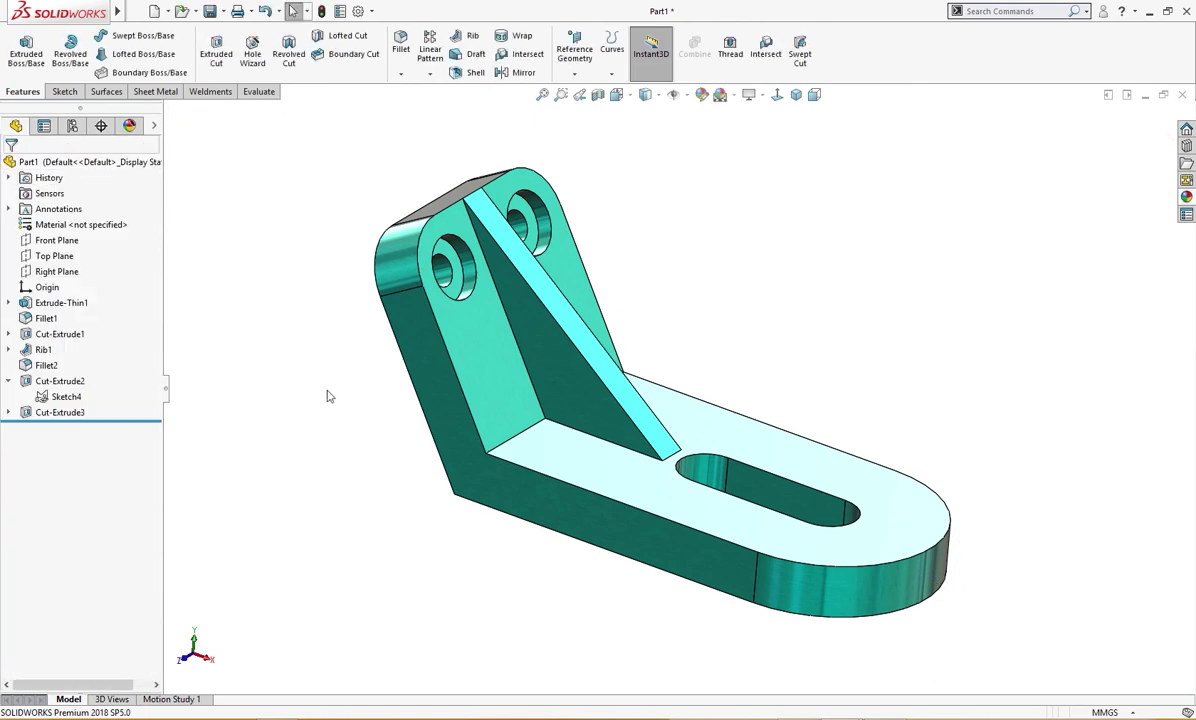
mouse_move(326, 395)
middle_mouse_down()
mouse_move(323, 419)
mouse_move(310, 395)
mouse_move(323, 408)
mouse_move(329, 398)
middle_mouse_up()
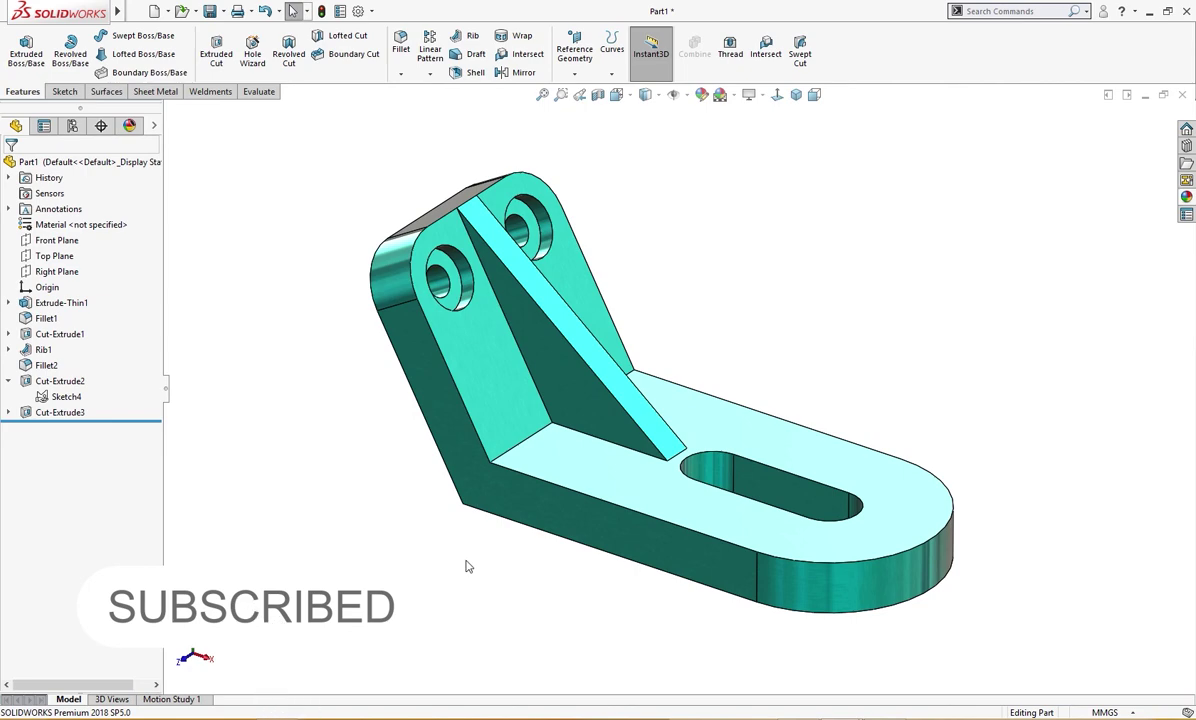
middle_click_drag(474, 566, 455, 536)
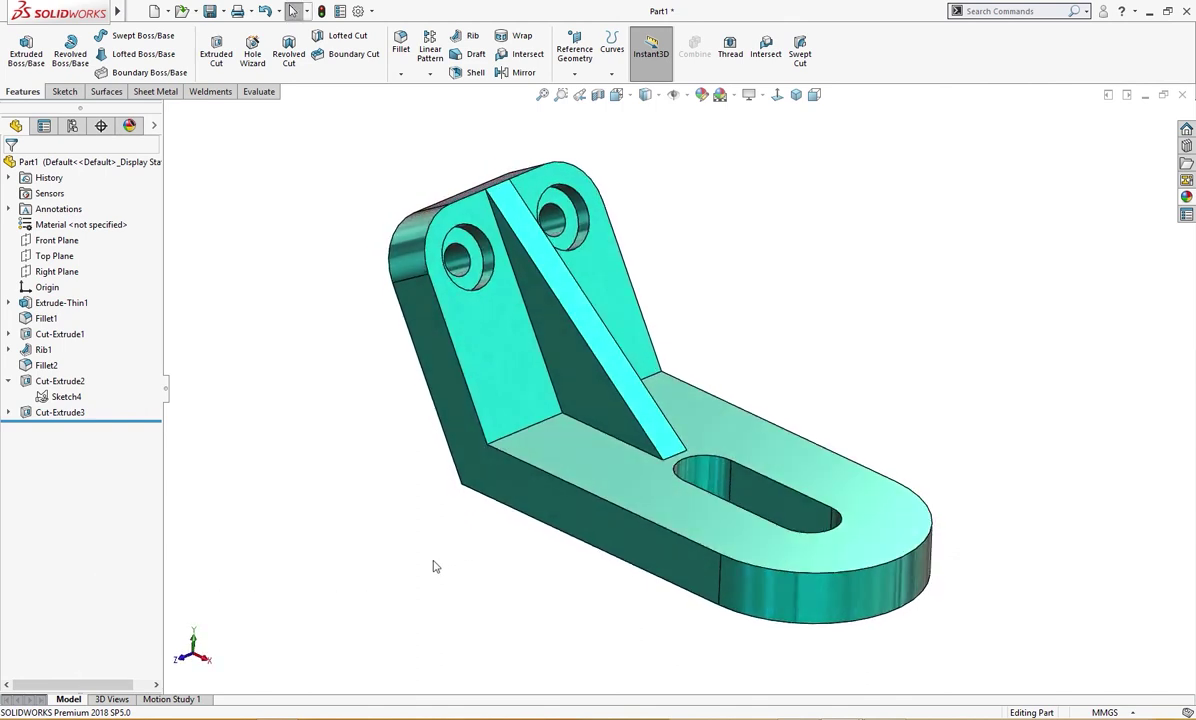
right_click_drag(398, 530, 472, 520)
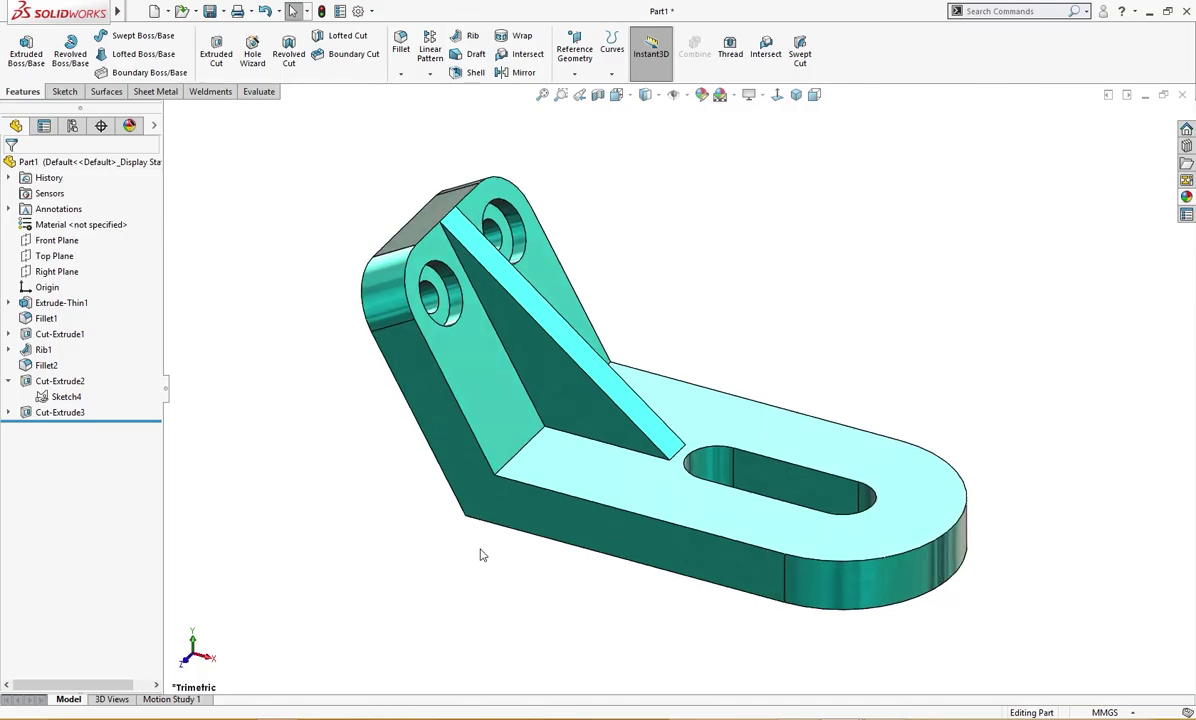